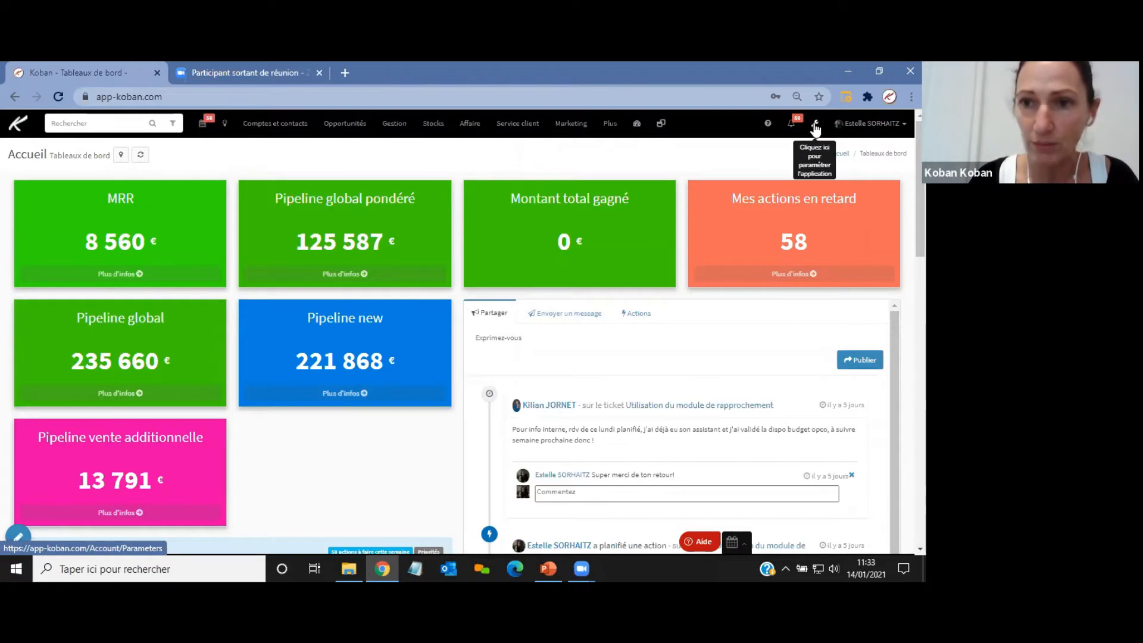
In the Administrateur user profile, set the Service client module access to "L'utilisateur peut consulter, créer, modifier ou supprimer les données".
{"action": "left_click", "coordinate": [816, 126]}
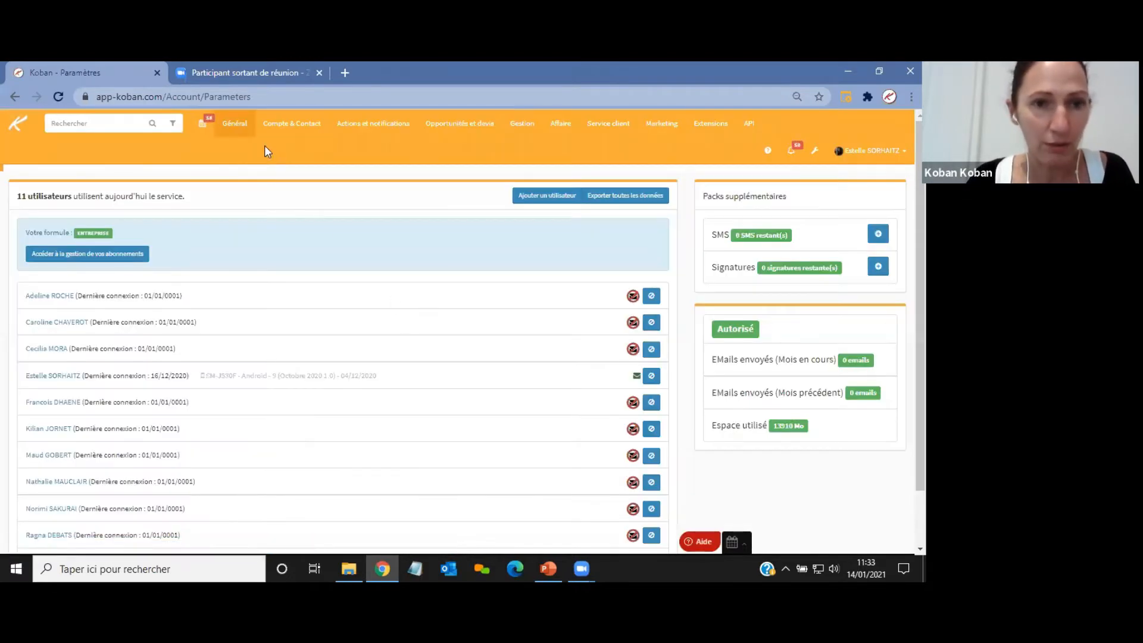
{"action": "left_click", "coordinate": [249, 132]}
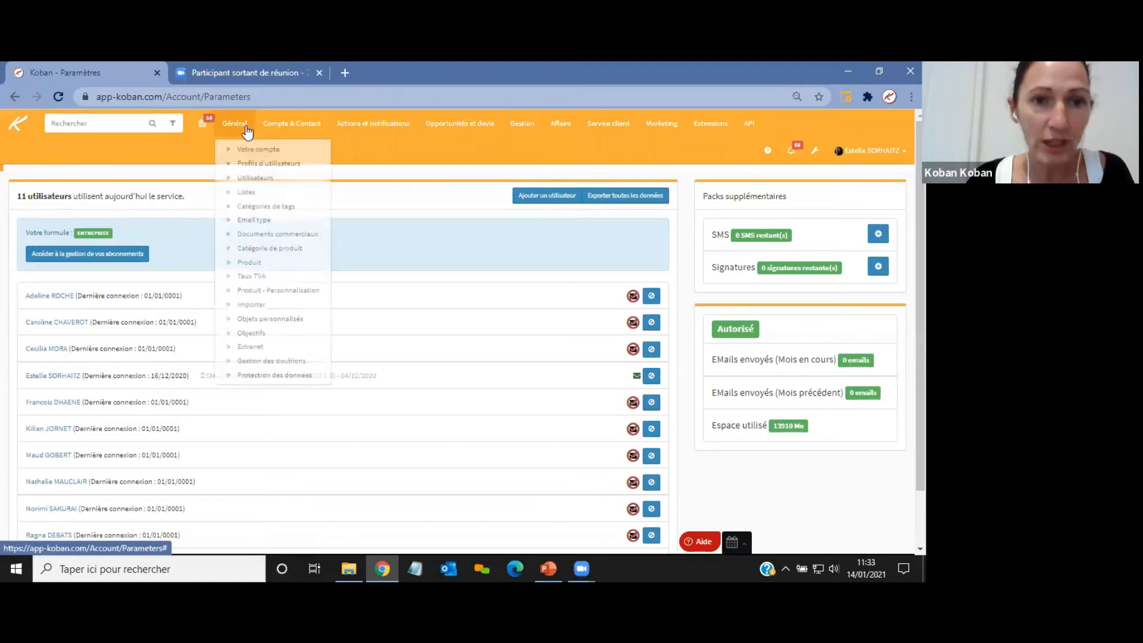
{"action": "left_click", "coordinate": [260, 161]}
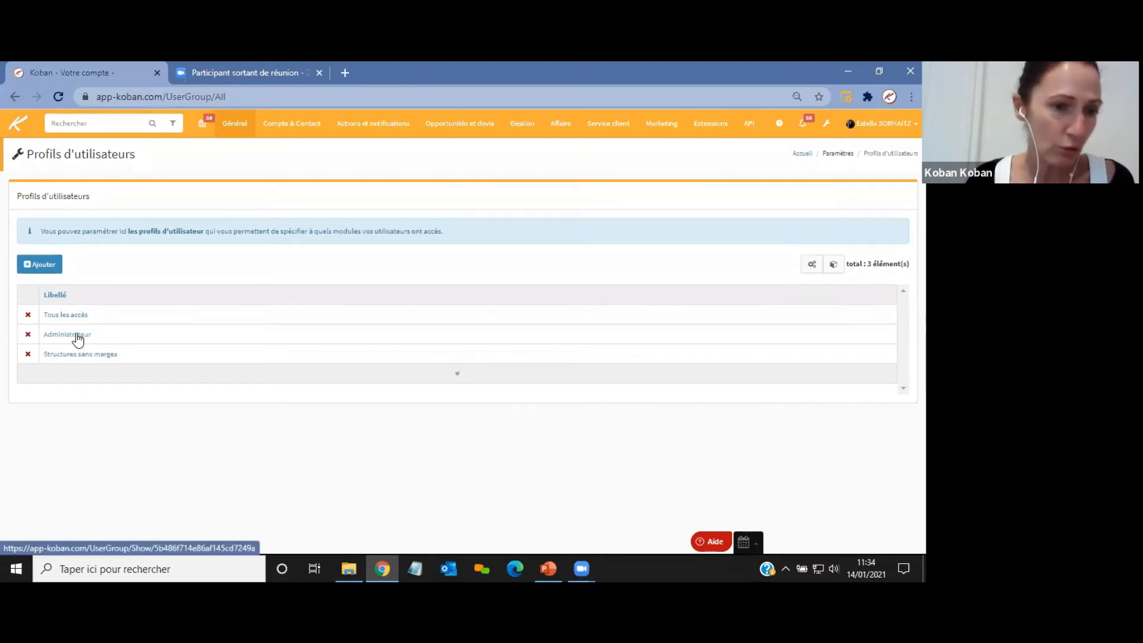
{"action": "left_click", "coordinate": [76, 335]}
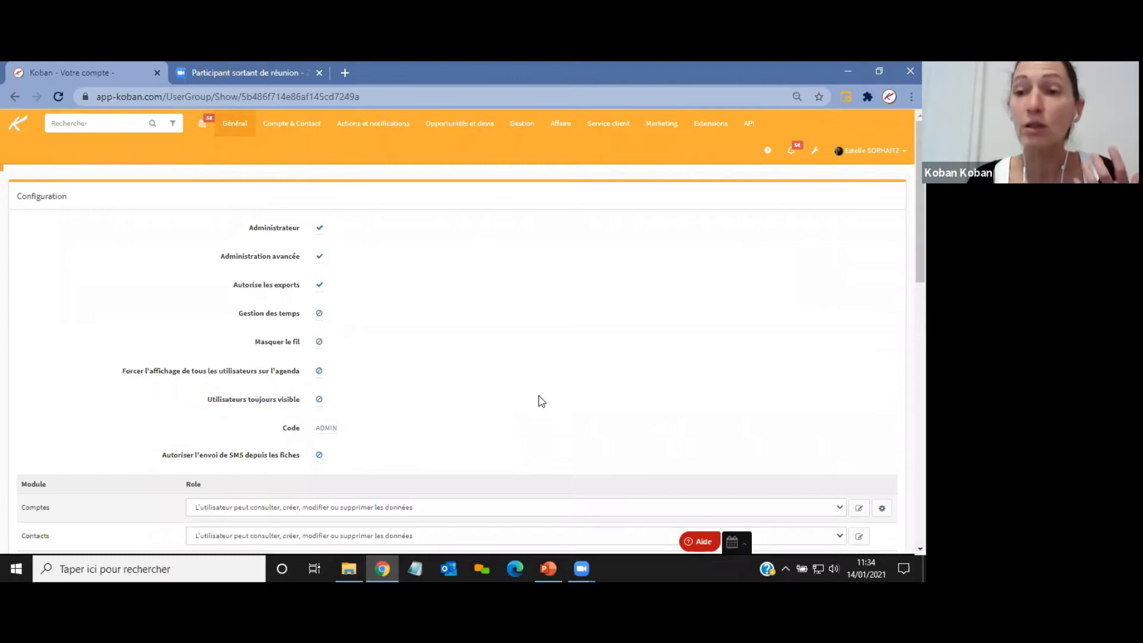
{"action": "scroll", "coordinate": [600, 339], "scroll_direction": "down", "scroll_amount": 15}
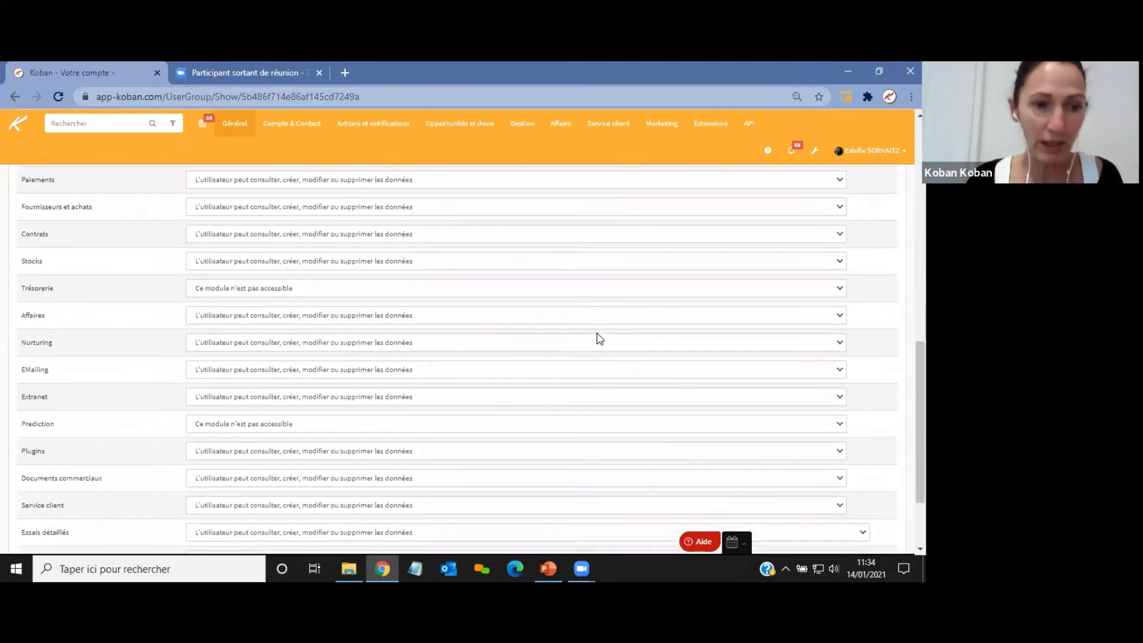
{"action": "scroll", "coordinate": [600, 339], "scroll_direction": "down", "scroll_amount": 2}
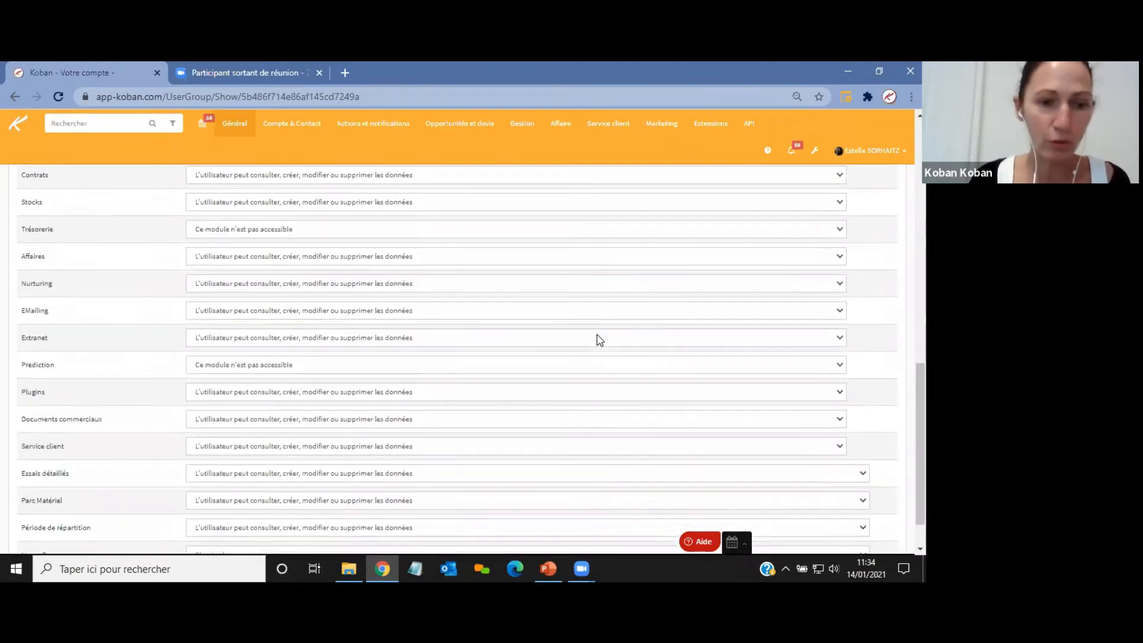
{"action": "scroll", "coordinate": [600, 339], "scroll_direction": "down", "scroll_amount": 2}
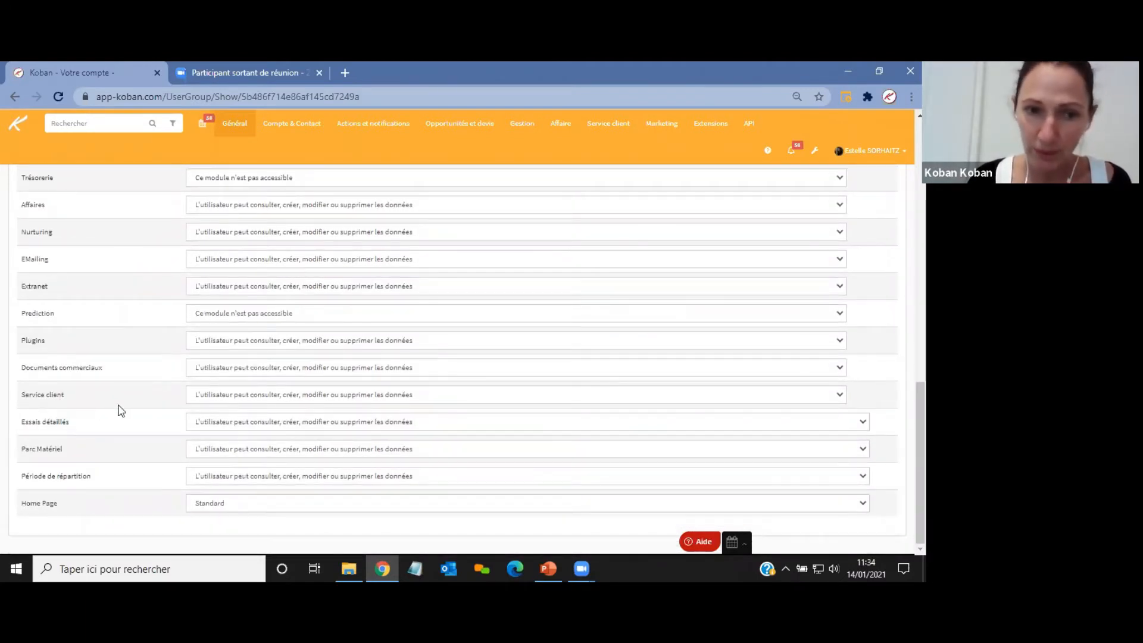
{"action": "left_click", "coordinate": [258, 395]}
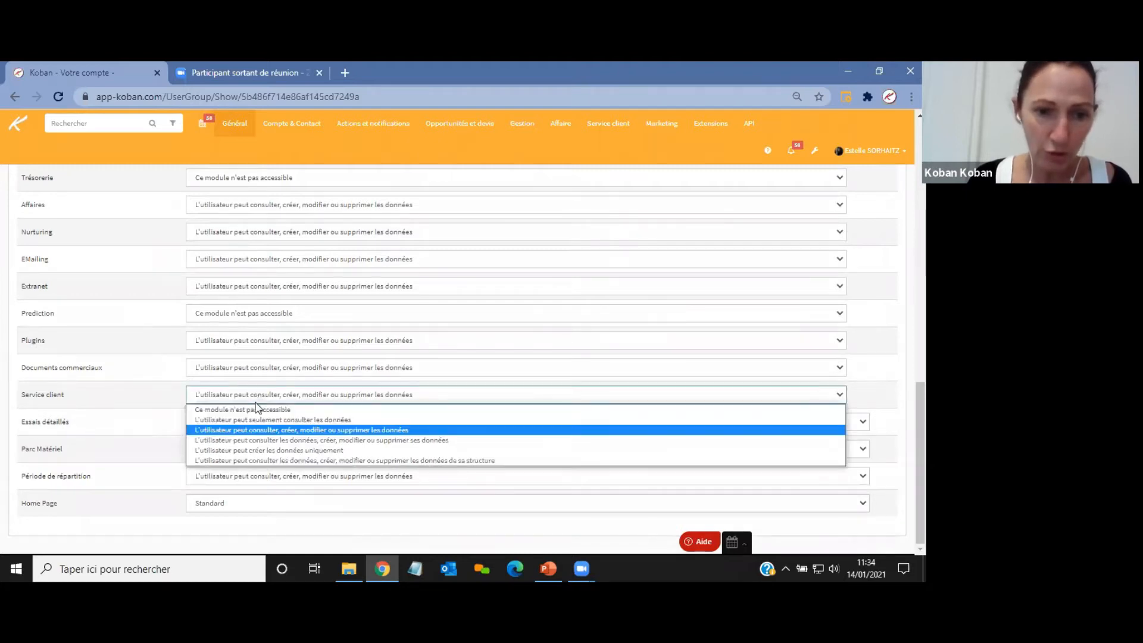
{"action": "left_click", "coordinate": [250, 429]}
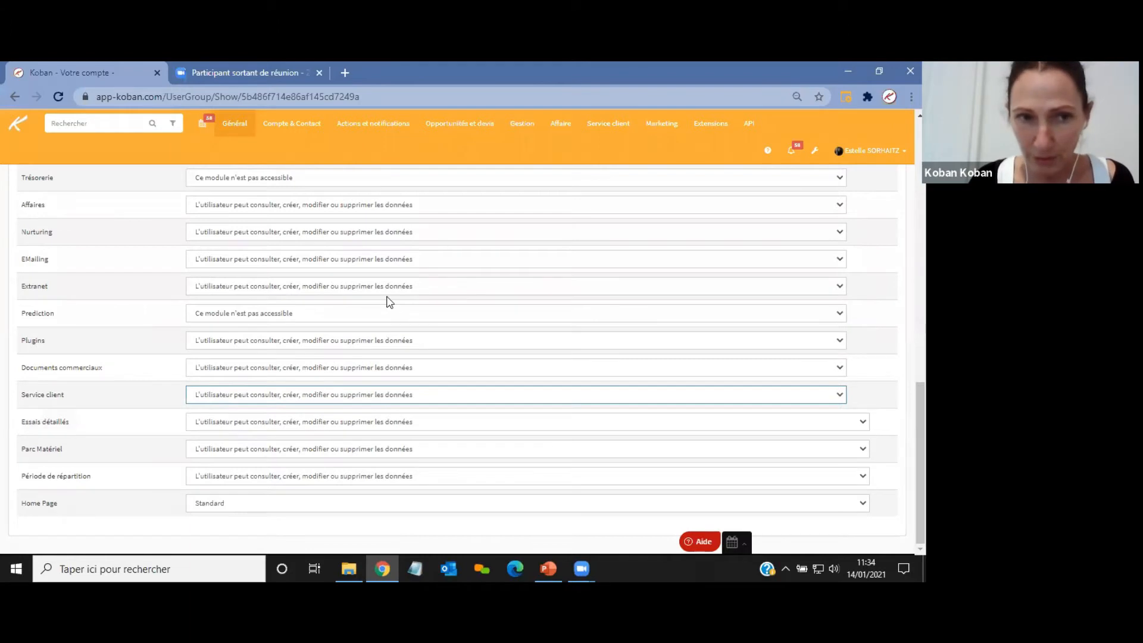
Return to the home dashboard and open the Service client menu to check its entries.
{"action": "left_click", "coordinate": [12, 128]}
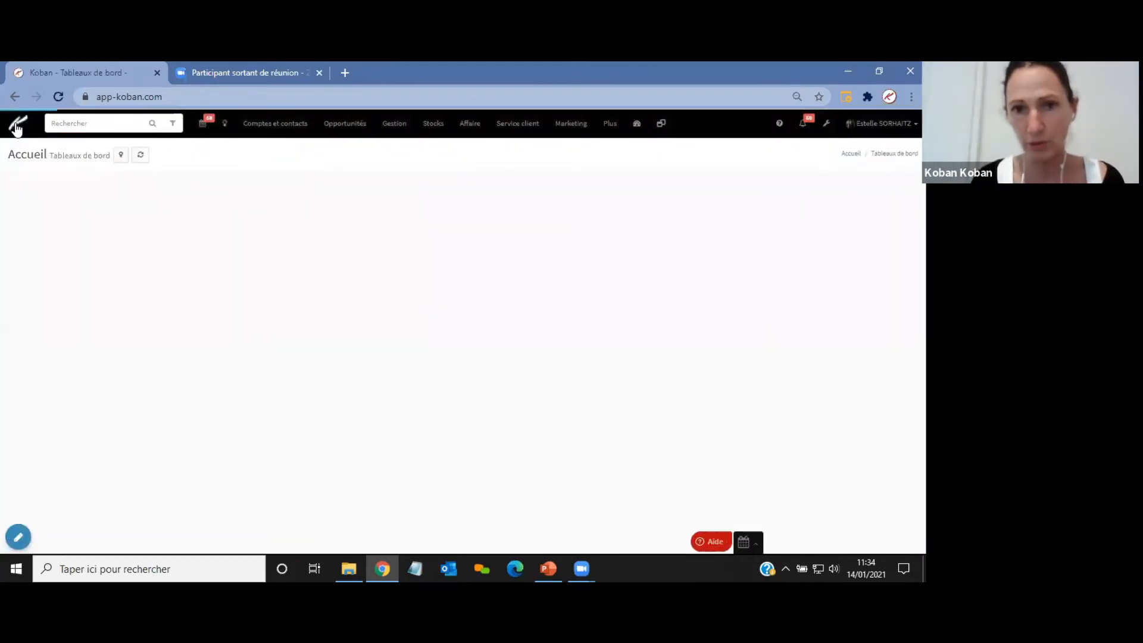
{"action": "left_click", "coordinate": [518, 125]}
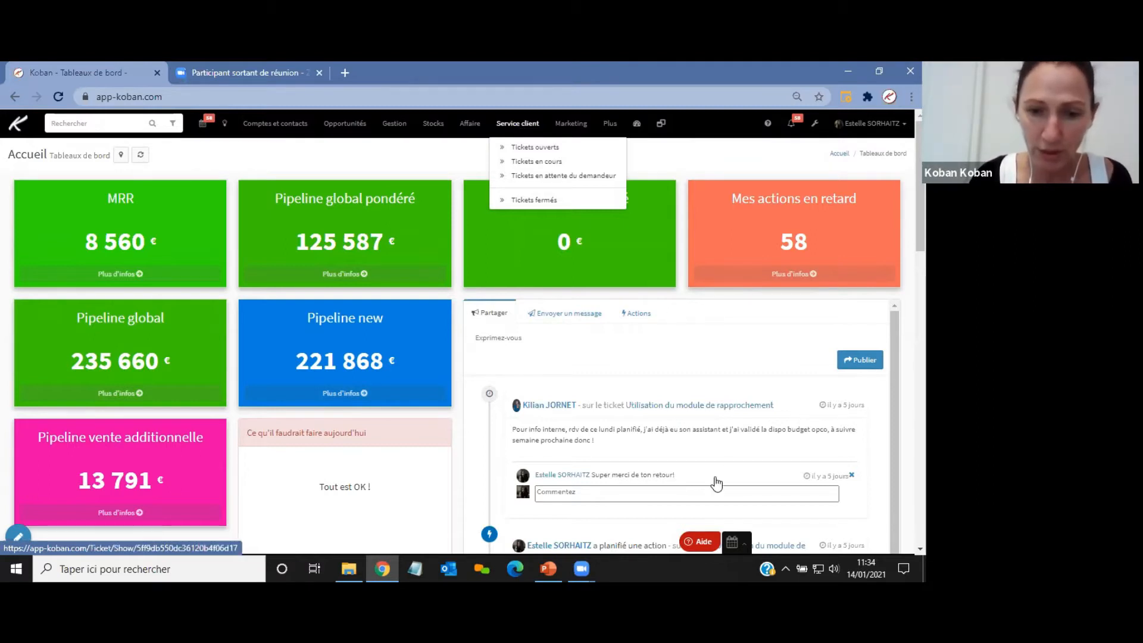
Switch to the presentation slide on module access, then back to the browser dashboard.
{"action": "left_click", "coordinate": [547, 568]}
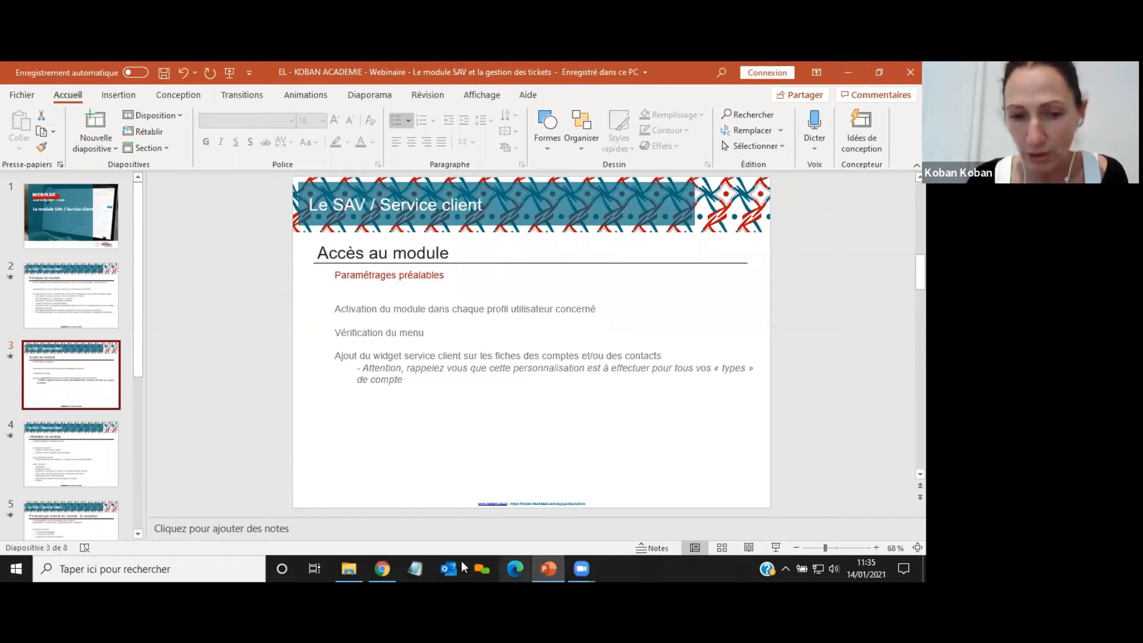
{"action": "mouse_move", "coordinate": [382, 568]}
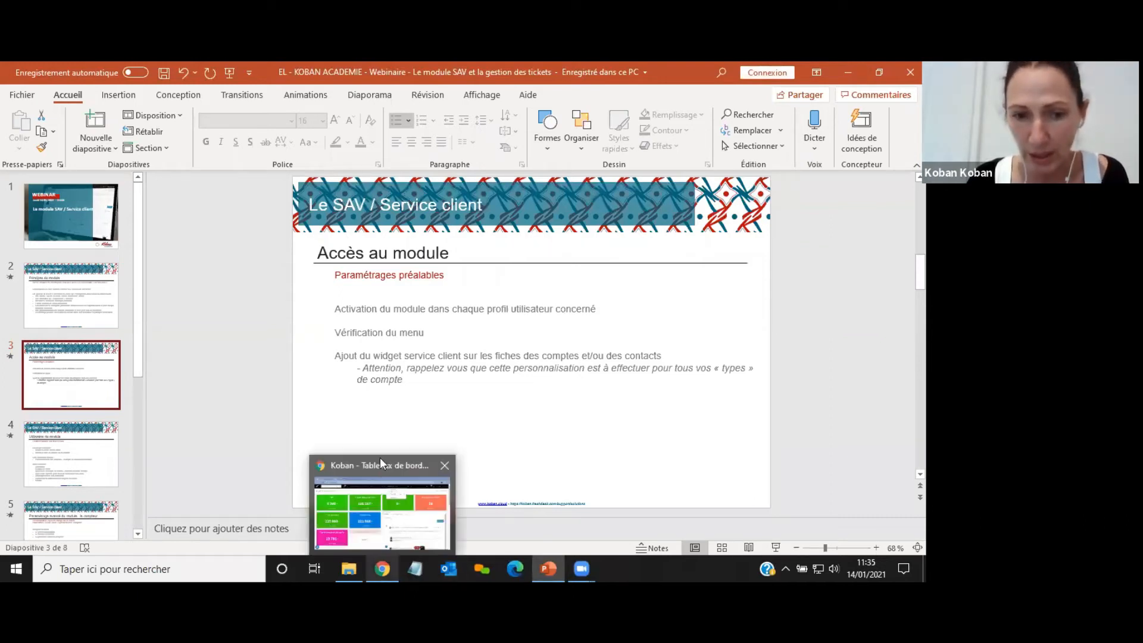
{"action": "left_click", "coordinate": [382, 466]}
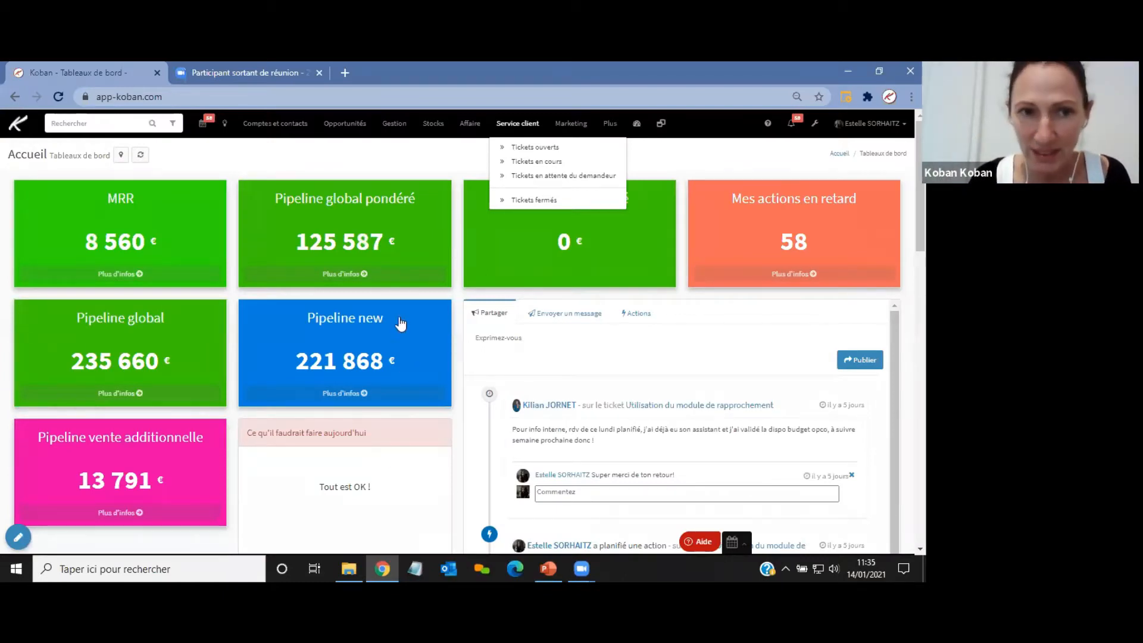
Open the ASSOCIATION ZERO WASTE client account and add a Tickets widget to its page layout.
{"action": "left_click", "coordinate": [284, 125]}
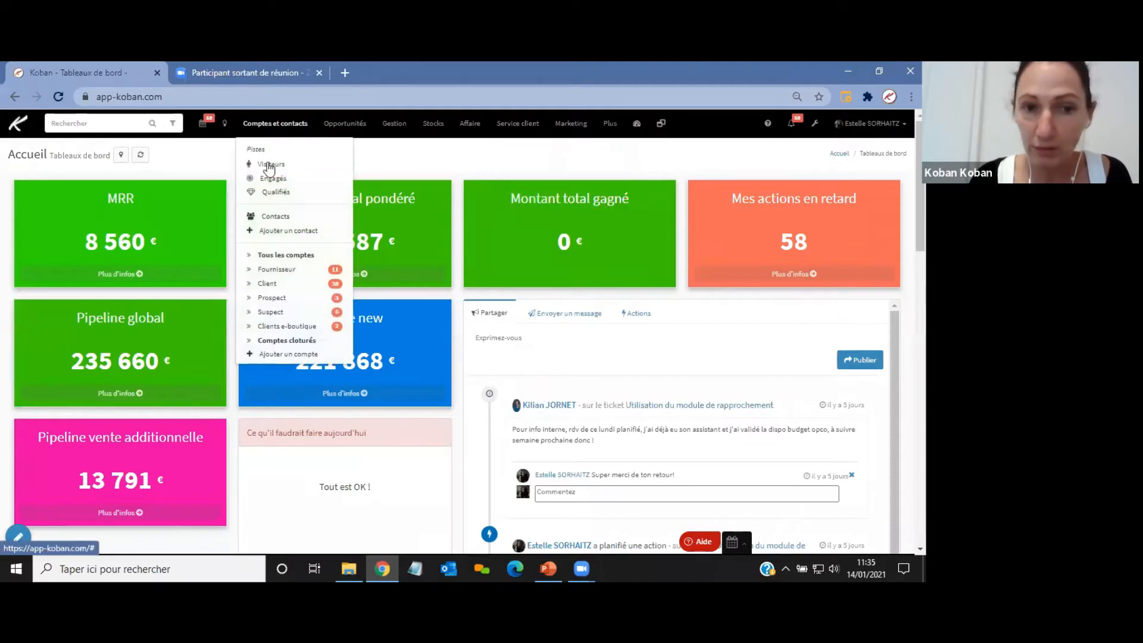
{"action": "left_click", "coordinate": [273, 284]}
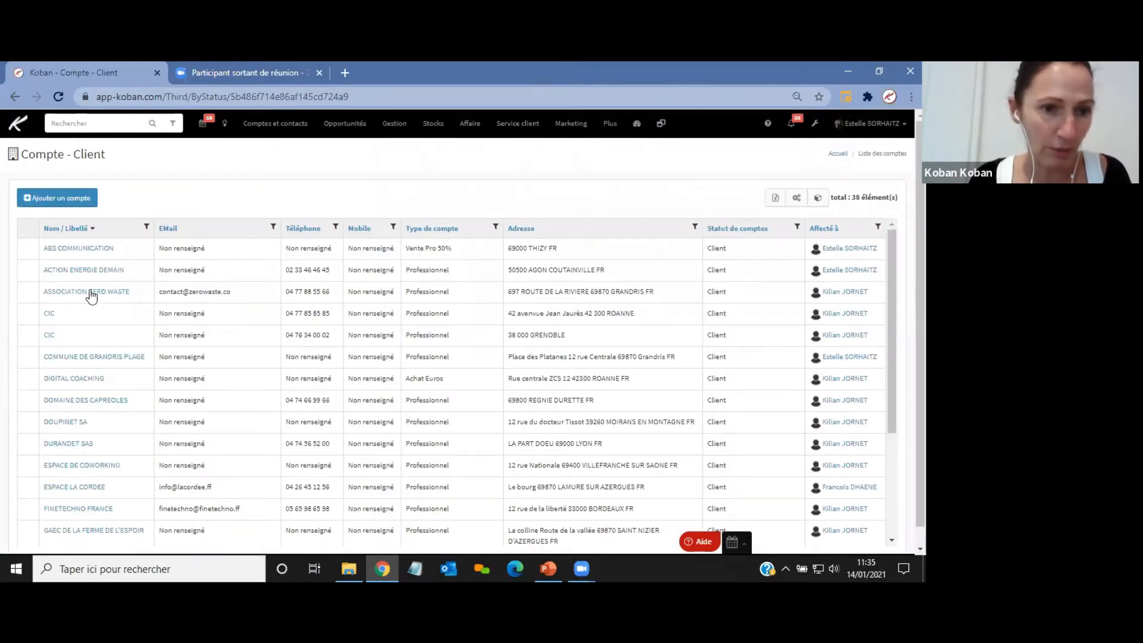
{"action": "left_click", "coordinate": [91, 293]}
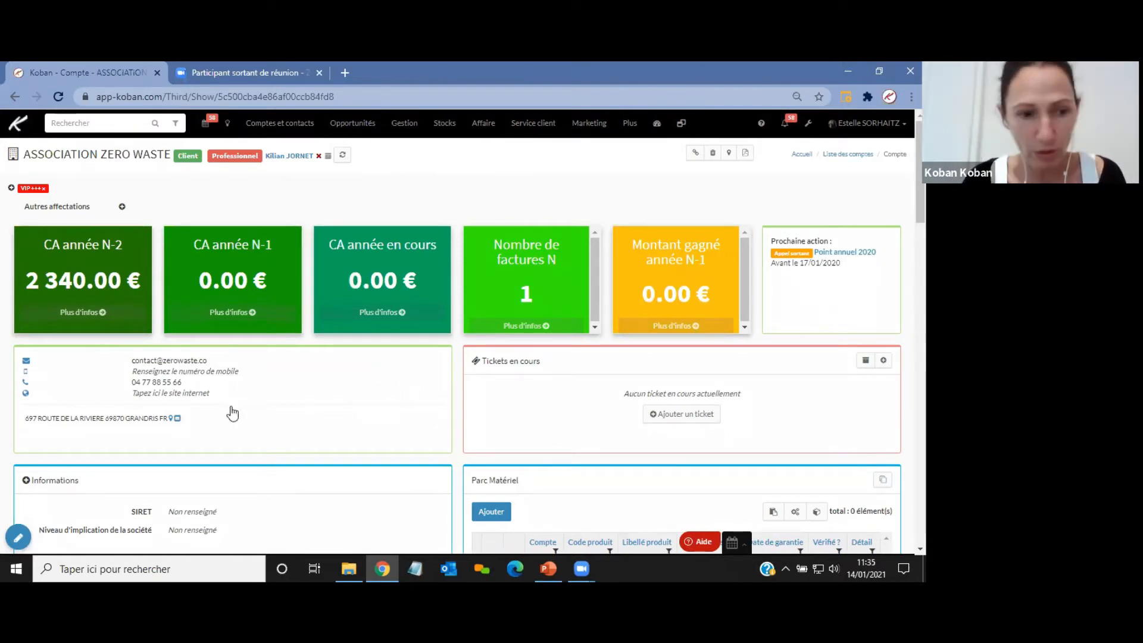
{"action": "left_click", "coordinate": [18, 539]}
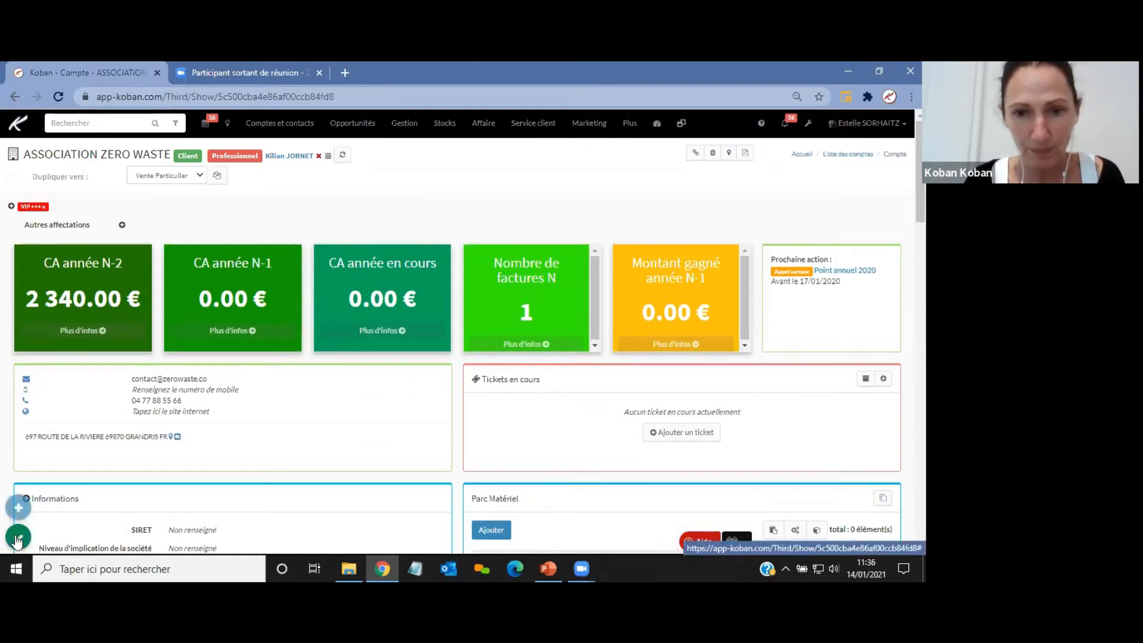
{"action": "left_click", "coordinate": [18, 505]}
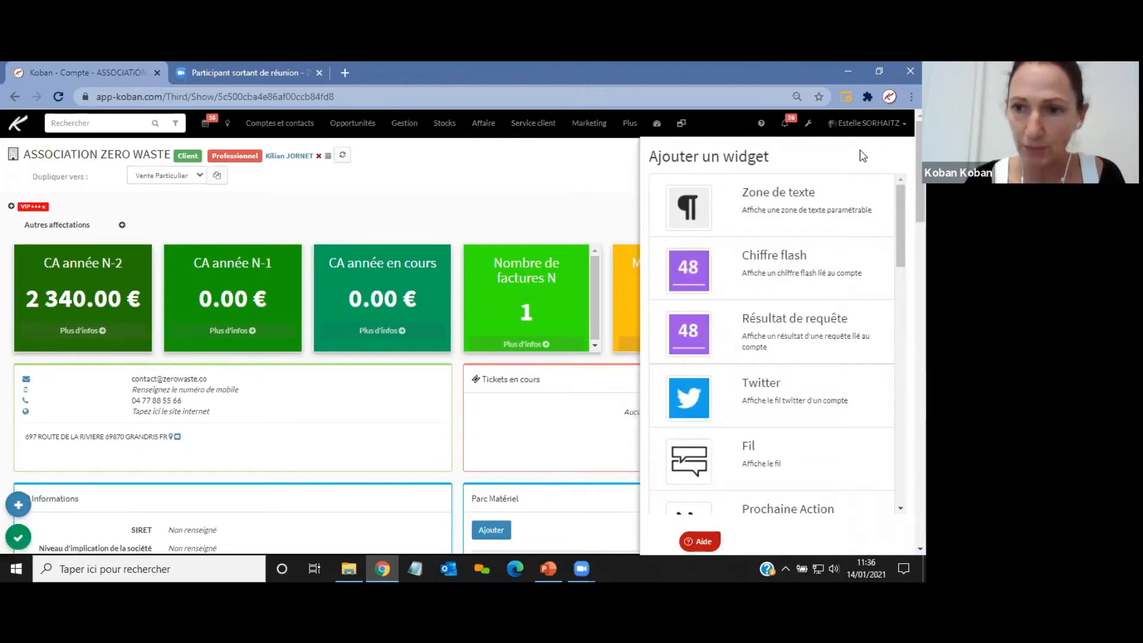
{"action": "scroll", "coordinate": [876, 289], "scroll_direction": "down", "scroll_amount": 7}
{"action": "scroll", "coordinate": [874, 324], "scroll_direction": "down", "scroll_amount": 8}
{"action": "scroll", "coordinate": [774, 346], "scroll_direction": "down", "scroll_amount": 1}
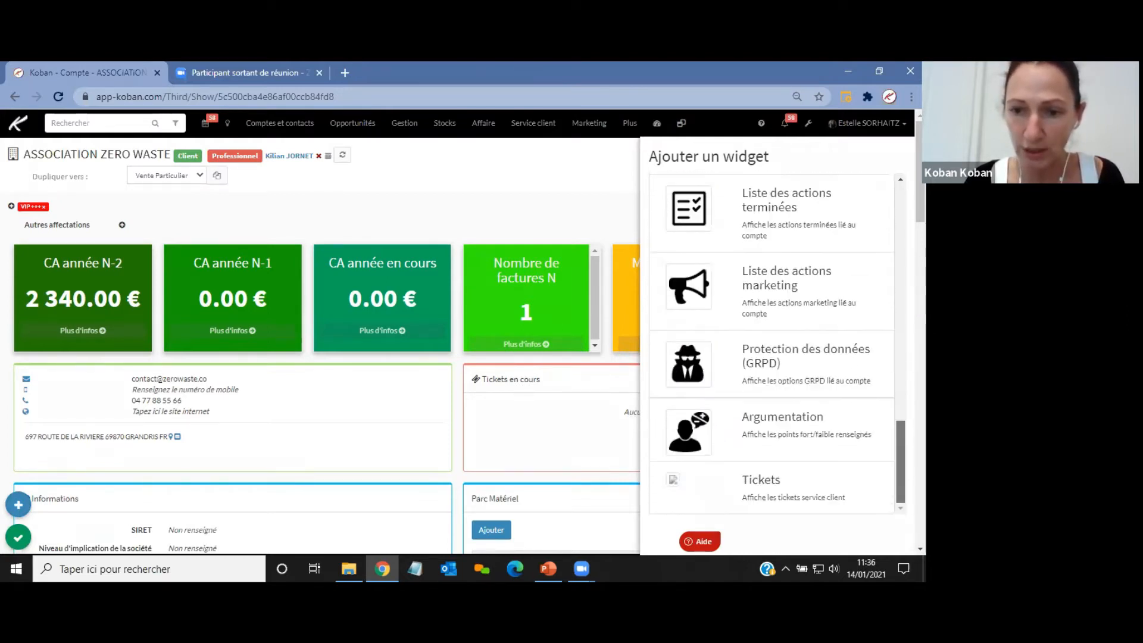
{"action": "left_click", "coordinate": [772, 488]}
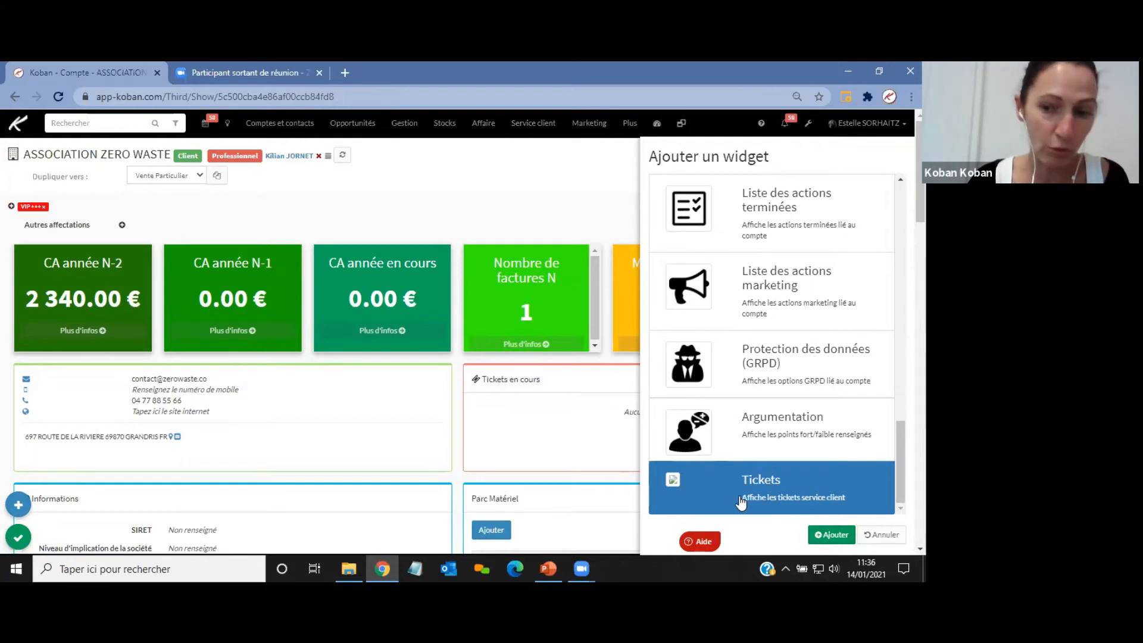
{"action": "left_click", "coordinate": [881, 535]}
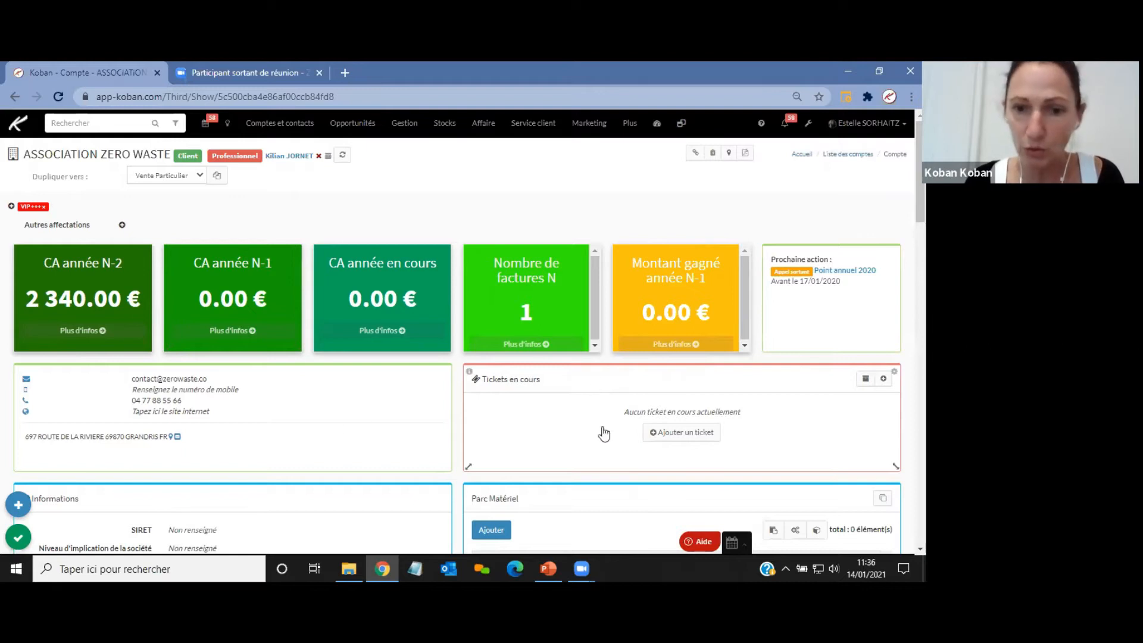
Resize the Tickets en cours widget taller and save the account page layout.
{"action": "mouse_move", "coordinate": [466, 416]}
{"action": "left_mouse_down"}
{"action": "mouse_move", "coordinate": [548, 414]}
{"action": "mouse_move", "coordinate": [454, 411]}
{"action": "mouse_move", "coordinate": [466, 410]}
{"action": "left_mouse_up"}
{"action": "left_click_drag", "start_coordinate": [677, 470], "coordinate": [676, 488]}
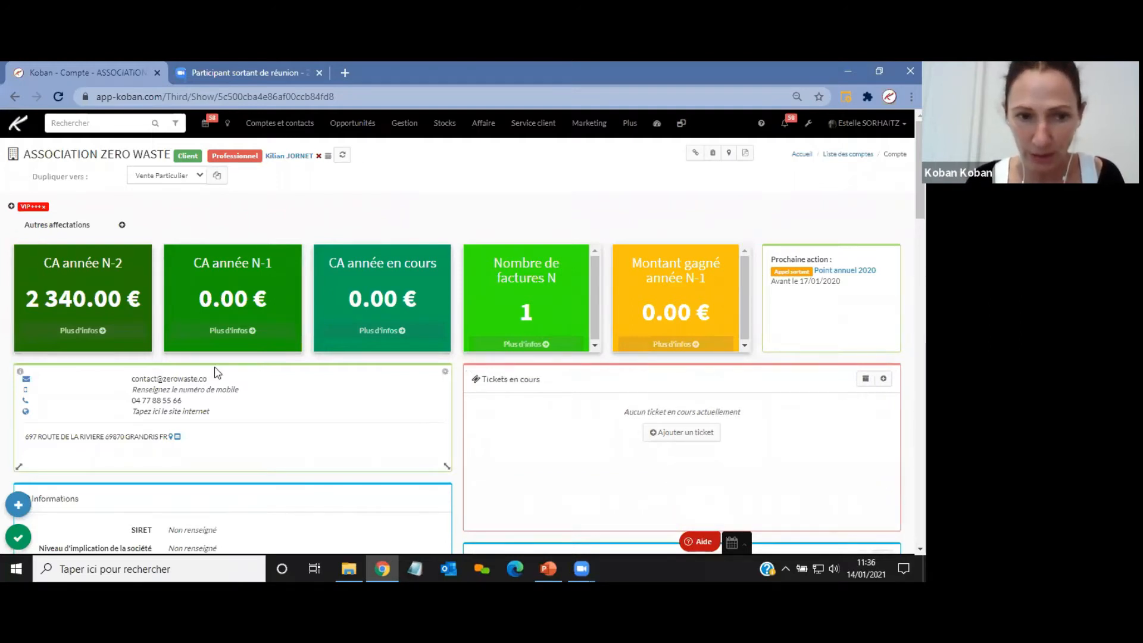
{"action": "left_click", "coordinate": [20, 540]}
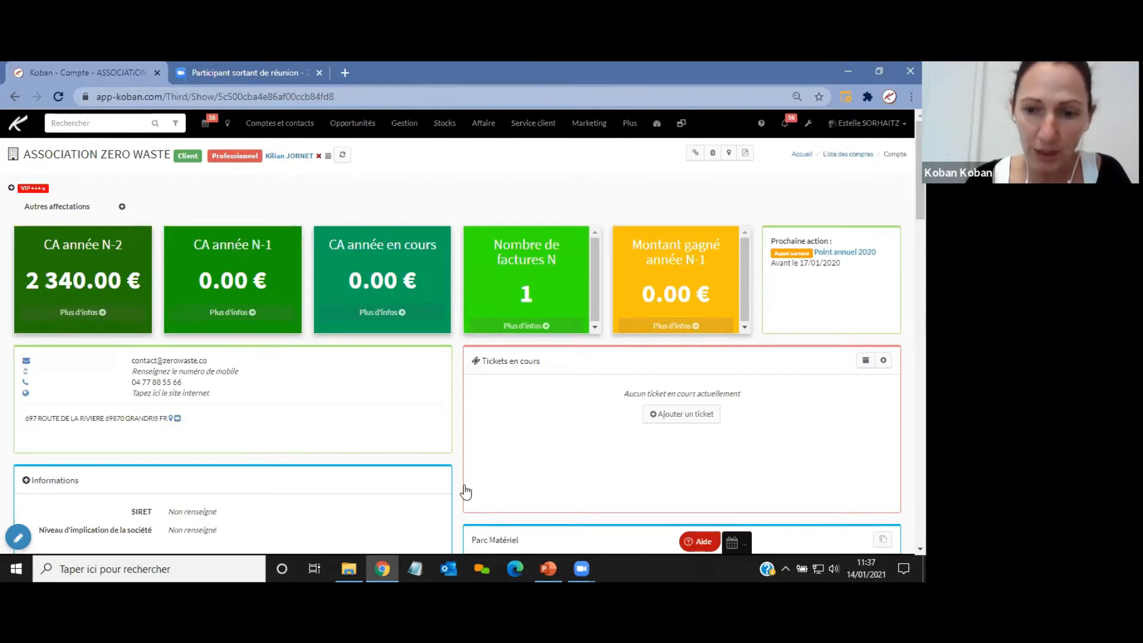
Switch to the presentation to view the slide on module usage, then return to the account page.
{"action": "left_click_drag", "start_coordinate": [609, 449], "coordinate": [695, 409]}
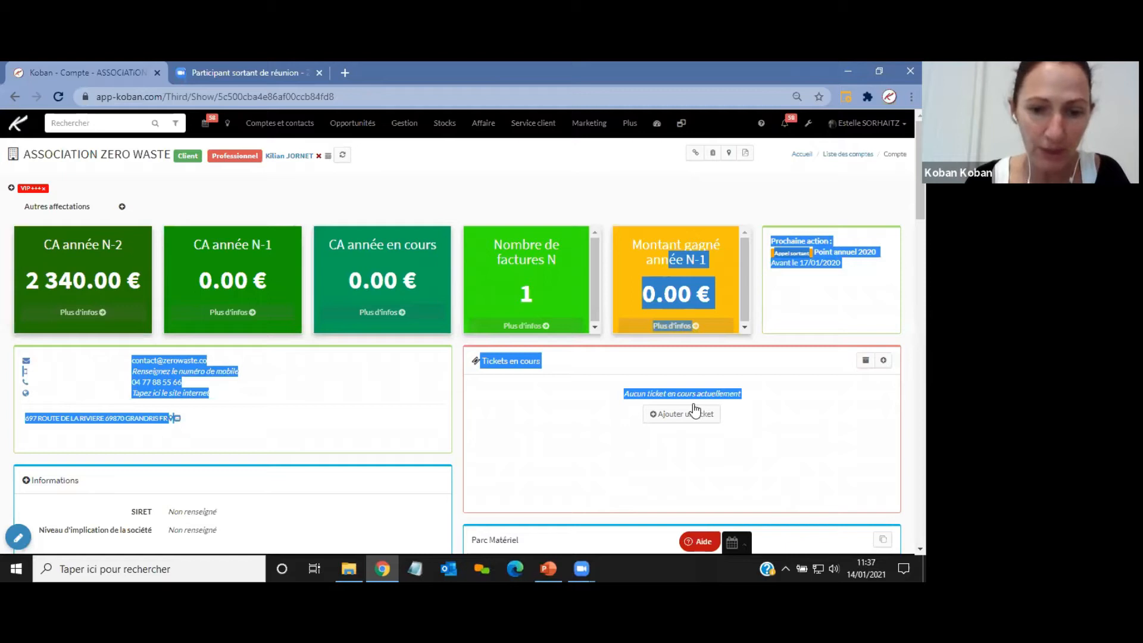
{"action": "key", "text": "alt+Tab"}
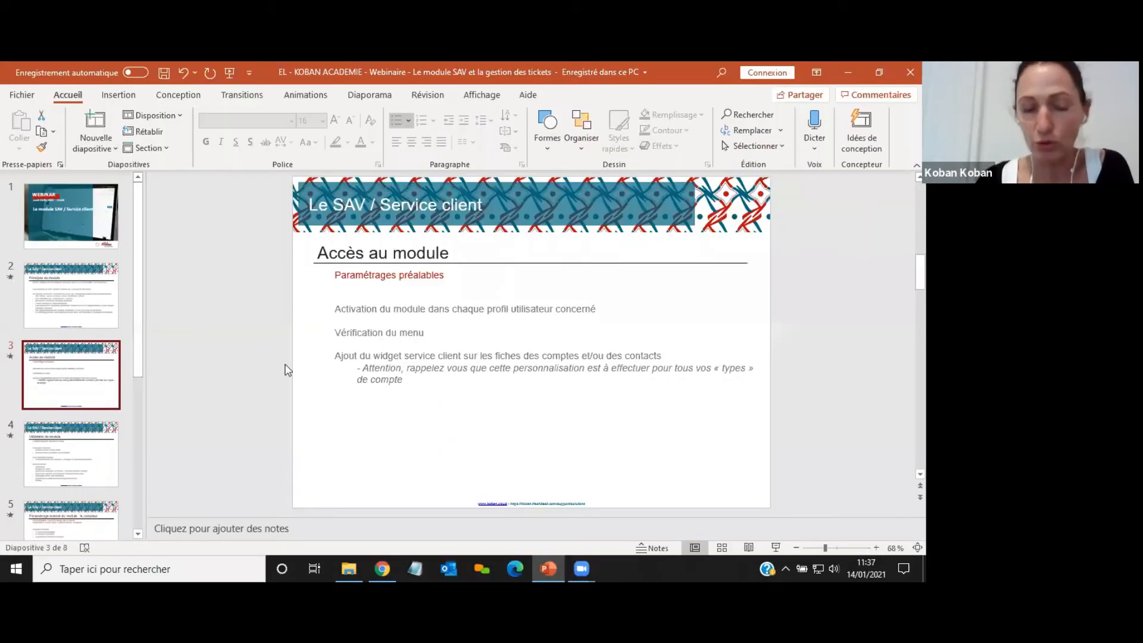
{"action": "left_click", "coordinate": [94, 453]}
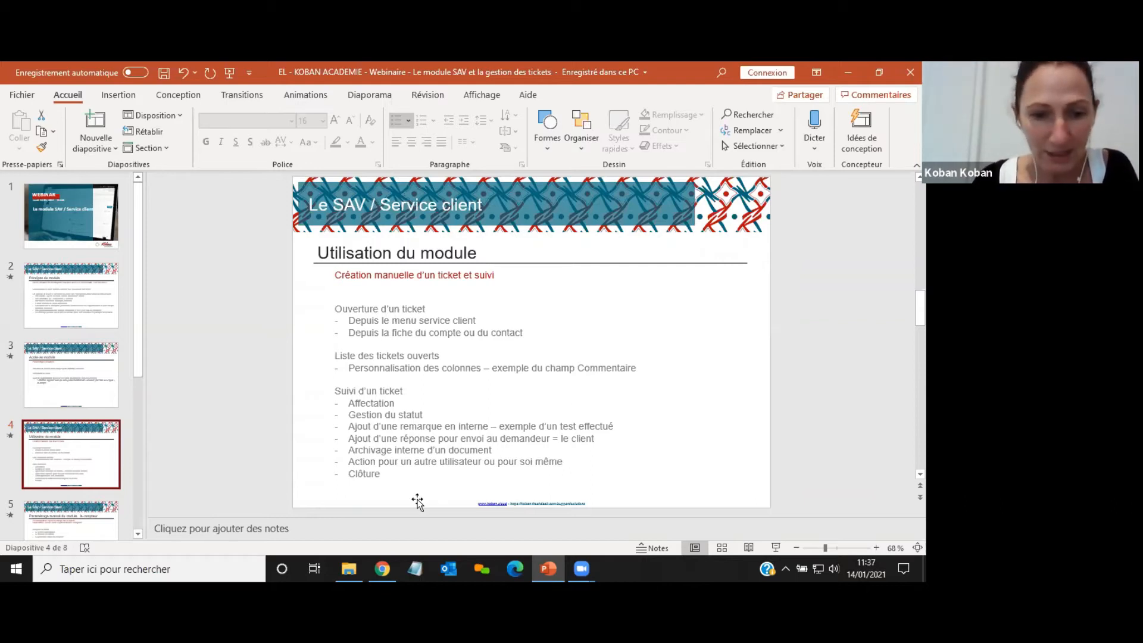
{"action": "left_click", "coordinate": [356, 467]}
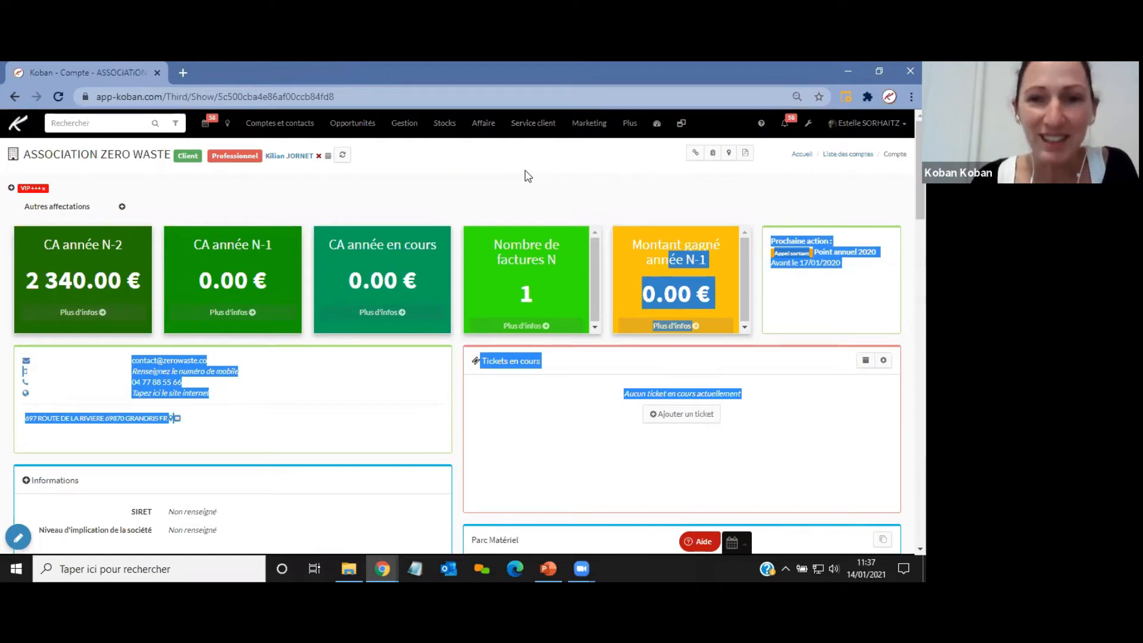
Open the list of open tickets and preview the Créer un ticket form without saving.
{"action": "left_click", "coordinate": [536, 126]}
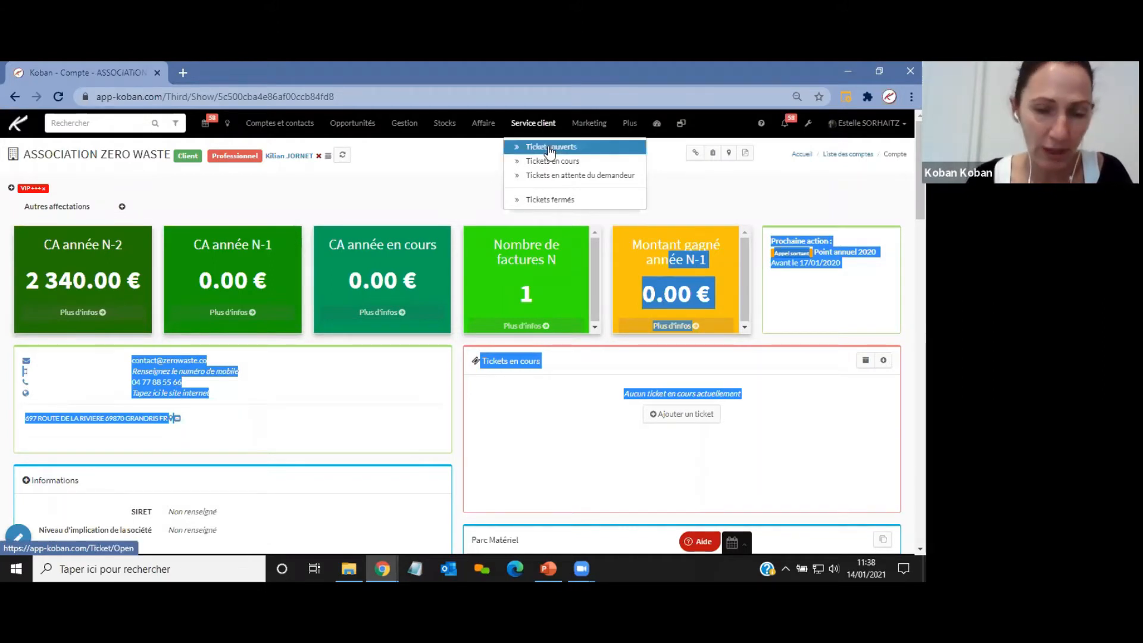
{"action": "left_click", "coordinate": [550, 149]}
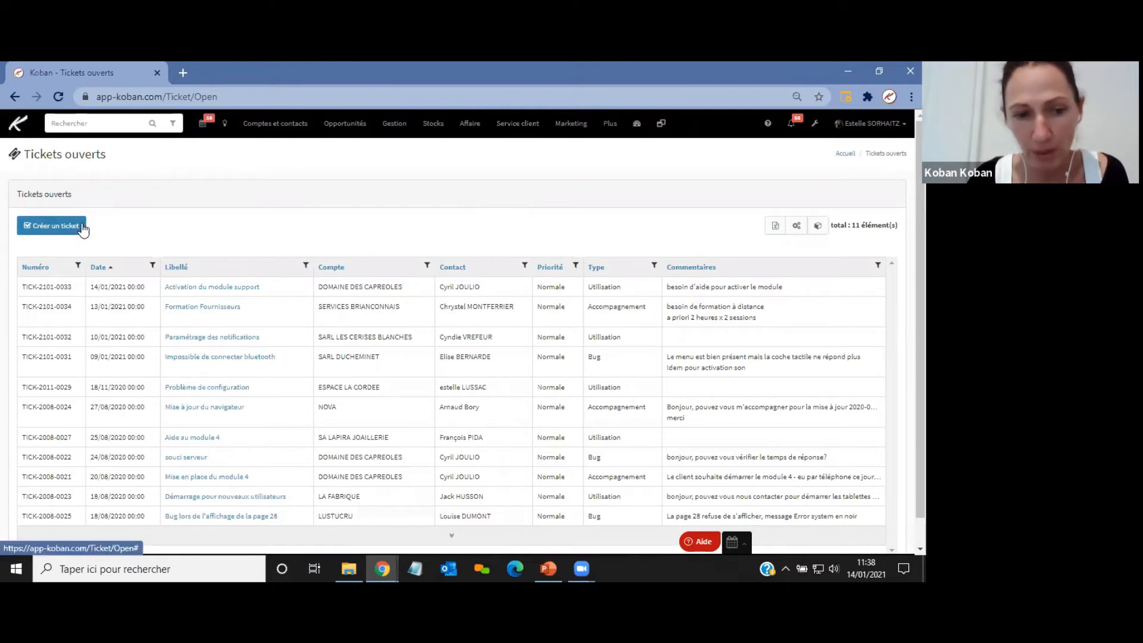
{"action": "left_click", "coordinate": [59, 227]}
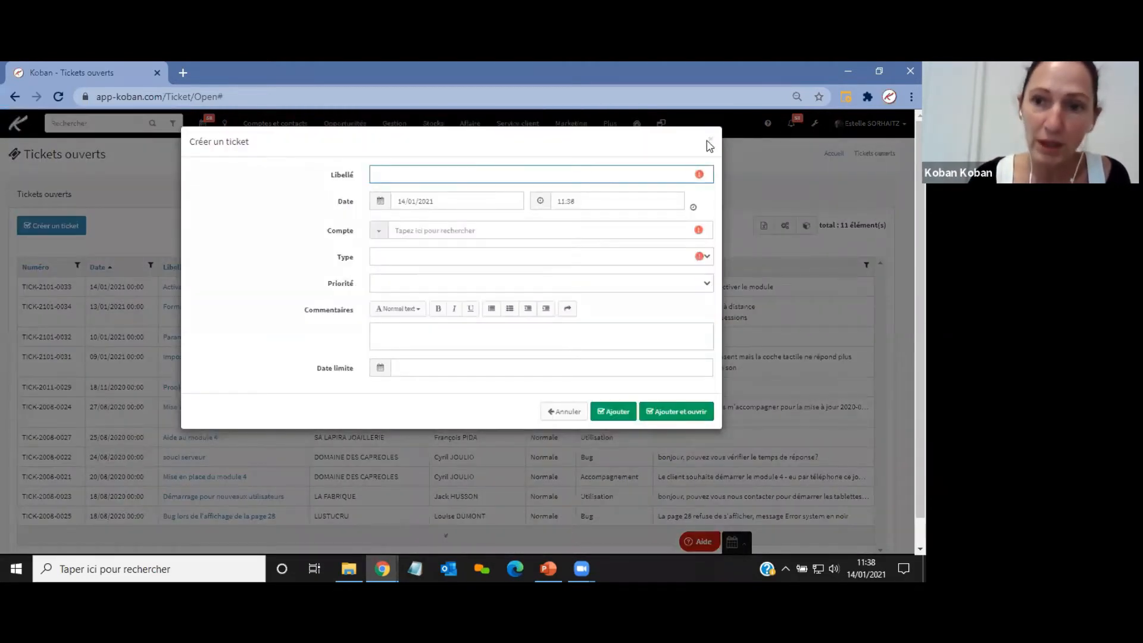
{"action": "left_click", "coordinate": [711, 139]}
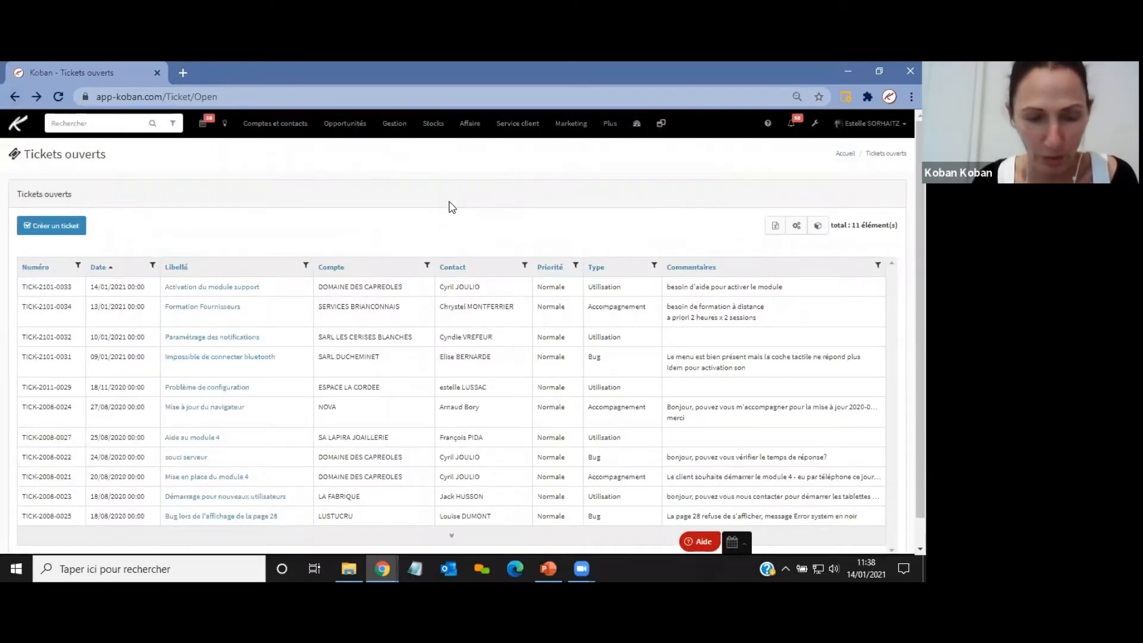
Return to the ASSOCIATION ZERO WASTE account and open the widget's add-ticket form, closing it without saving.
{"action": "left_click", "coordinate": [15, 96]}
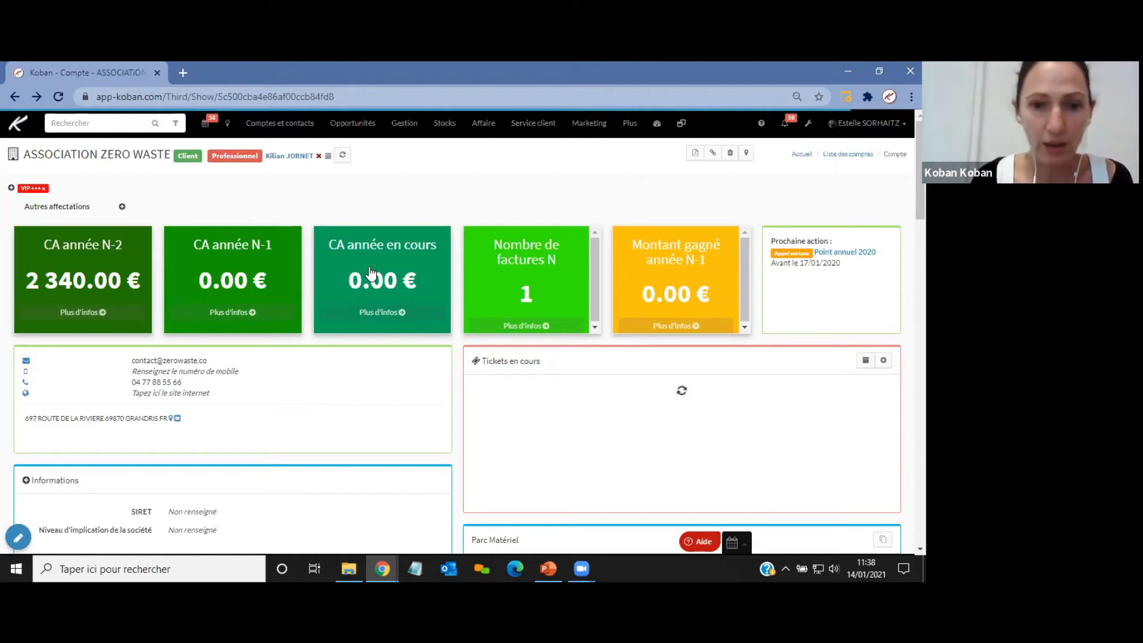
{"action": "scroll", "coordinate": [771, 265], "scroll_direction": "down", "scroll_amount": 2}
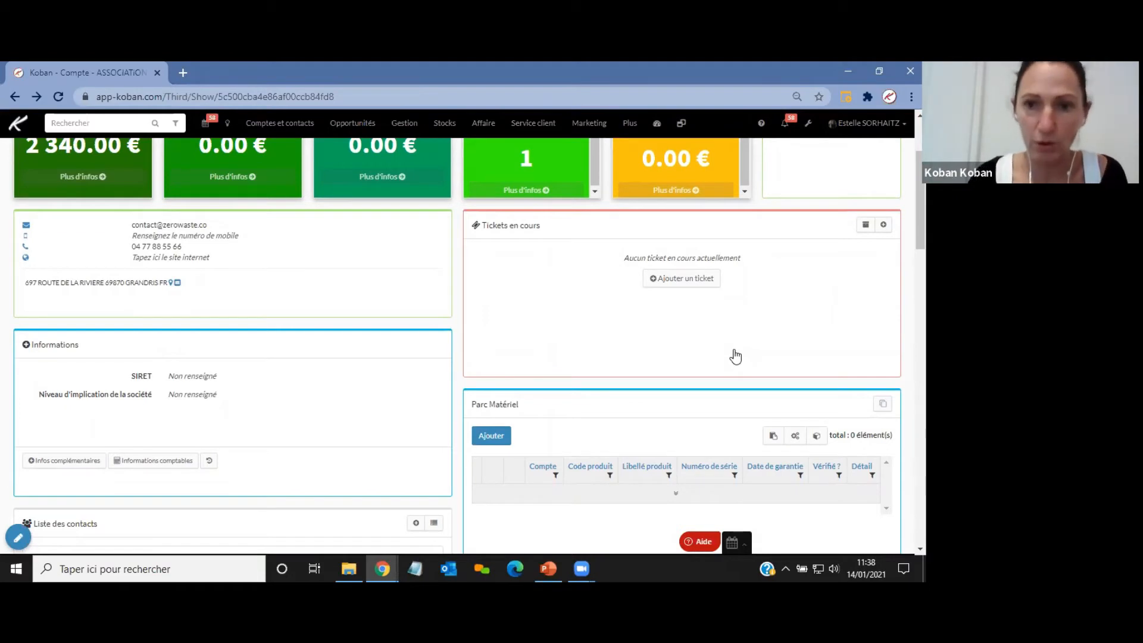
{"action": "left_click", "coordinate": [682, 280]}
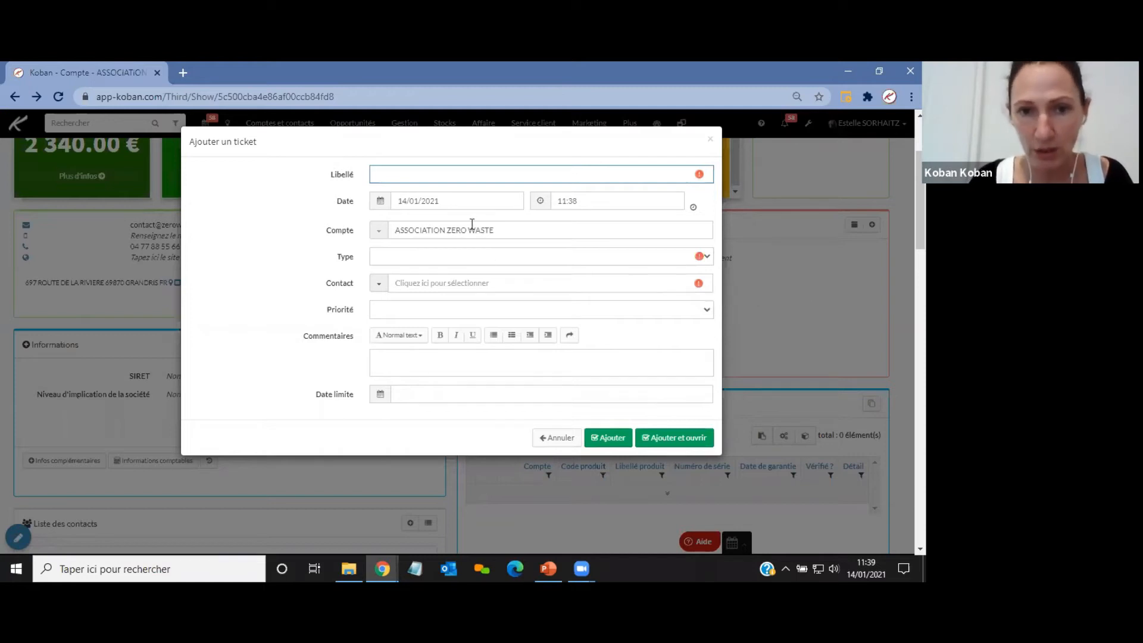
{"action": "left_click_drag", "start_coordinate": [495, 230], "coordinate": [400, 237]}
{"action": "left_click", "coordinate": [400, 237]}
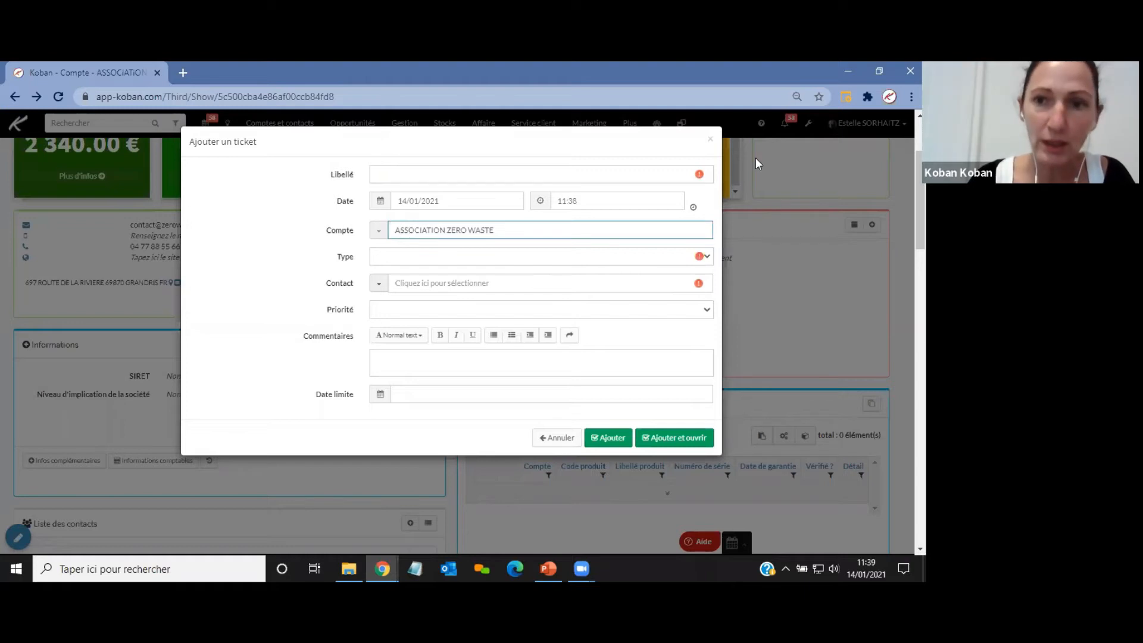
{"action": "left_click", "coordinate": [712, 142]}
Open the open tickets list, start creating a ticket and enter the label Formation au sav.
{"action": "mouse_move", "coordinate": [541, 123]}
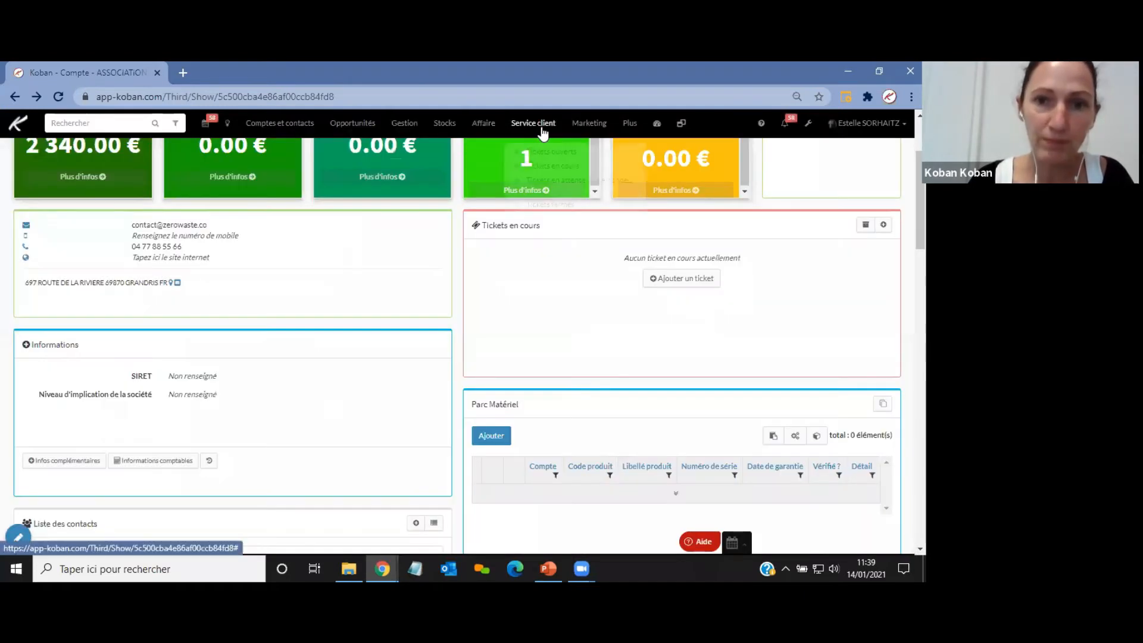
{"action": "left_click", "coordinate": [542, 148]}
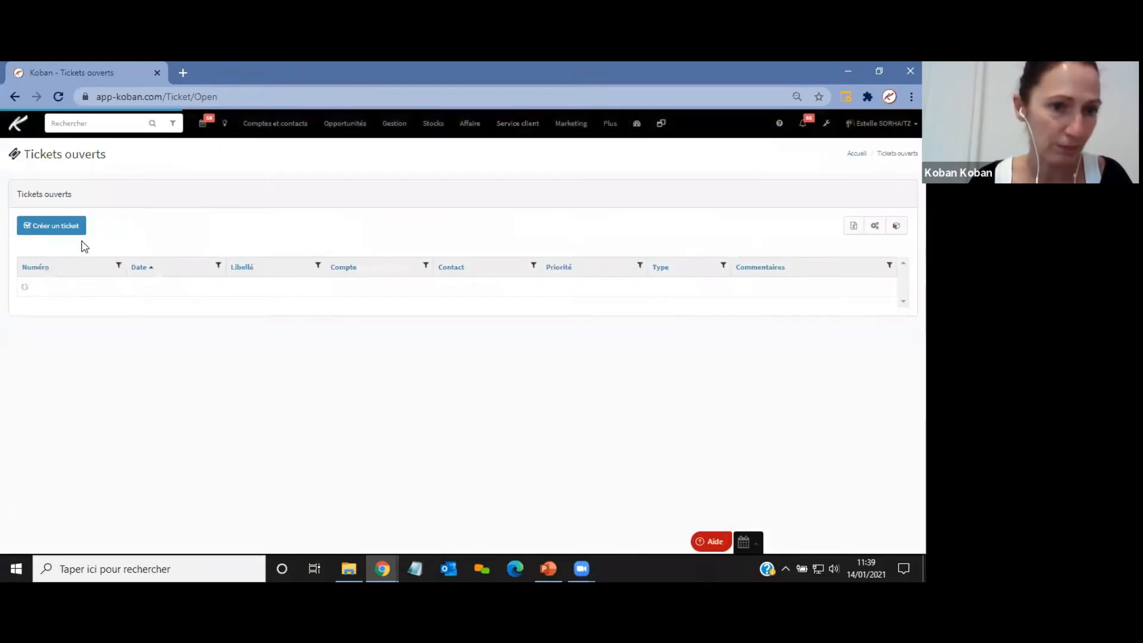
{"action": "left_click", "coordinate": [58, 232]}
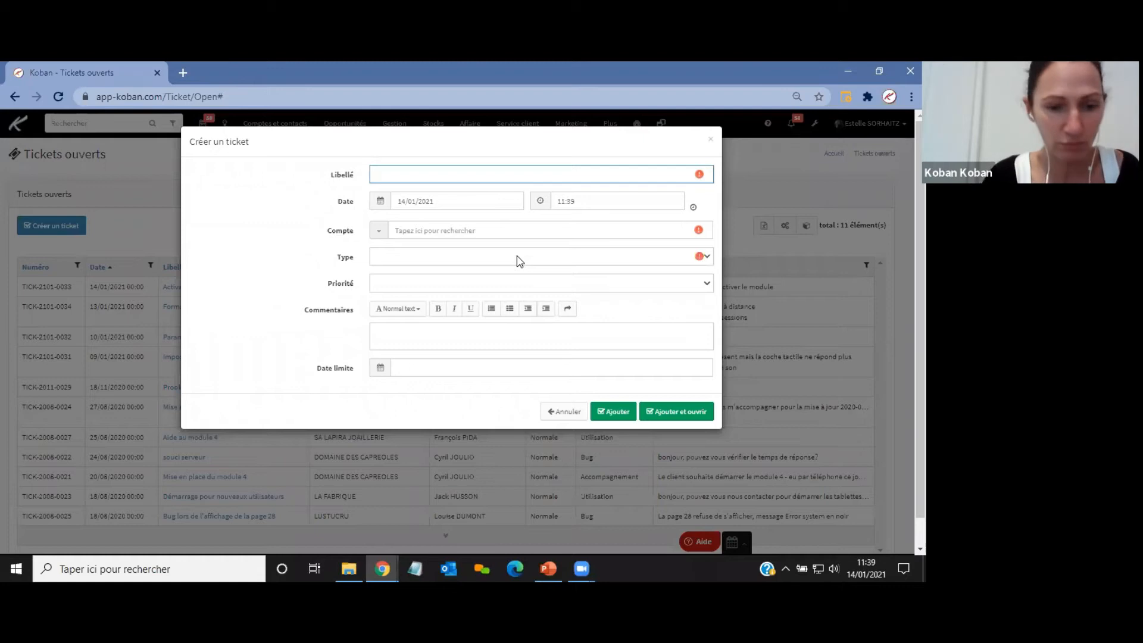
{"action": "type", "text": "Formation u"}
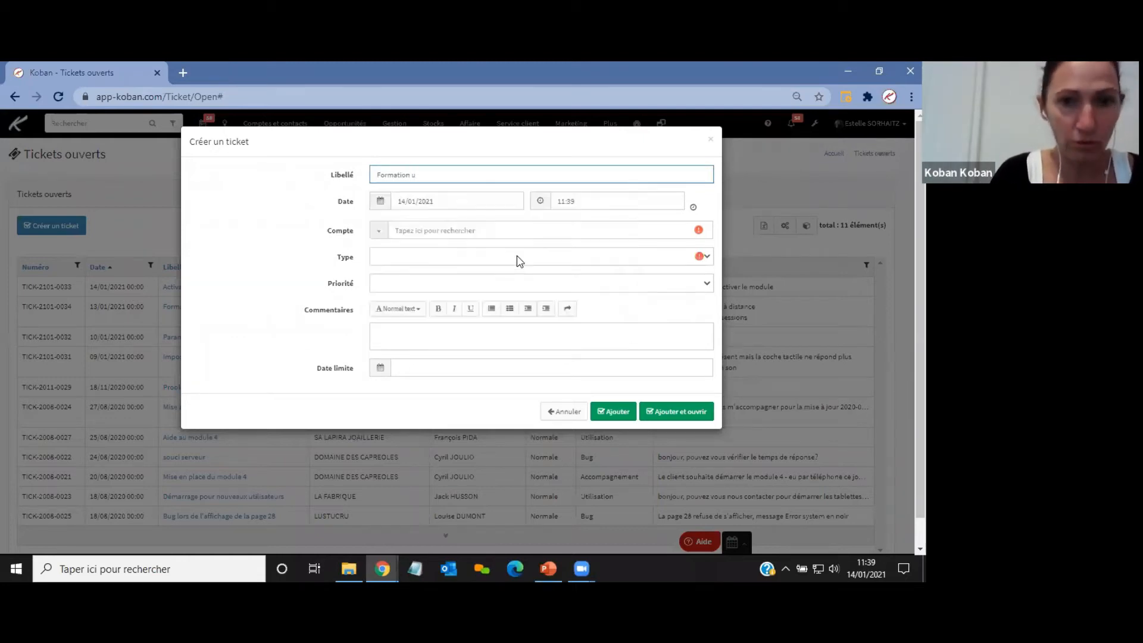
{"action": "key", "text": "BackSpace"}
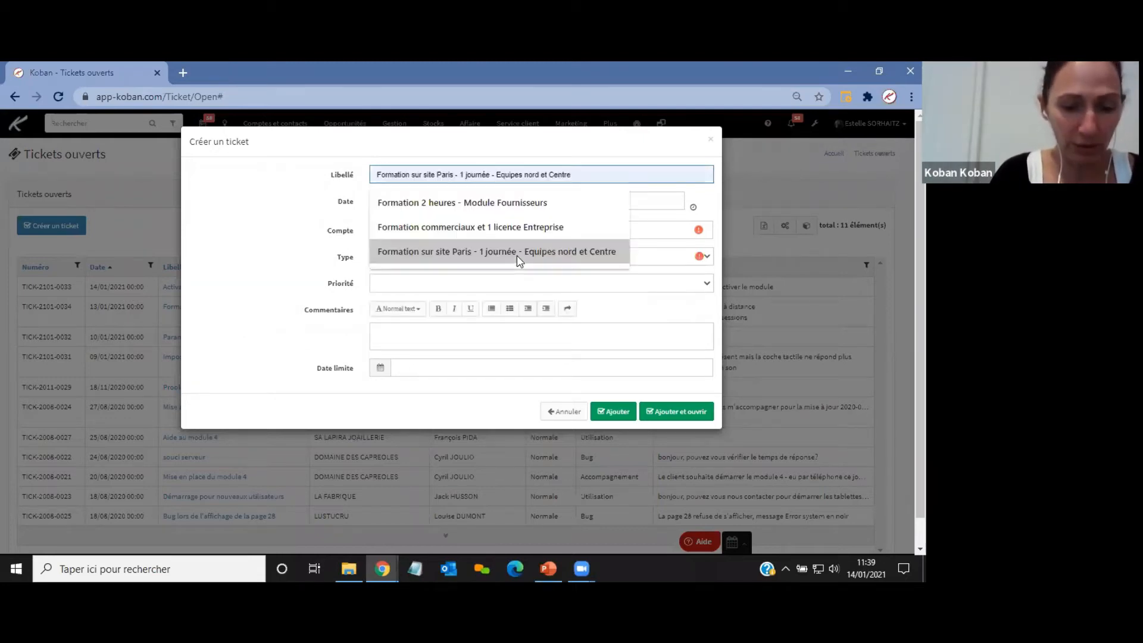
{"action": "left_click", "coordinate": [460, 180]}
{"action": "type", "text": "au sav"}
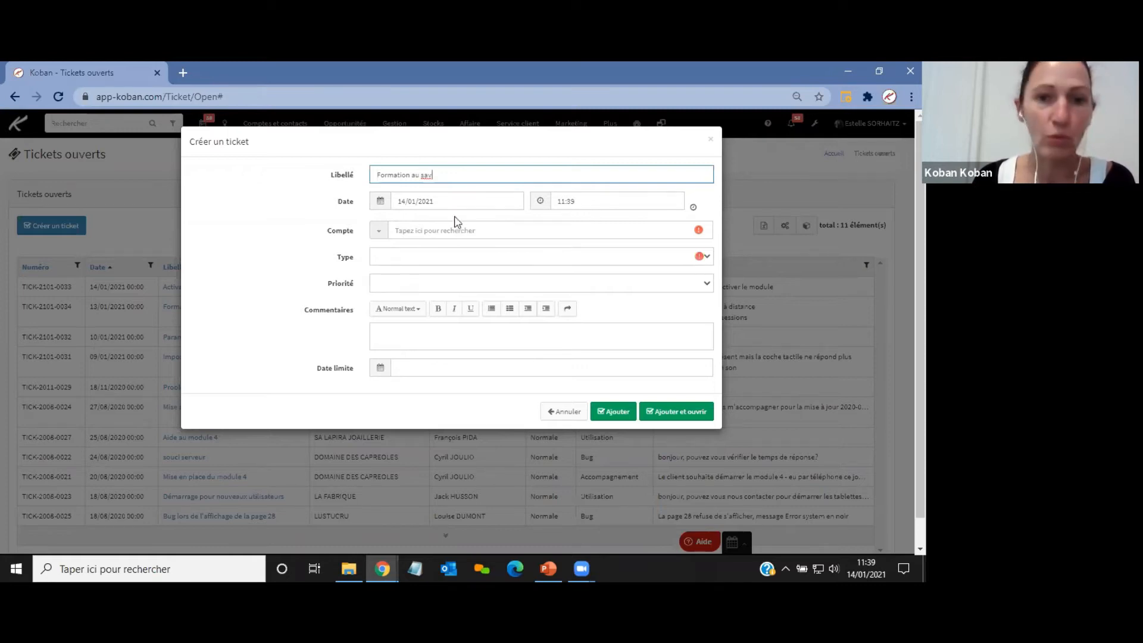
Set the ticket's account to SERVICES BRIANCONNAIS by searching for brian.
{"action": "left_click", "coordinate": [381, 202]}
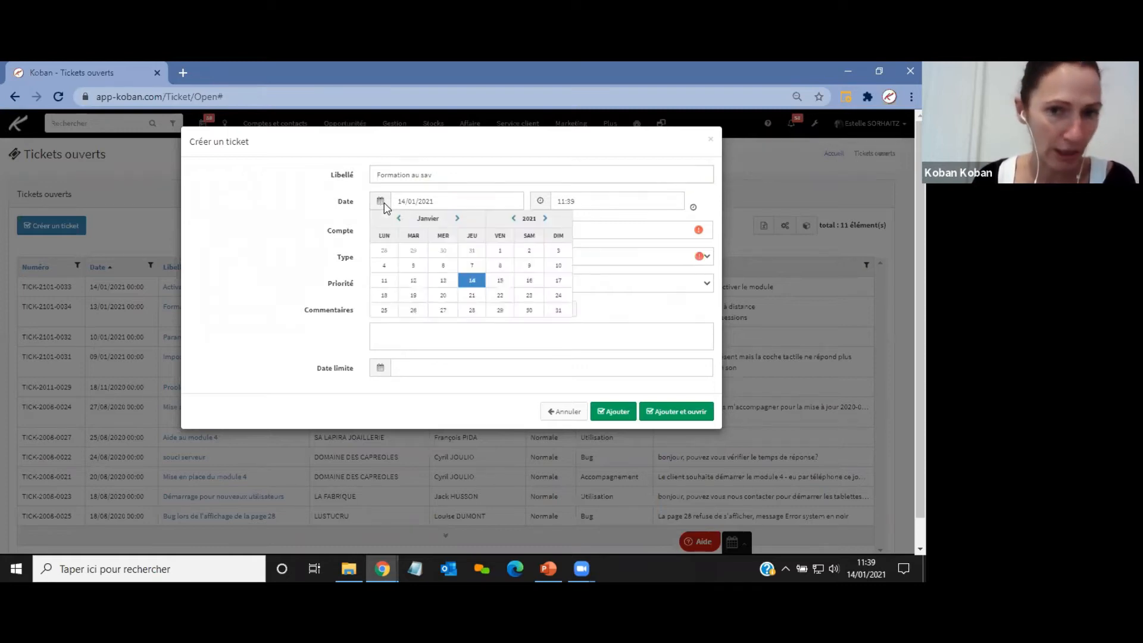
{"action": "left_click", "coordinate": [384, 204]}
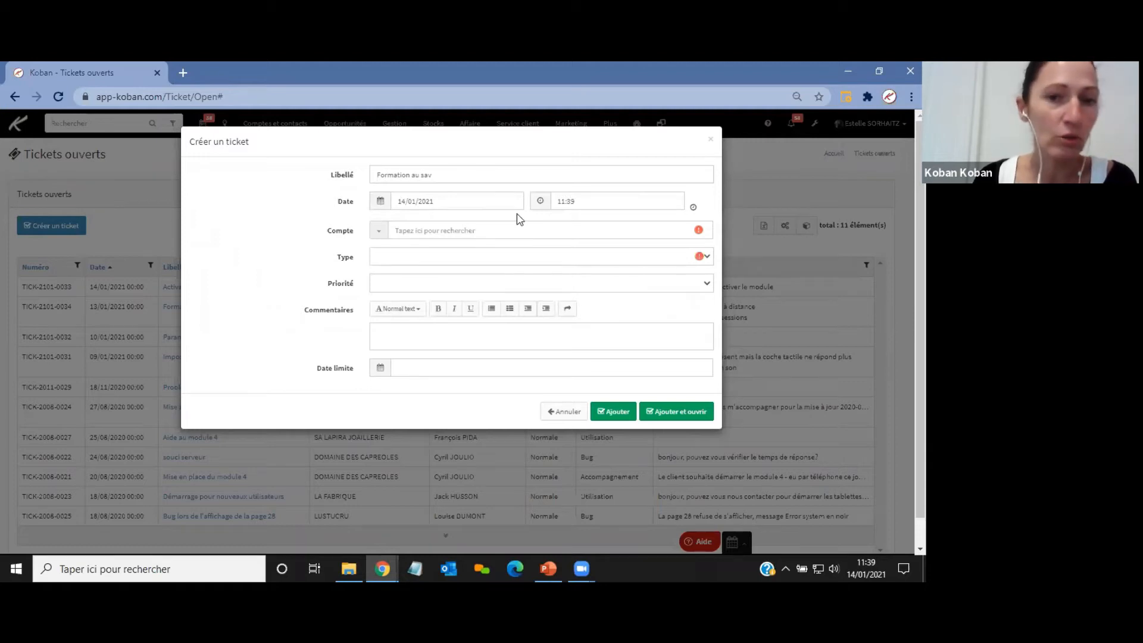
{"action": "left_click", "coordinate": [473, 230]}
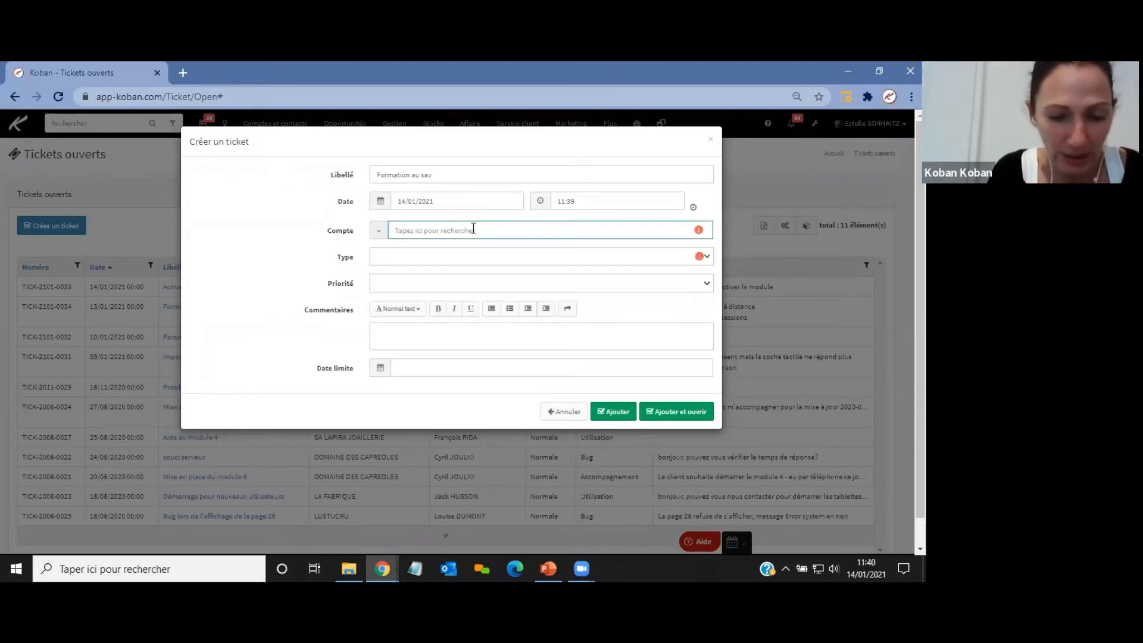
{"action": "type", "text": "brian"}
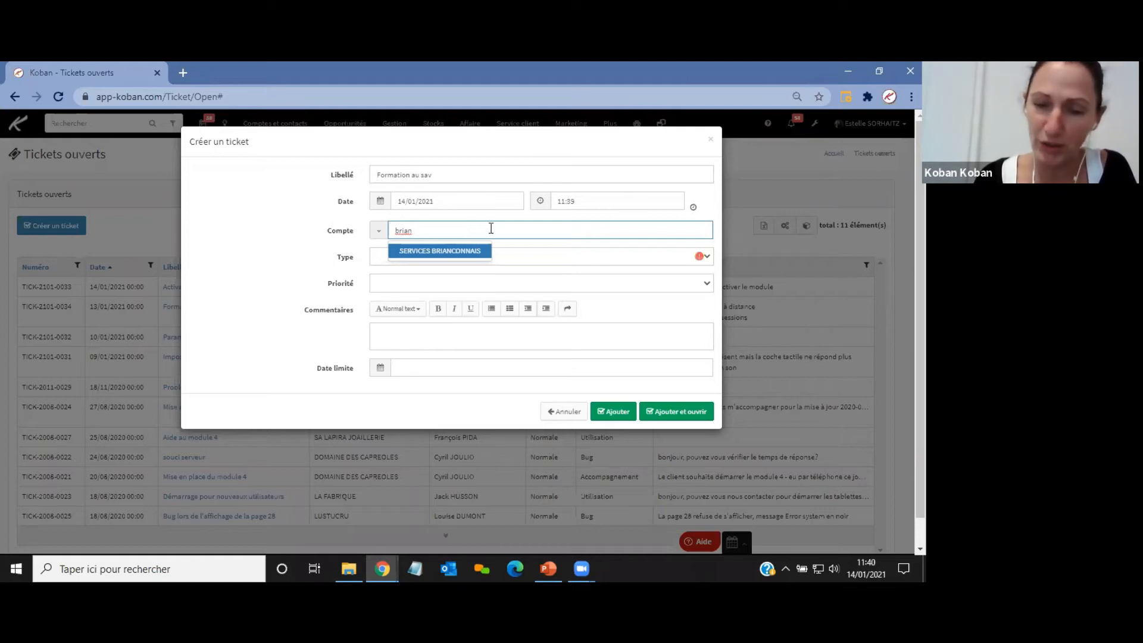
{"action": "left_click", "coordinate": [456, 255]}
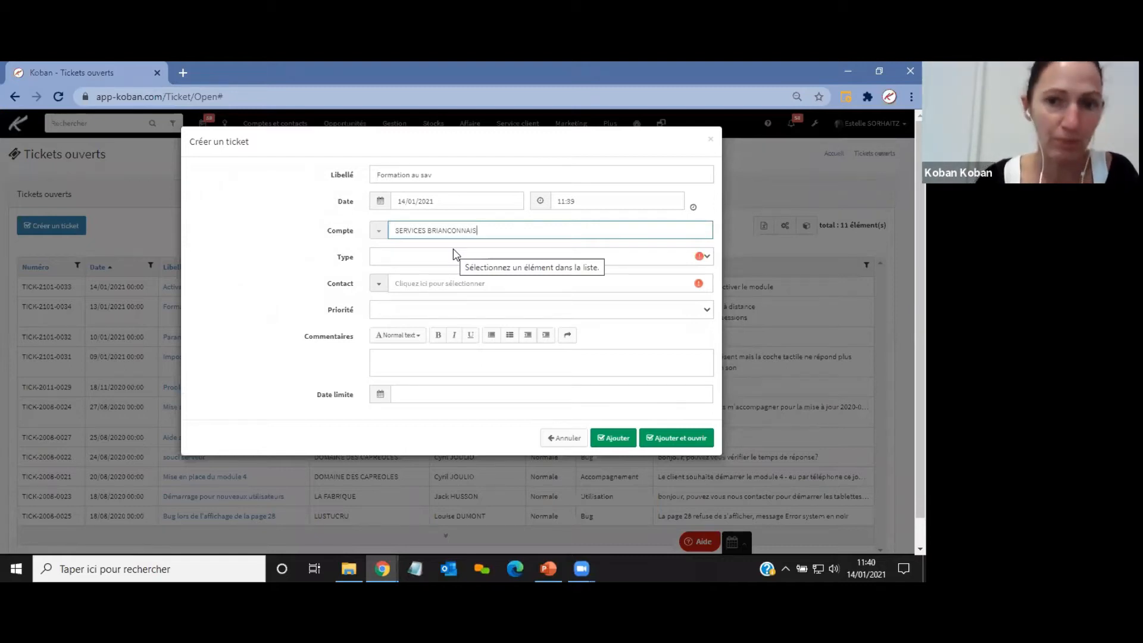
Set the ticket type to Accompagnement and select the account's first listed contact.
{"action": "left_click", "coordinate": [434, 258]}
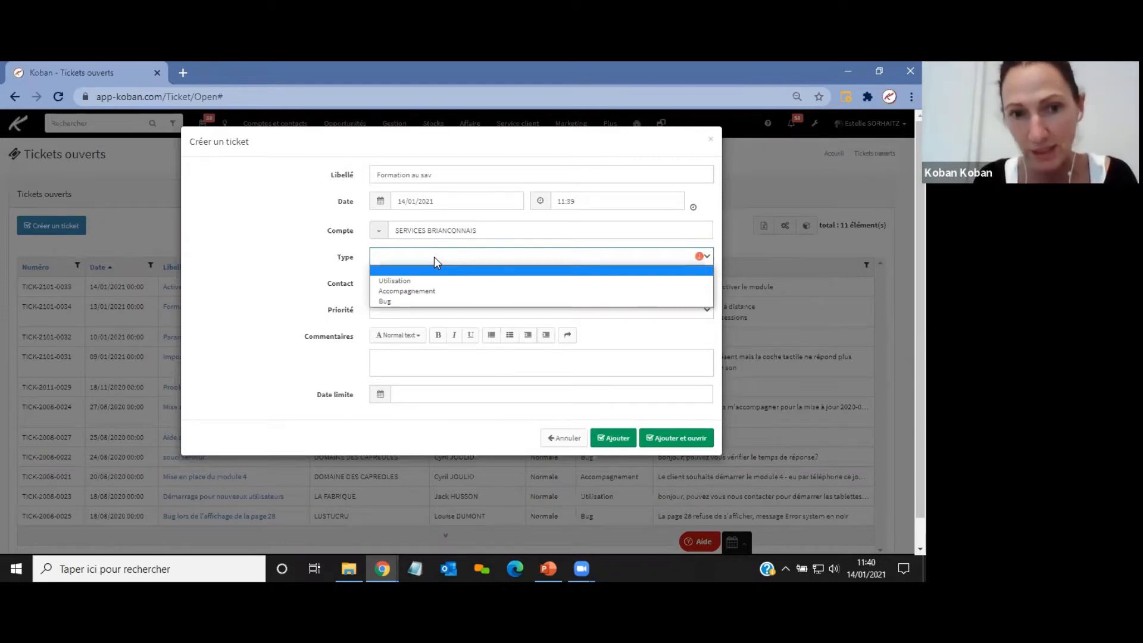
{"action": "left_click", "coordinate": [408, 291]}
{"action": "left_click", "coordinate": [419, 284]}
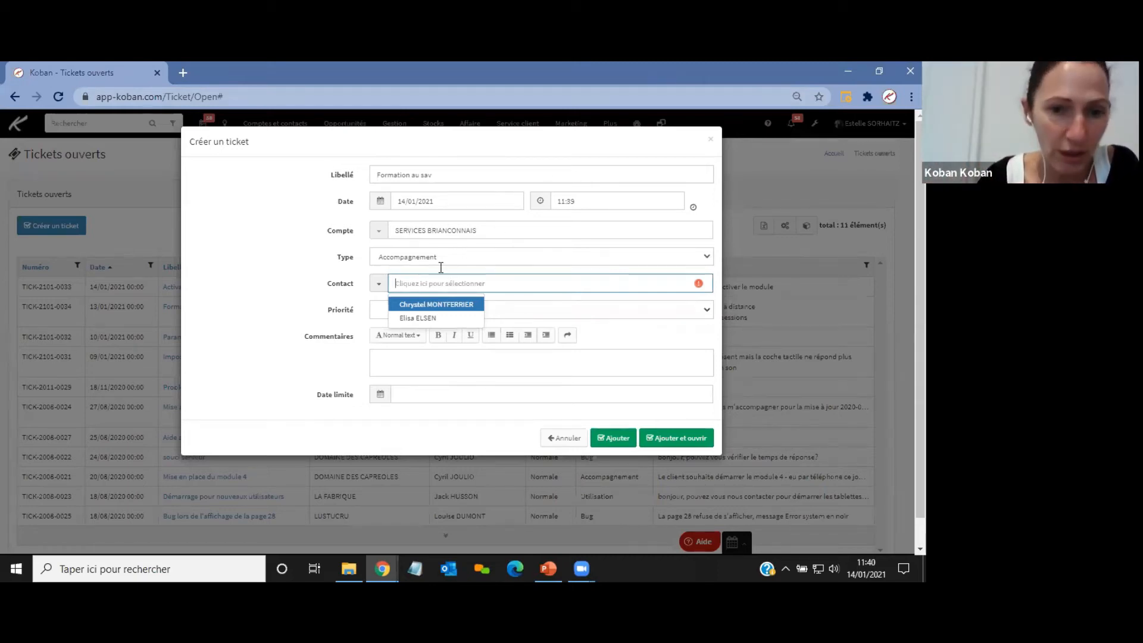
{"action": "left_click", "coordinate": [426, 305]}
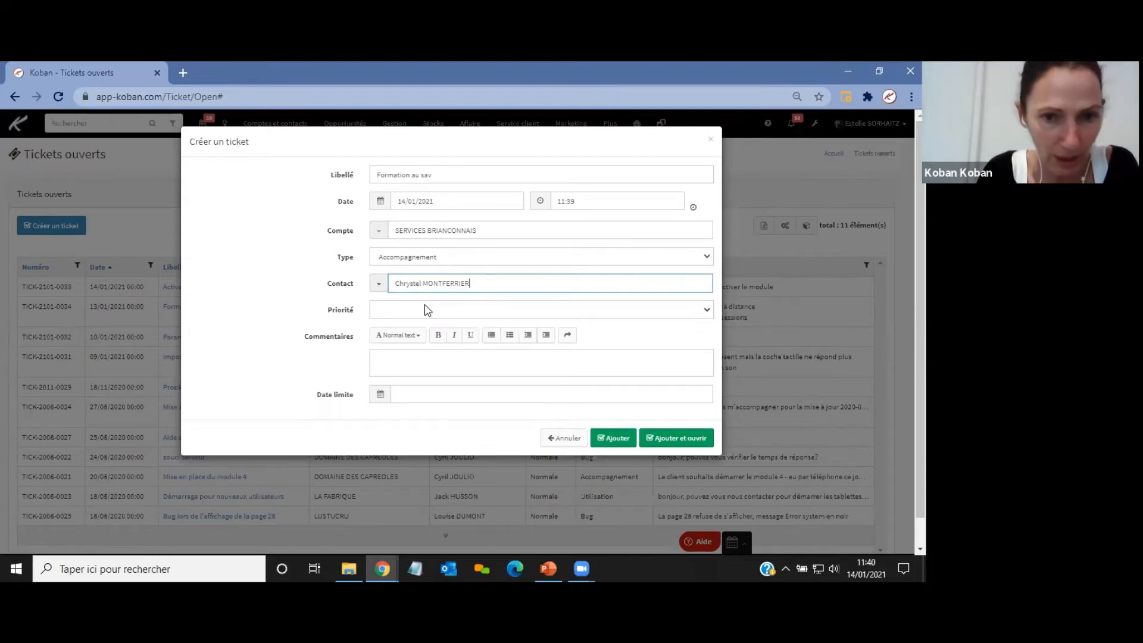
Set the priority to Basse and enter three lines of placeholder text in the comments.
{"action": "left_click", "coordinate": [446, 312]}
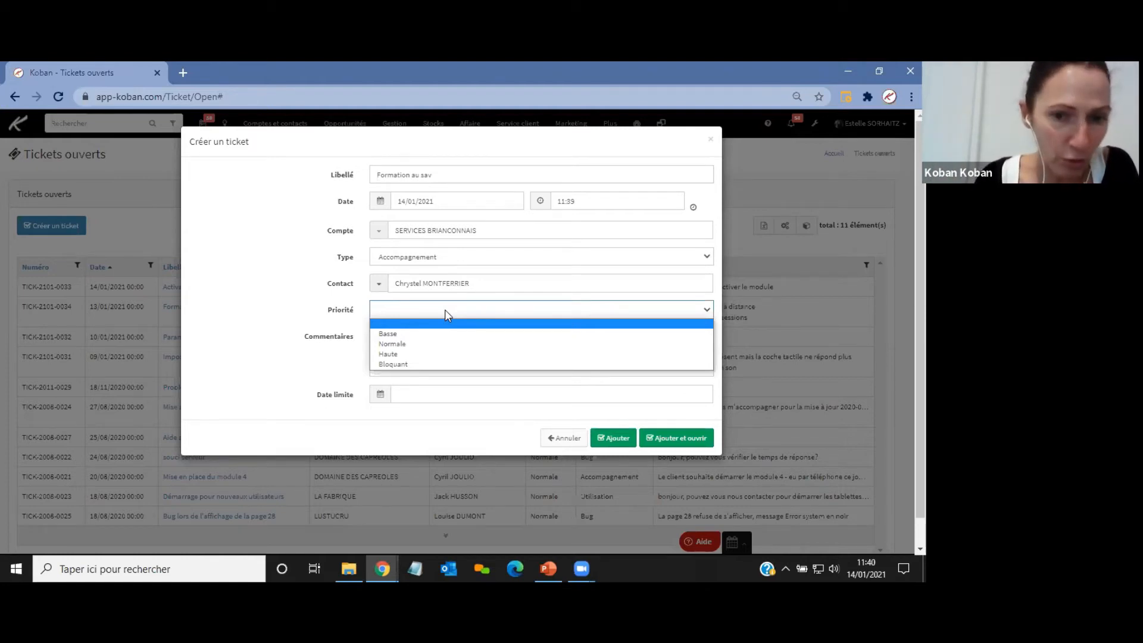
{"action": "left_click", "coordinate": [401, 334]}
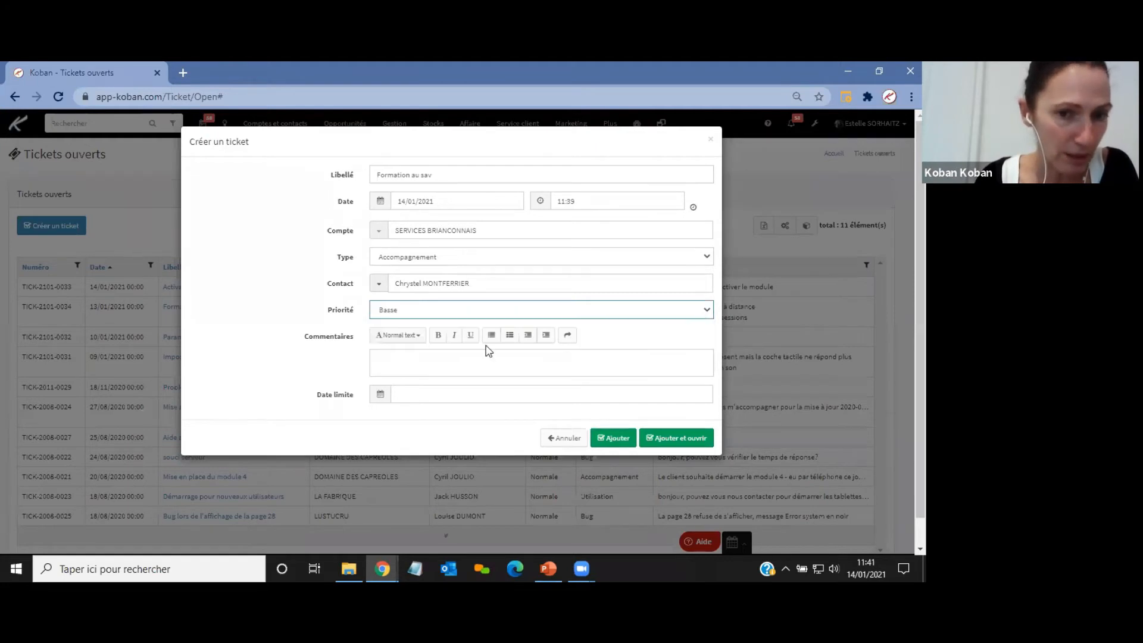
{"action": "left_click", "coordinate": [435, 360]}
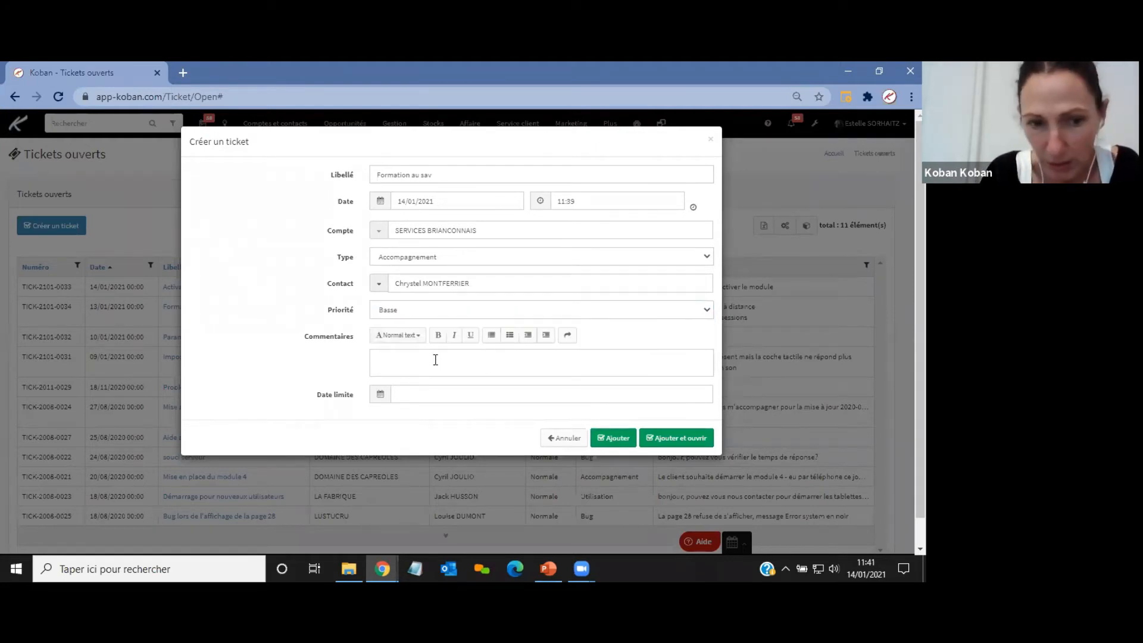
{"action": "type", "text": "bfjkbfjbef"}
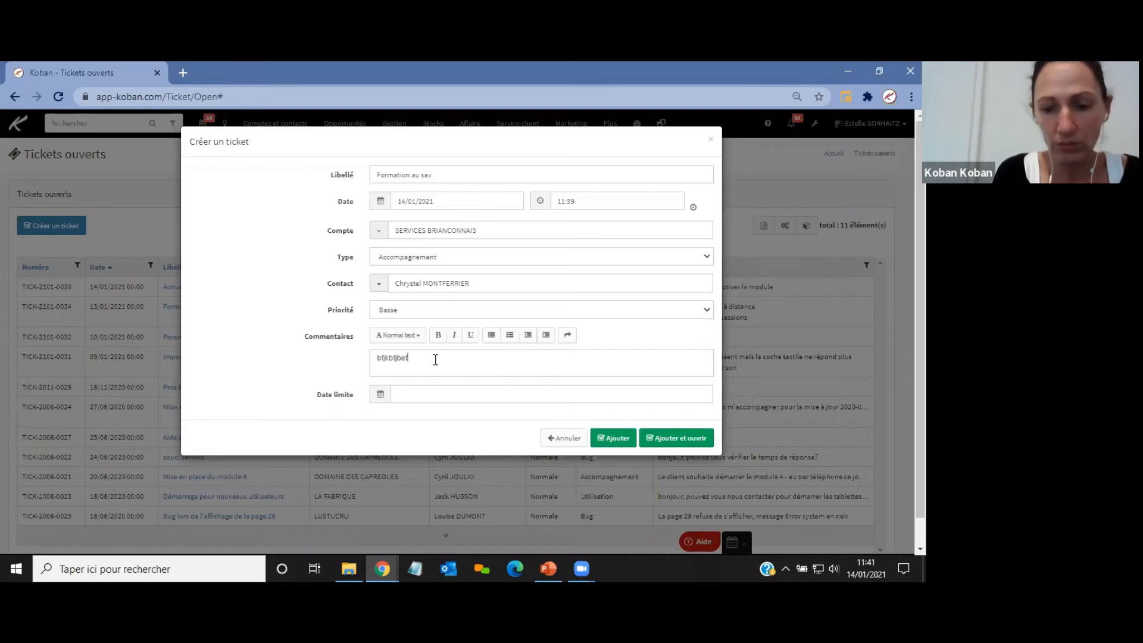
{"action": "key", "text": "Return"}
{"action": "type", "text": "gkdrjgklerjgkdjg"}
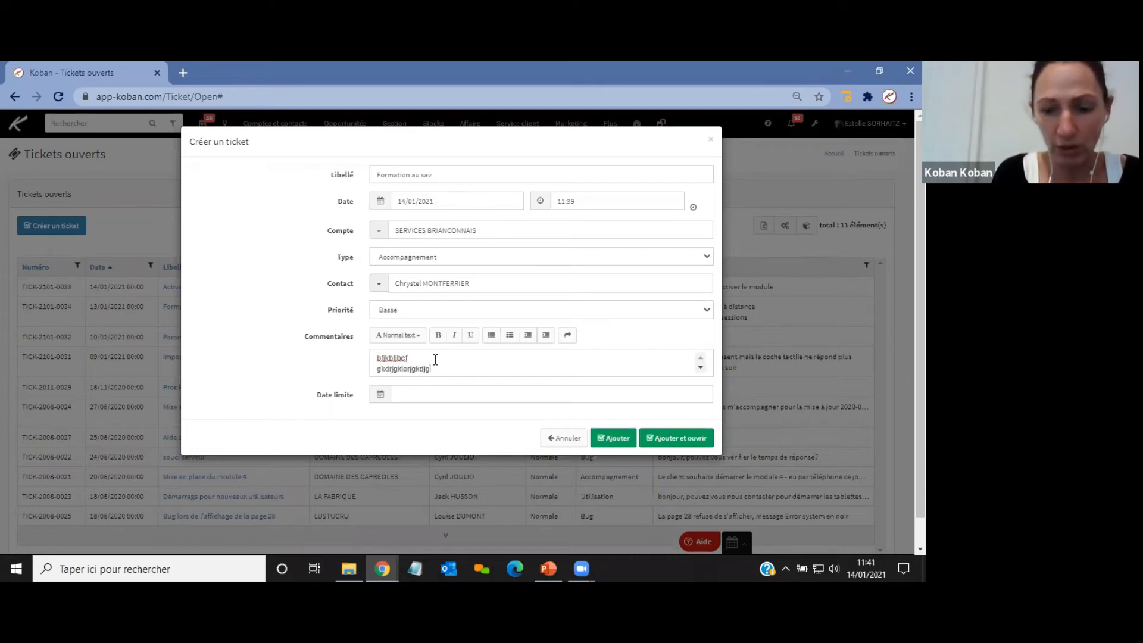
{"action": "key", "text": "Return"}
{"action": "type", "text": "kjgkirgrgelgrlmkgmlerk"}
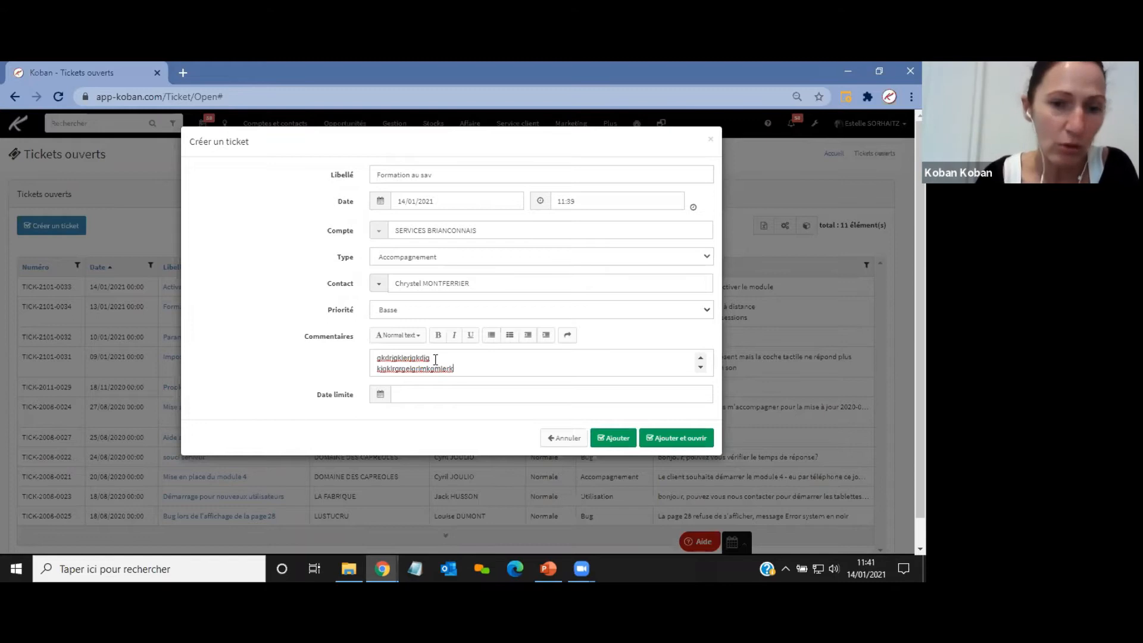
Set the deadline to 18/01/2021, save the ticket with Ajouter et ouvrir, and reload the tickets list.
{"action": "left_click", "coordinate": [418, 394]}
{"action": "type", "text": "18/01/2021"}
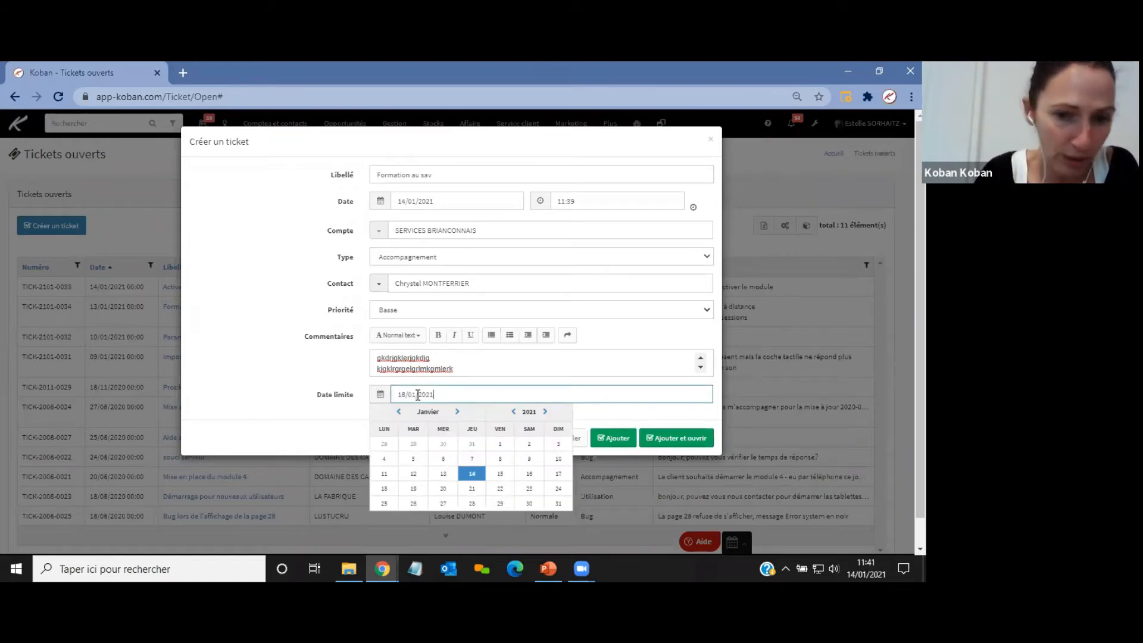
{"action": "left_click", "coordinate": [273, 367]}
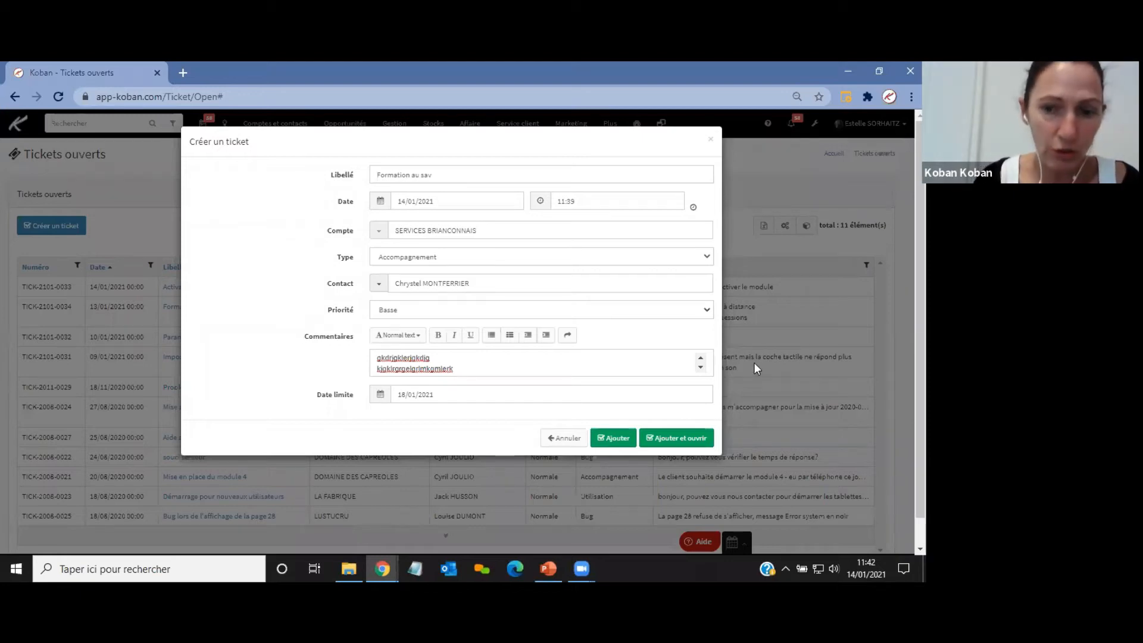
{"action": "left_click", "coordinate": [676, 438]}
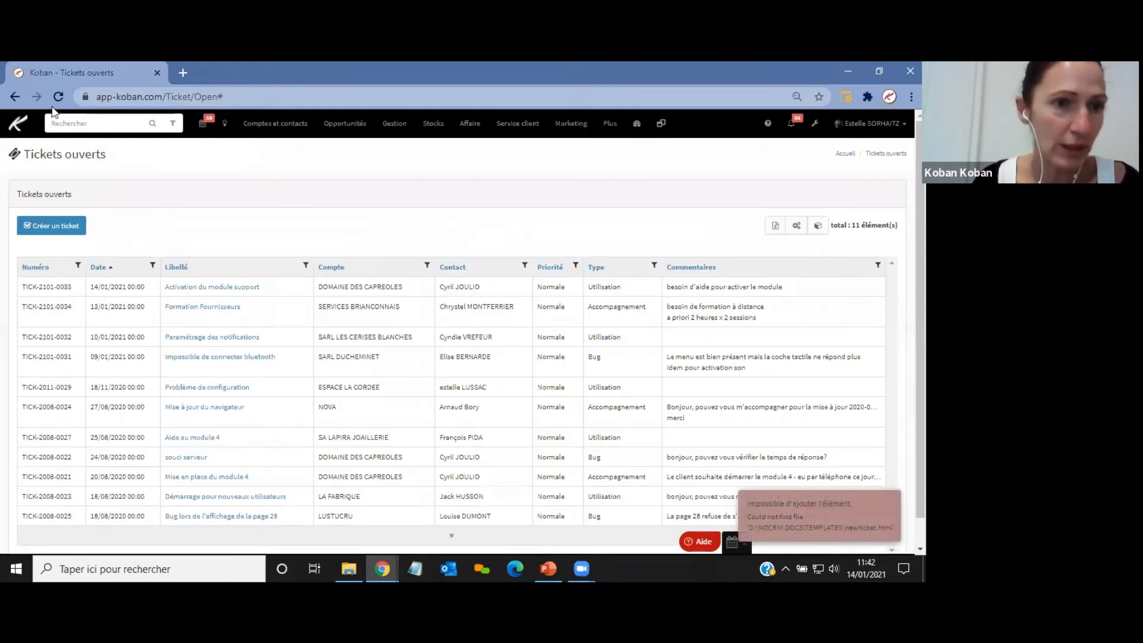
{"action": "left_click", "coordinate": [57, 97]}
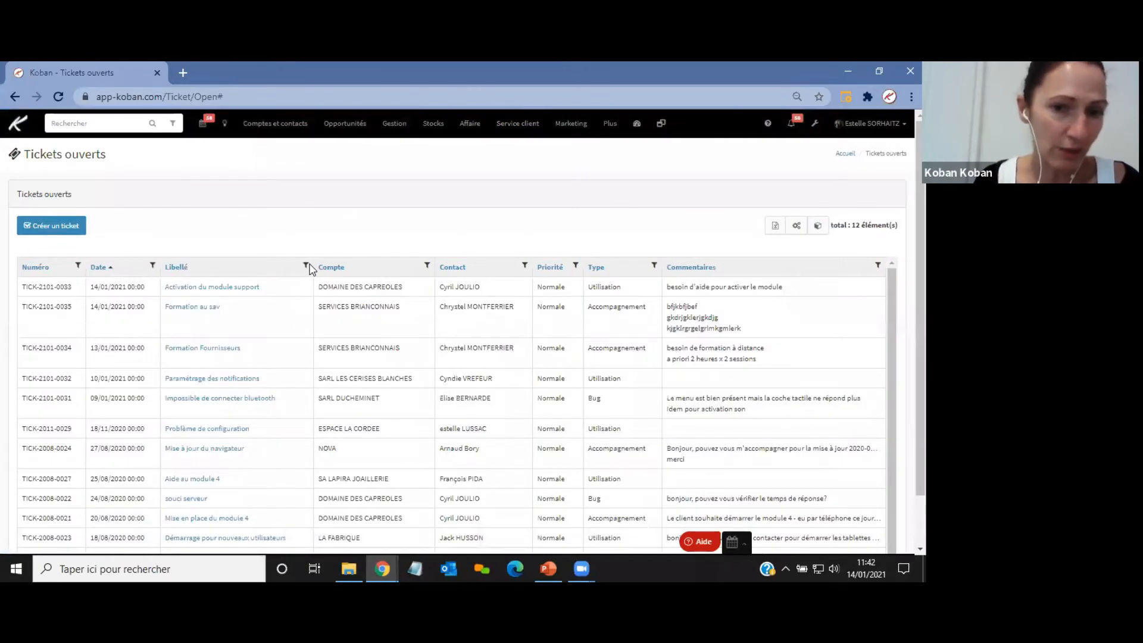
Open the new Formation au sav ticket from the open tickets list.
{"action": "scroll", "coordinate": [411, 300], "scroll_direction": "down", "scroll_amount": 1}
{"action": "scroll", "coordinate": [449, 325], "scroll_direction": "down", "scroll_amount": 2}
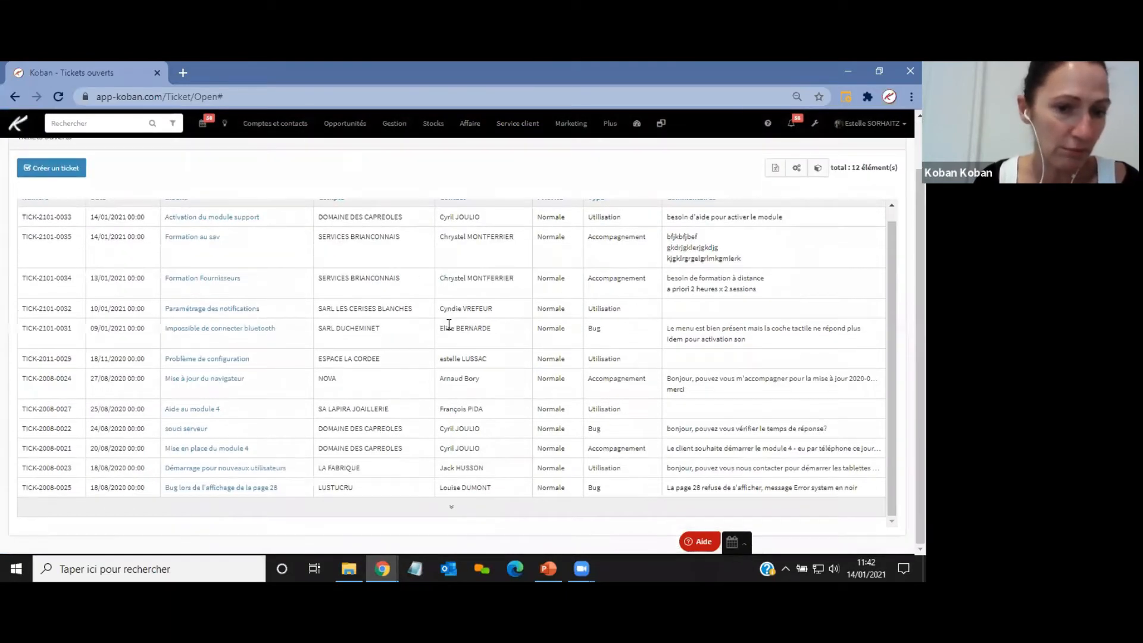
{"action": "scroll", "coordinate": [448, 326], "scroll_direction": "up", "scroll_amount": 1}
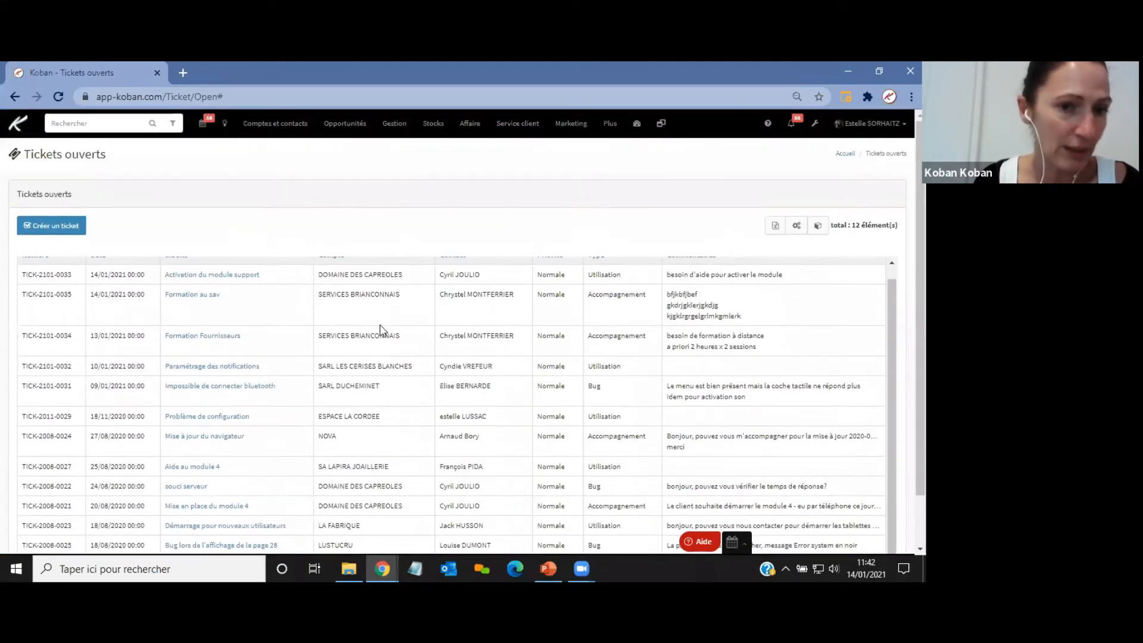
{"action": "left_click", "coordinate": [191, 295]}
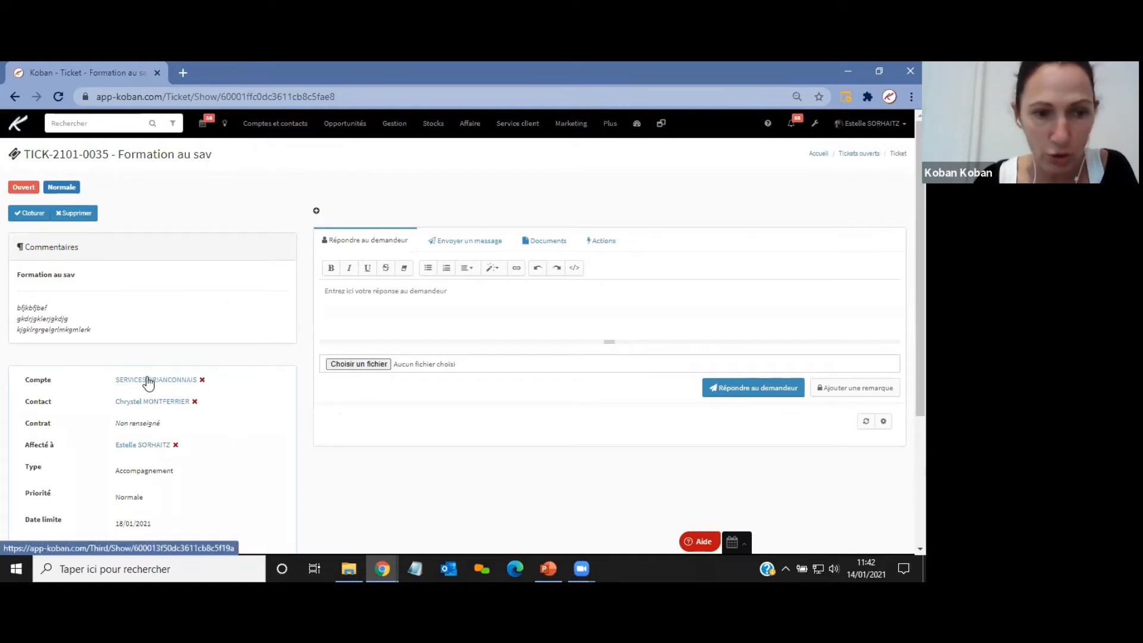
Open the ticket's SERVICES BRIANCONNAIS account and view its Tickets en cours widget.
{"action": "left_click", "coordinate": [137, 379]}
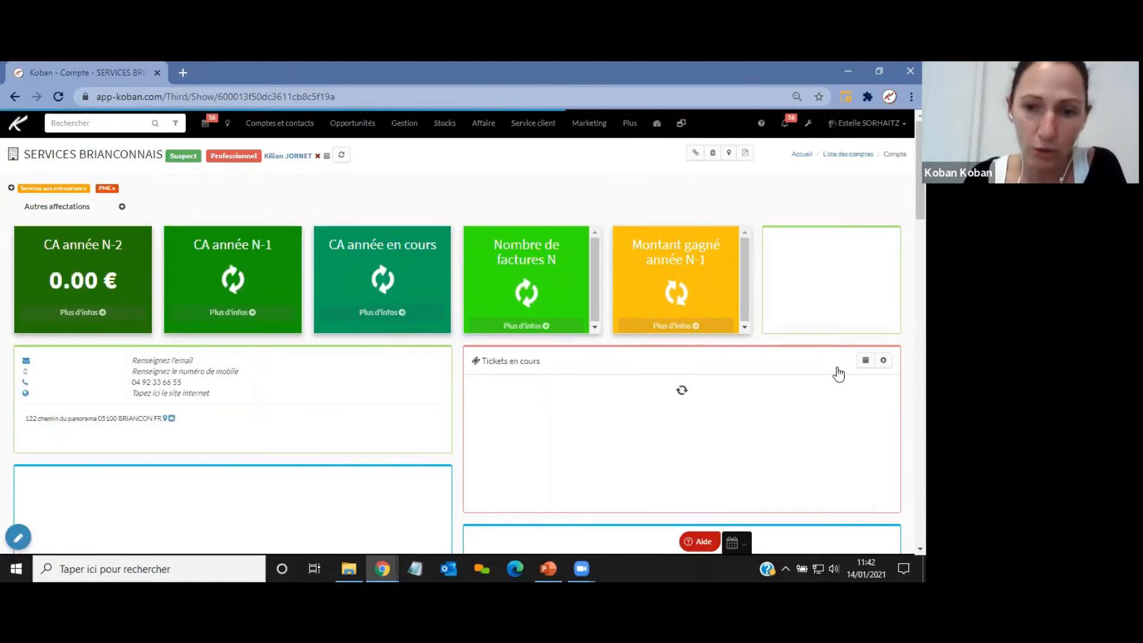
{"action": "scroll", "coordinate": [811, 363], "scroll_direction": "down", "scroll_amount": 2}
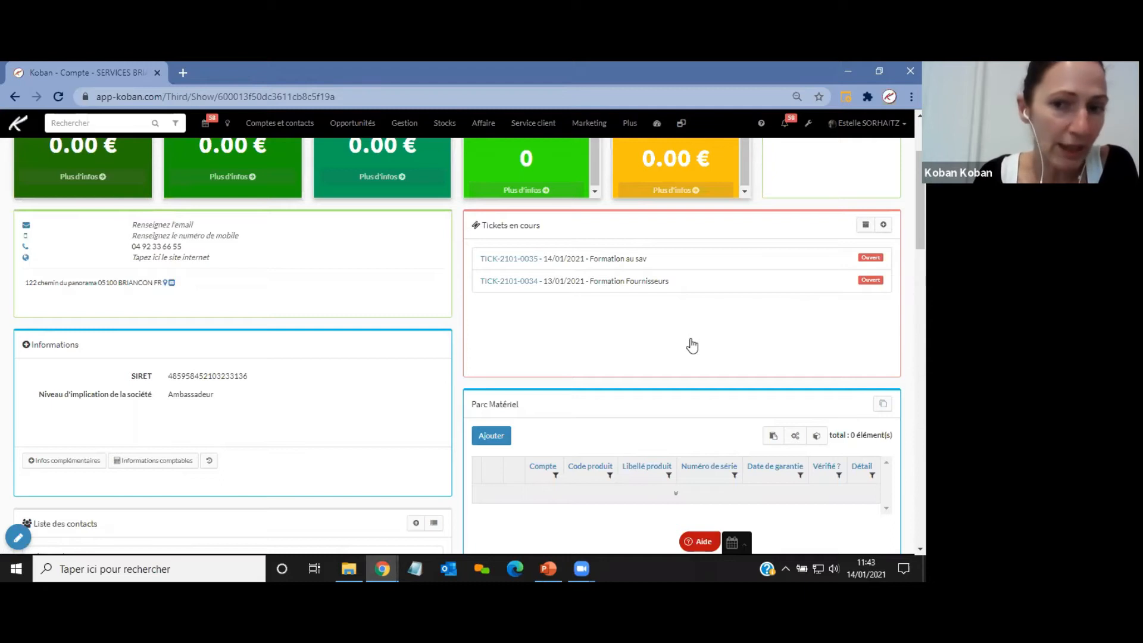
Open the Formation au sav ticket from the account's widget and briefly open, then close, its comments editor without changes.
{"action": "left_click", "coordinate": [503, 262]}
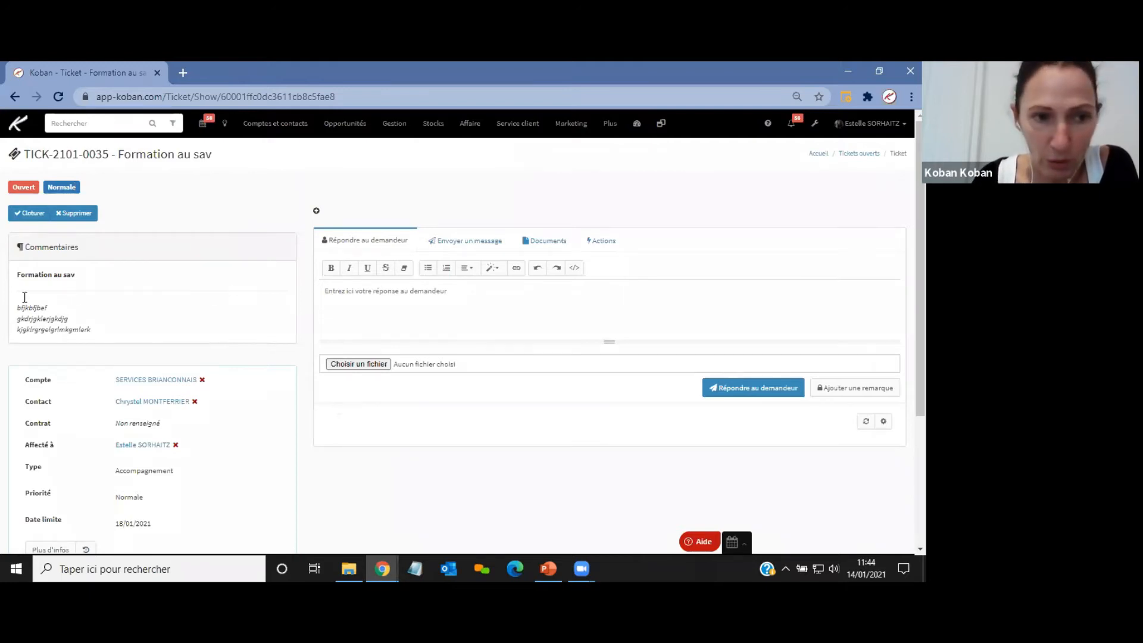
{"action": "left_click", "coordinate": [44, 324]}
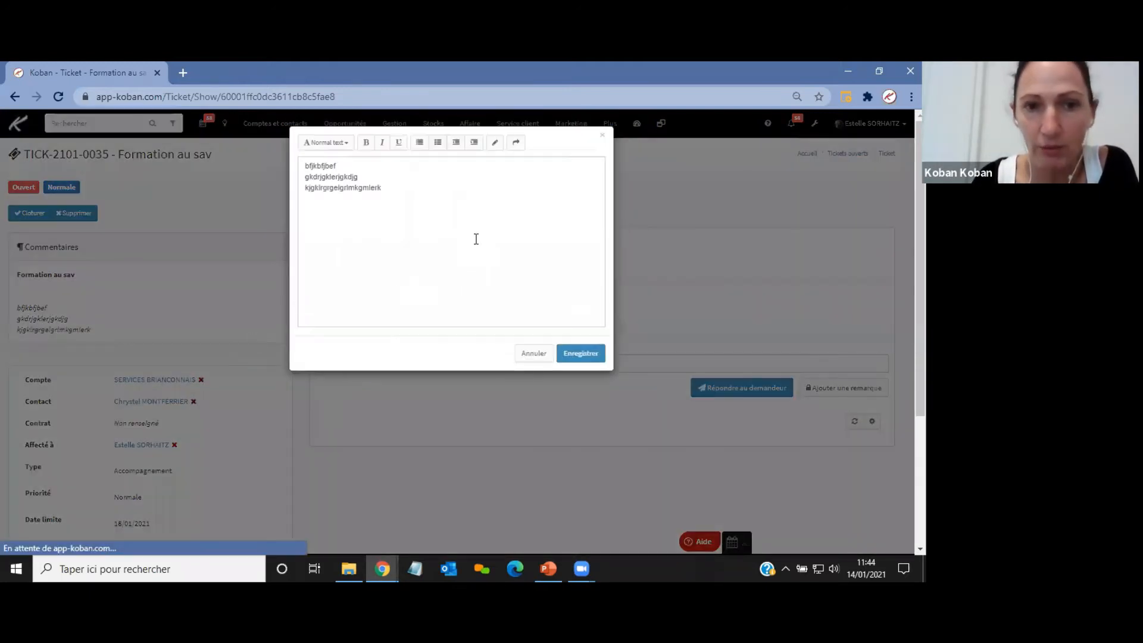
{"action": "key", "text": "ctrl+a"}
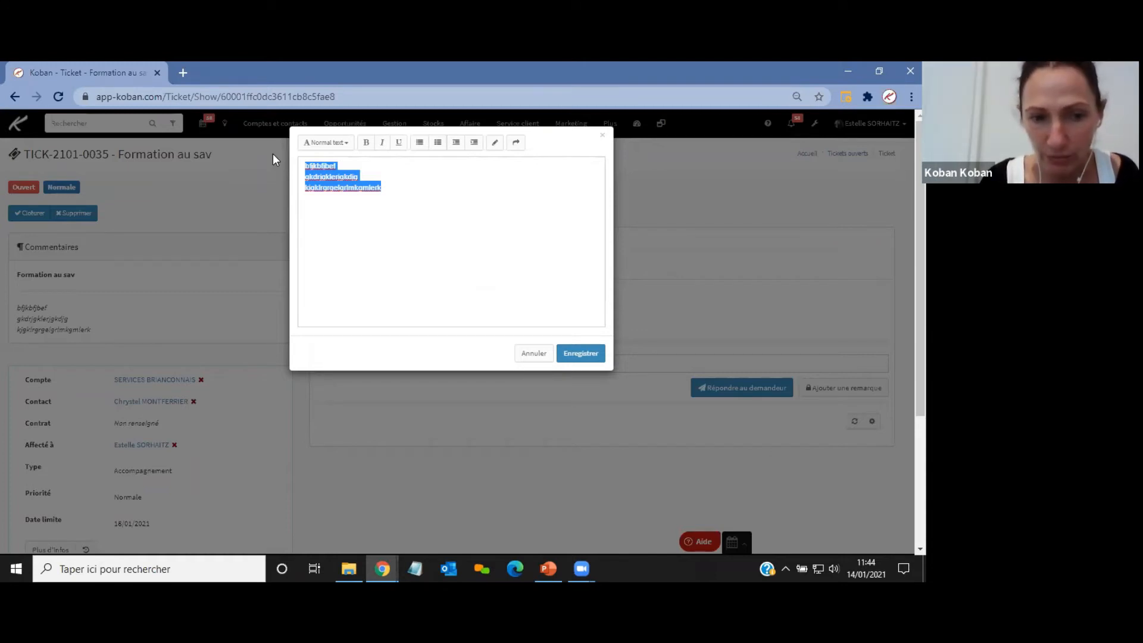
{"action": "left_click", "coordinate": [602, 138]}
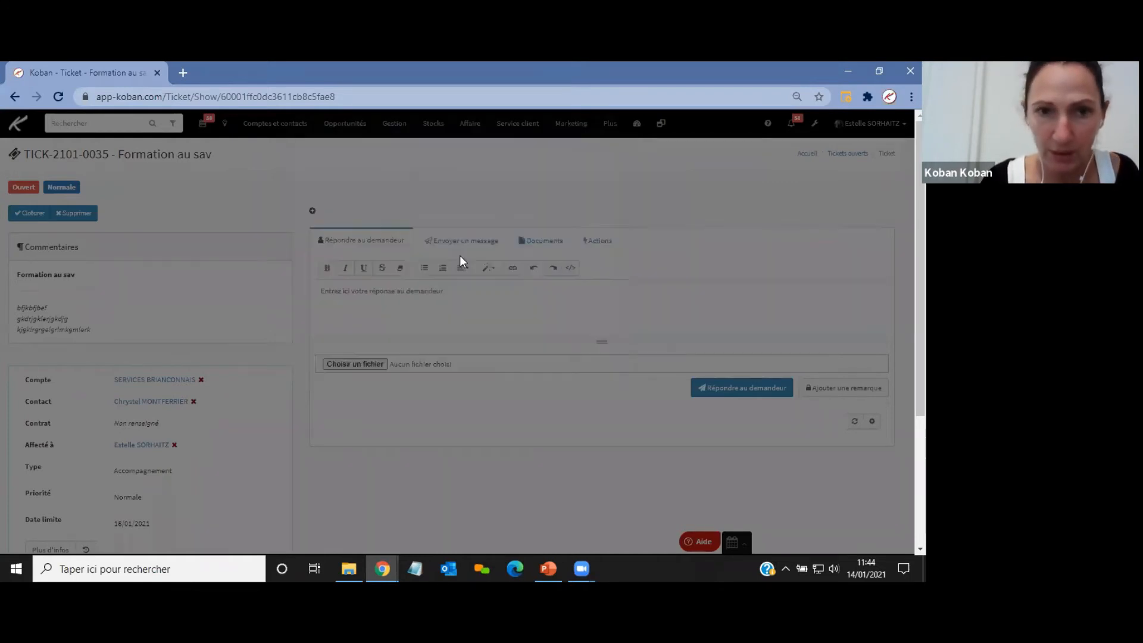
Change the ticket's type to Utilisation.
{"action": "scroll", "coordinate": [292, 298], "scroll_direction": "down", "scroll_amount": 3}
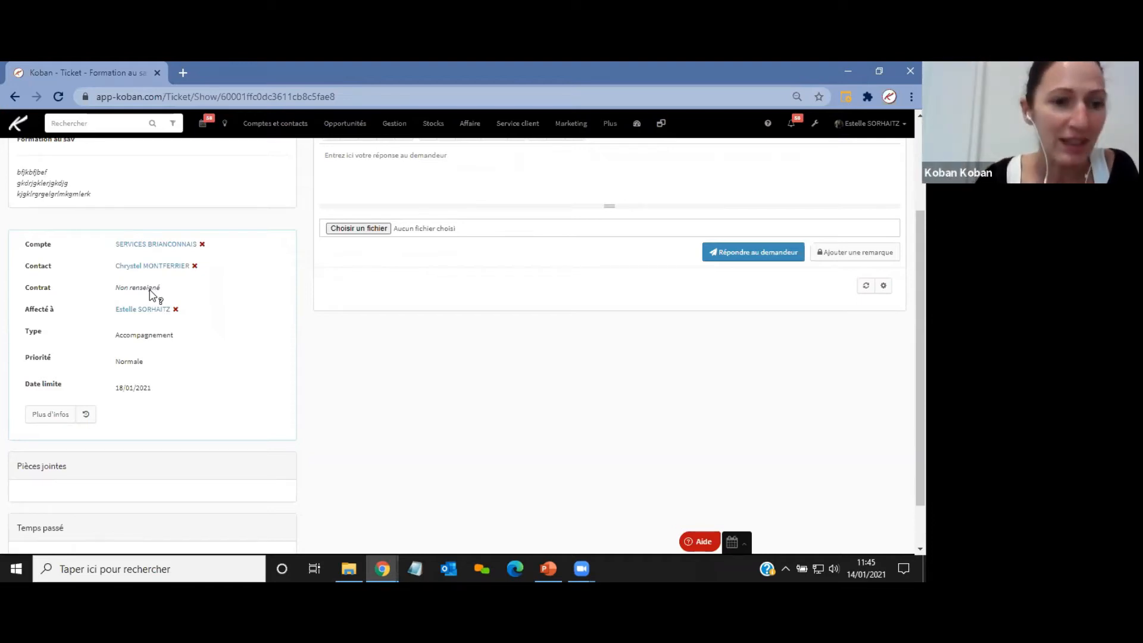
{"action": "left_click", "coordinate": [143, 335]}
{"action": "left_click", "coordinate": [166, 338]}
{"action": "left_click", "coordinate": [166, 339]}
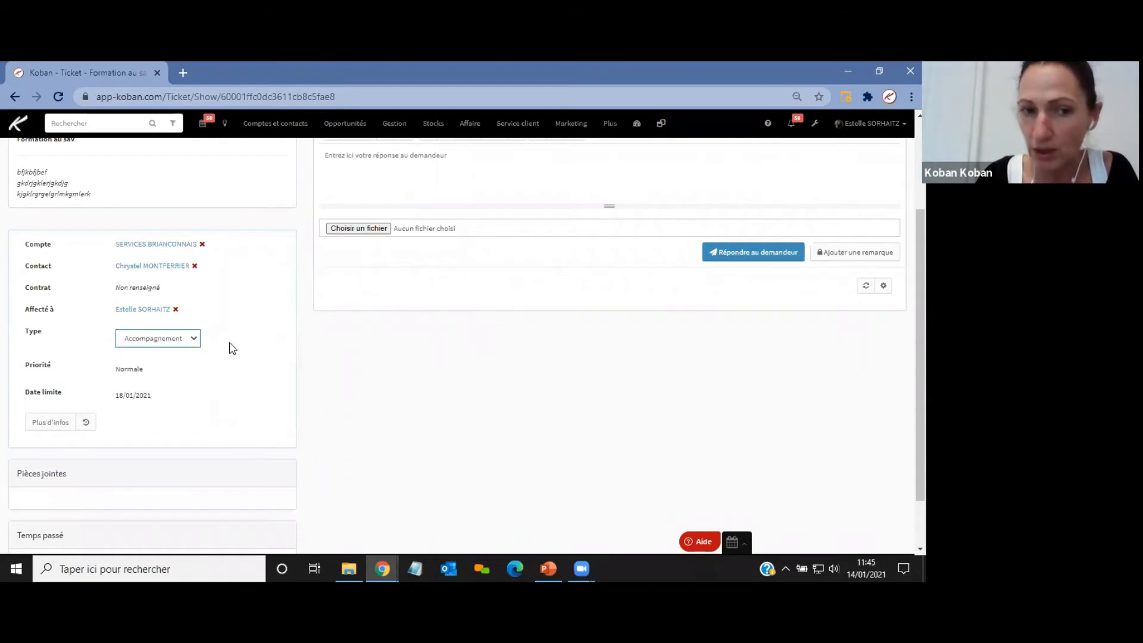
{"action": "left_click", "coordinate": [239, 344]}
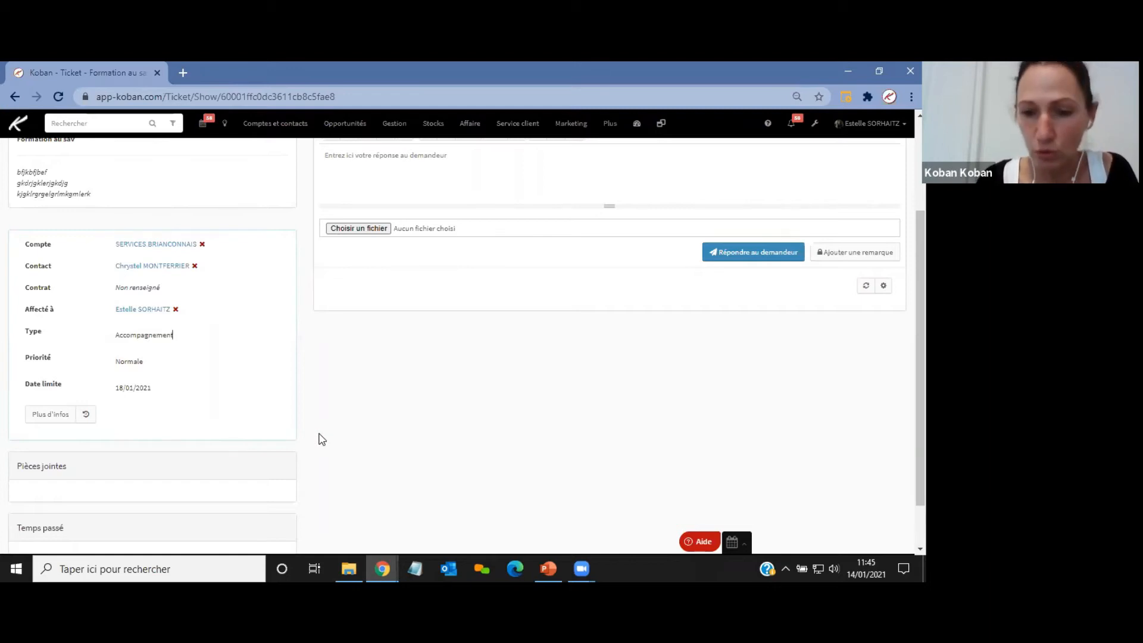
{"action": "left_click", "coordinate": [185, 343]}
{"action": "left_click", "coordinate": [185, 344]}
{"action": "left_click", "coordinate": [156, 363]}
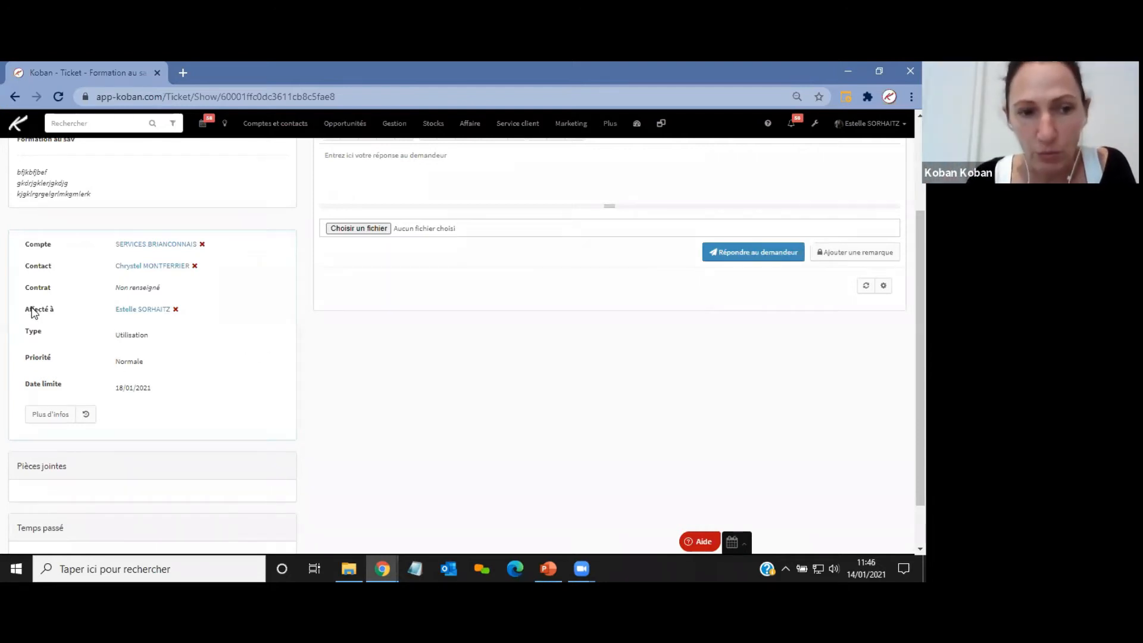
Remove the current assignee and reassign the ticket to another team member.
{"action": "left_click", "coordinate": [175, 310]}
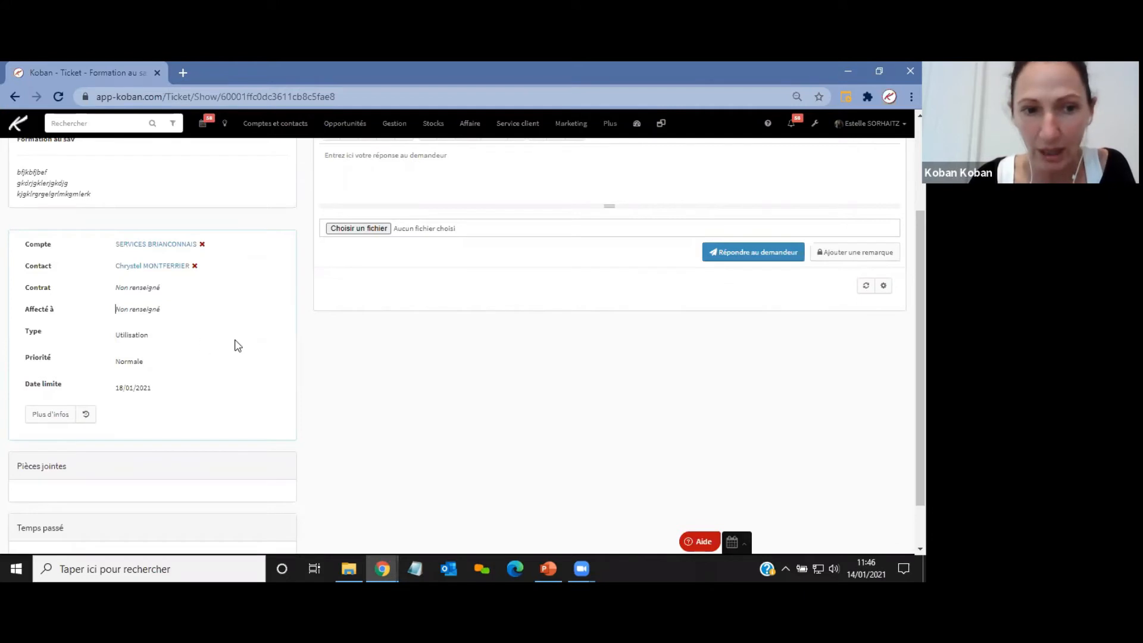
{"action": "left_click", "coordinate": [138, 311]}
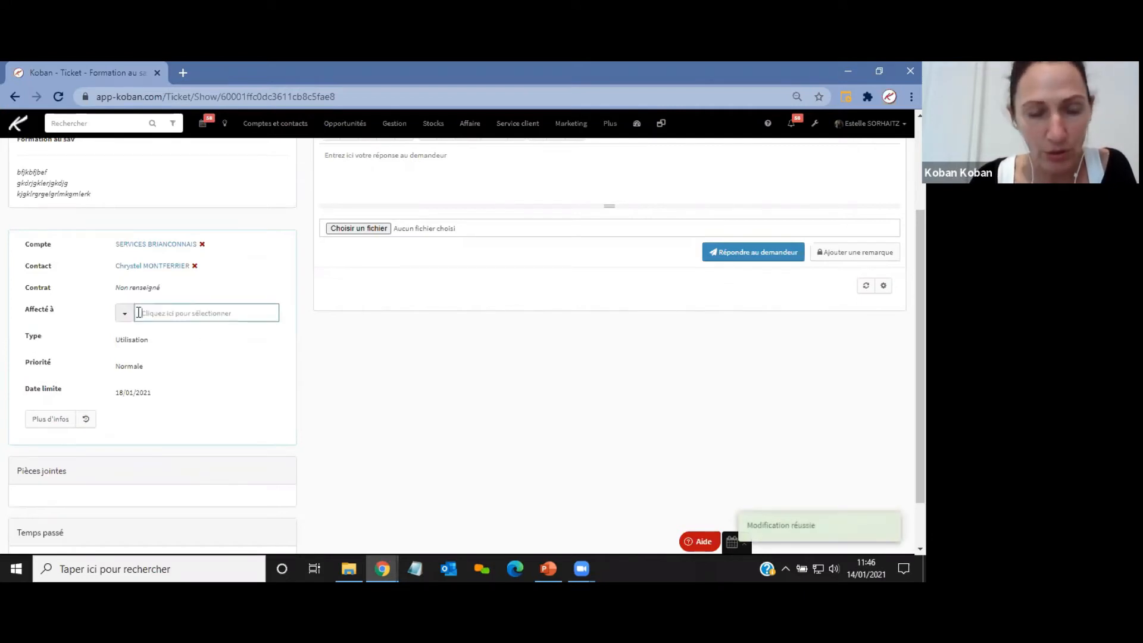
{"action": "left_click", "coordinate": [171, 313]}
{"action": "left_click", "coordinate": [170, 403]}
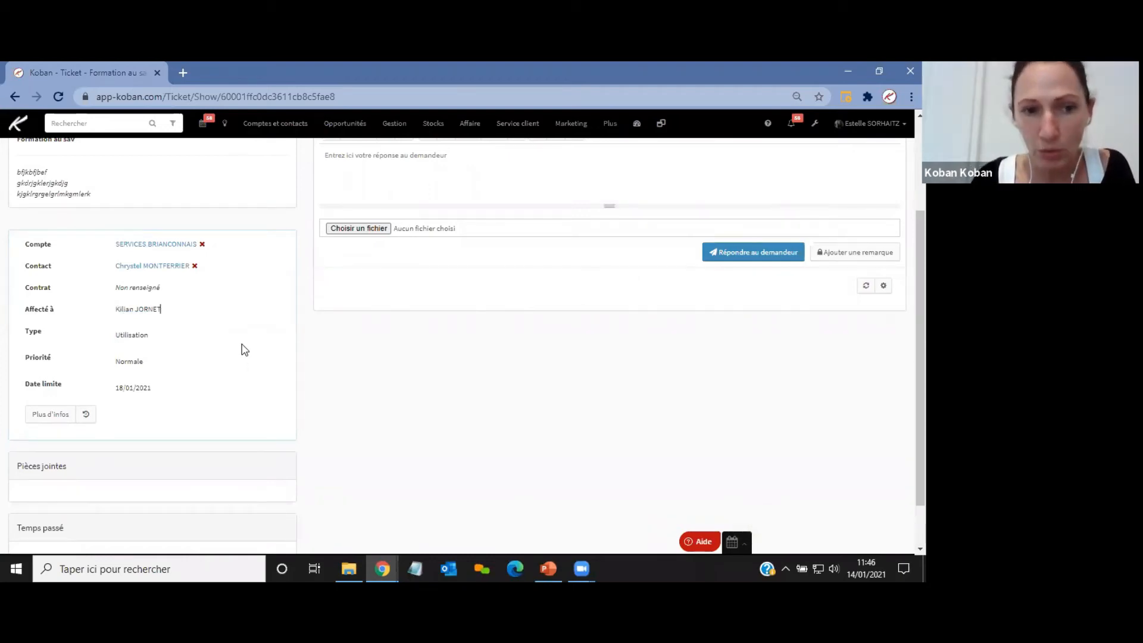
Send the newly assigned team member an internal message saying "salut pour info ticket à traiter !".
{"action": "scroll", "coordinate": [238, 352], "scroll_direction": "up", "scroll_amount": 1}
{"action": "scroll", "coordinate": [238, 352], "scroll_direction": "up", "scroll_amount": 1}
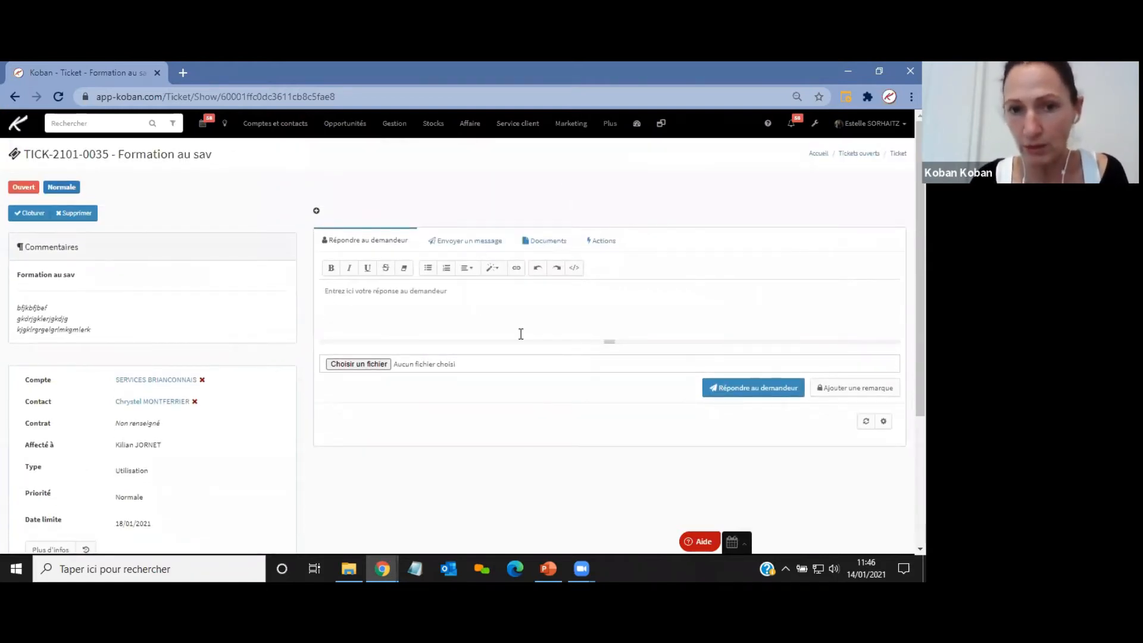
{"action": "left_click", "coordinate": [477, 244]}
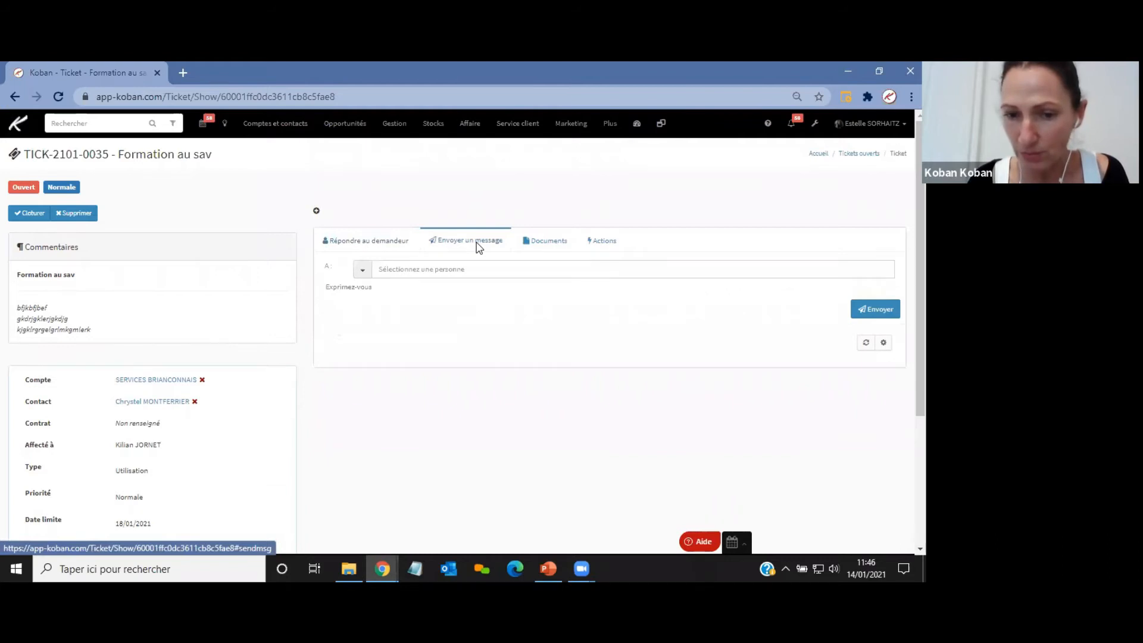
{"action": "left_click", "coordinate": [442, 271]}
{"action": "type", "text": "ki"}
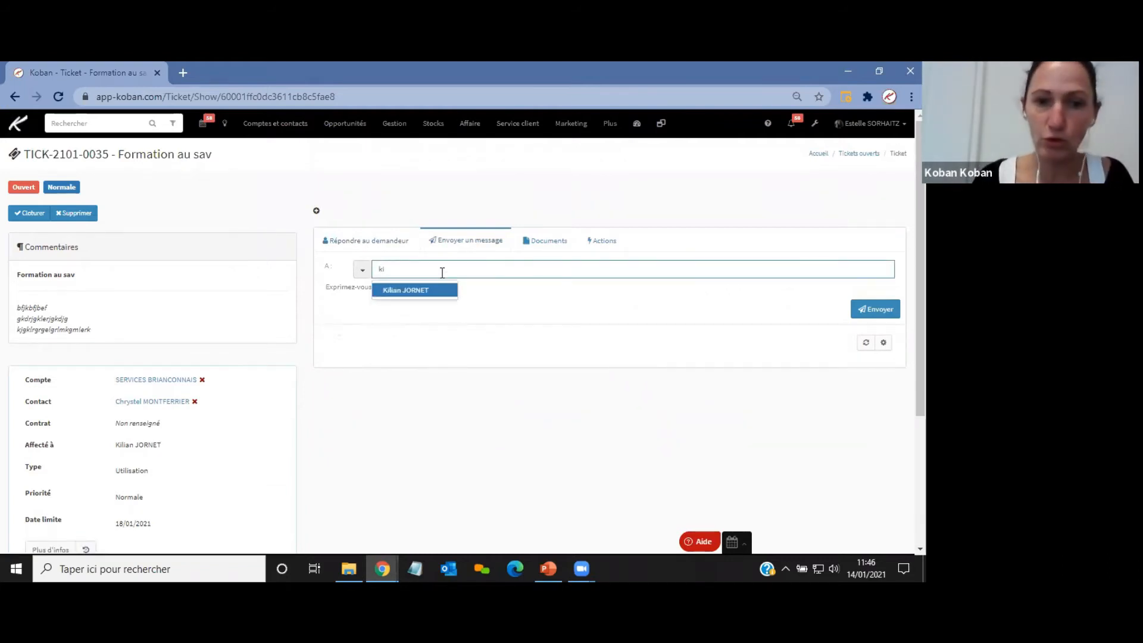
{"action": "left_click", "coordinate": [426, 290]}
{"action": "left_click", "coordinate": [399, 294]}
{"action": "type", "text": "s"}
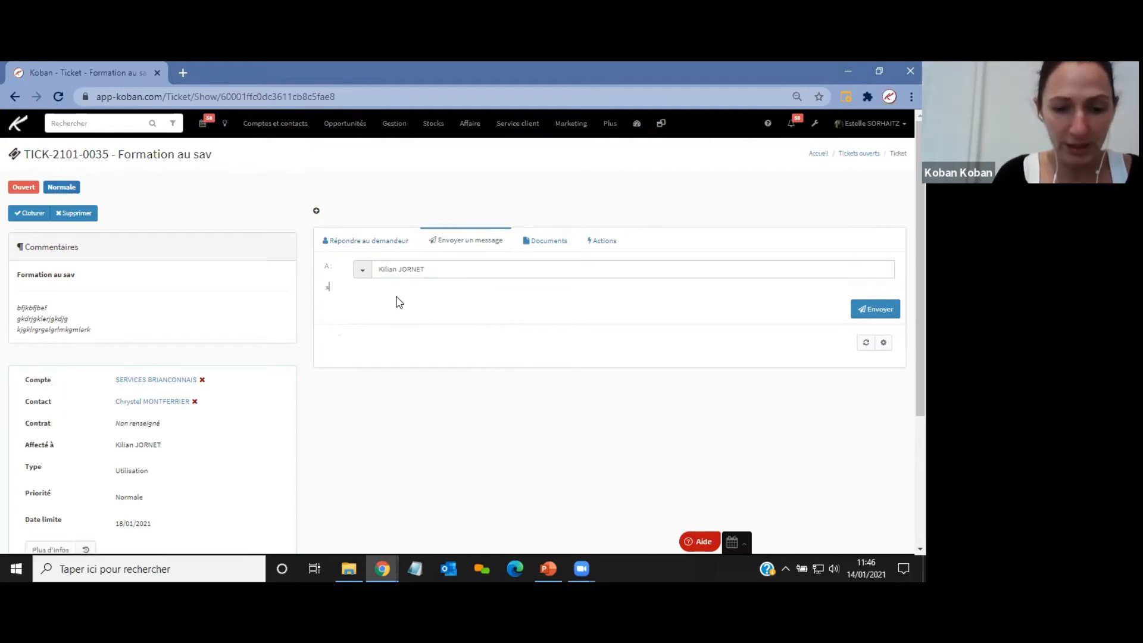
{"action": "type", "text": "alut pour in"}
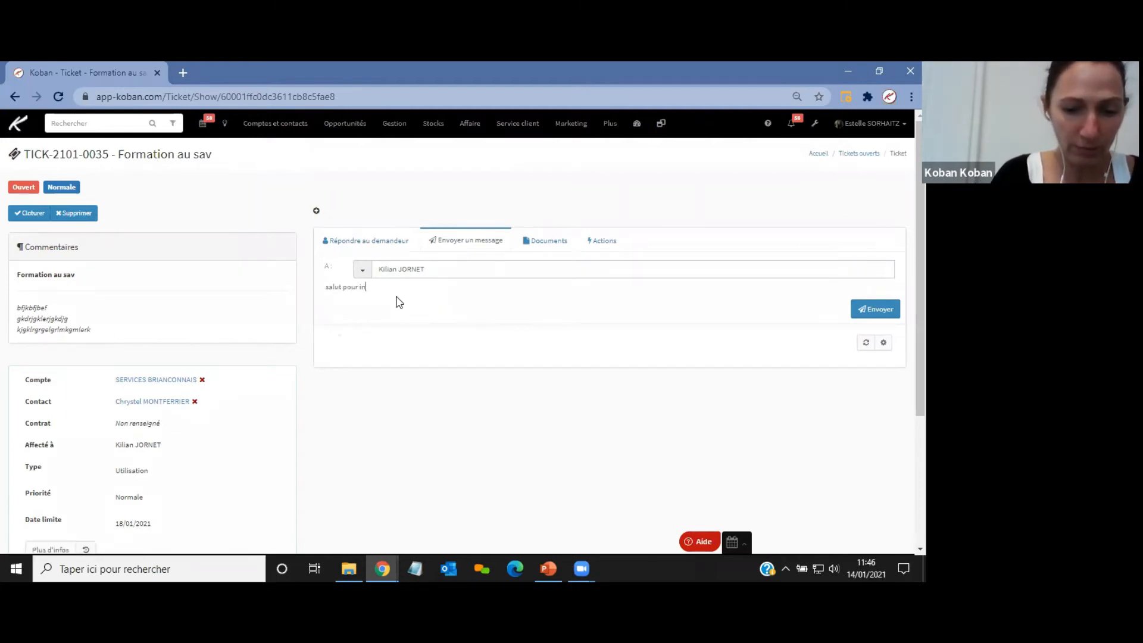
{"action": "type", "text": "fo ticket"}
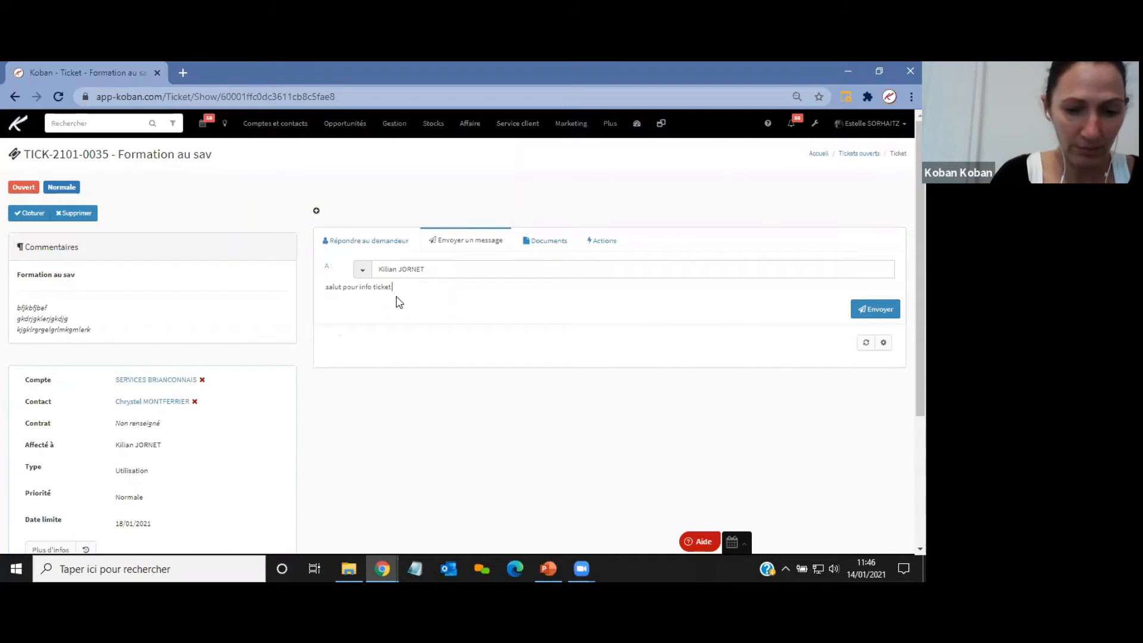
{"action": "type", "text": " à traiter !"}
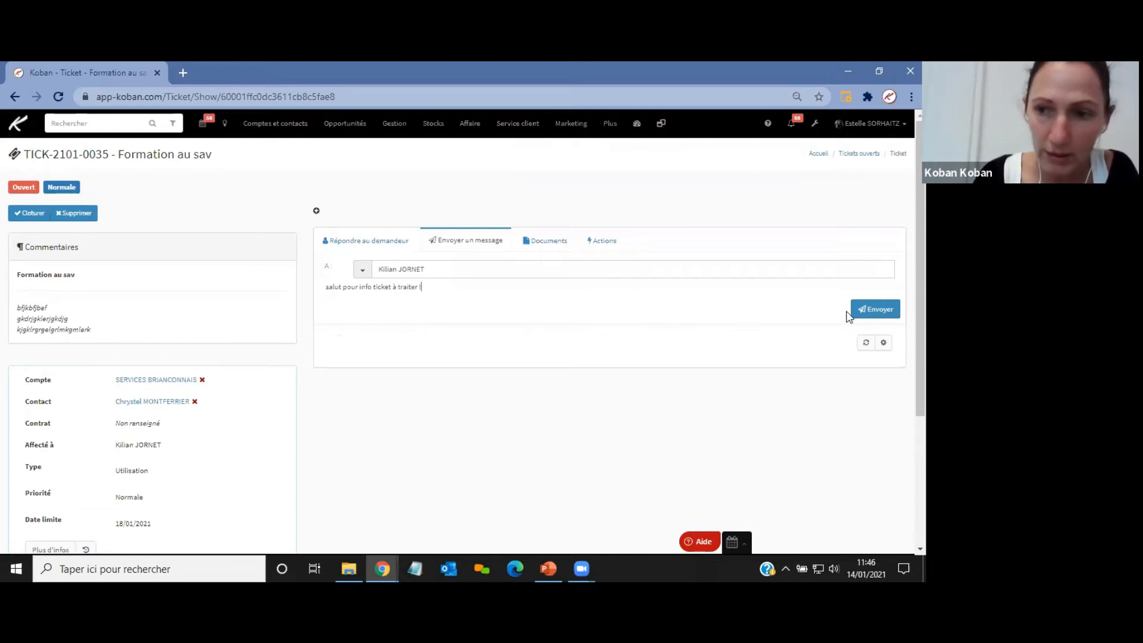
{"action": "left_click", "coordinate": [872, 311]}
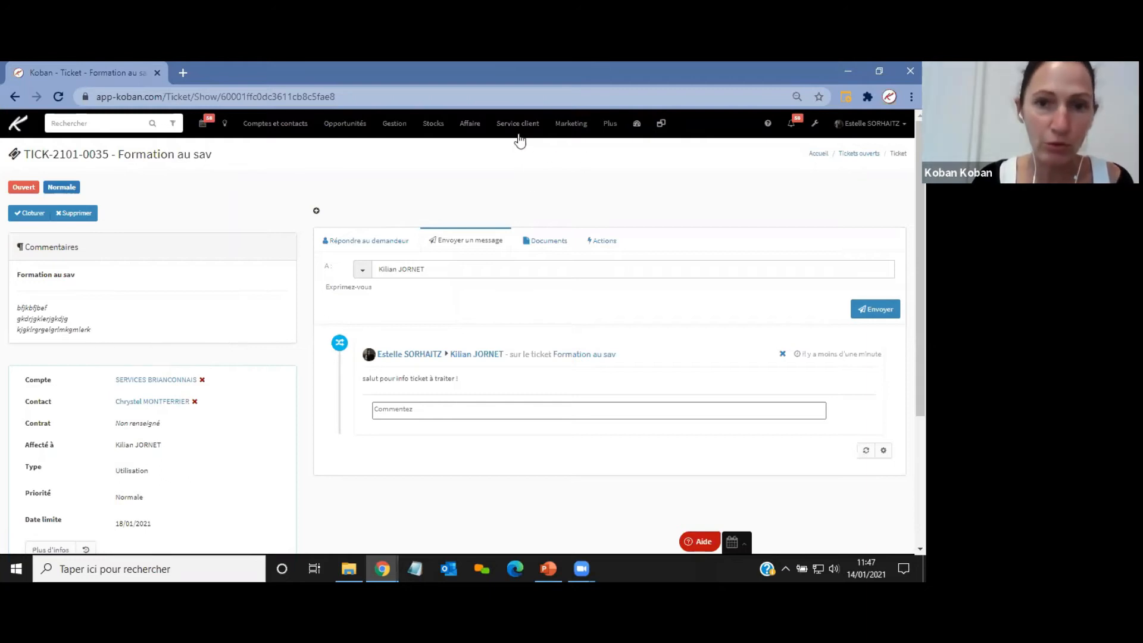
Change the ticket's status to En cours.
{"action": "mouse_move", "coordinate": [511, 127]}
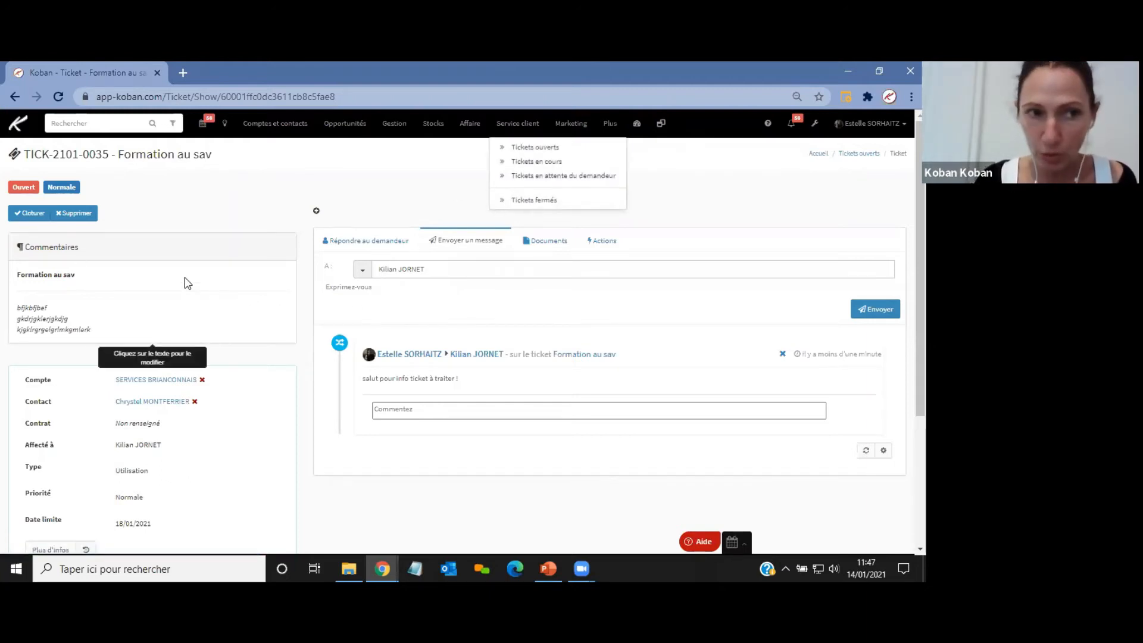
{"action": "left_click", "coordinate": [28, 187]}
{"action": "left_click", "coordinate": [48, 189]}
{"action": "left_click", "coordinate": [48, 231]}
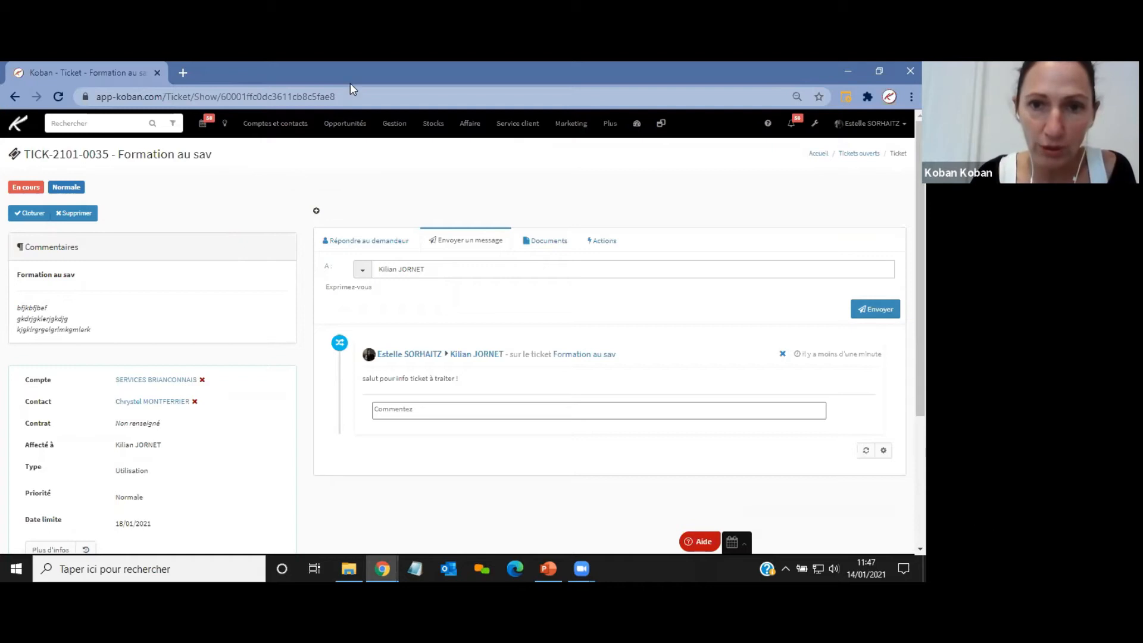
Open the list of tickets in progress (Tickets en cours).
{"action": "left_click", "coordinate": [538, 153]}
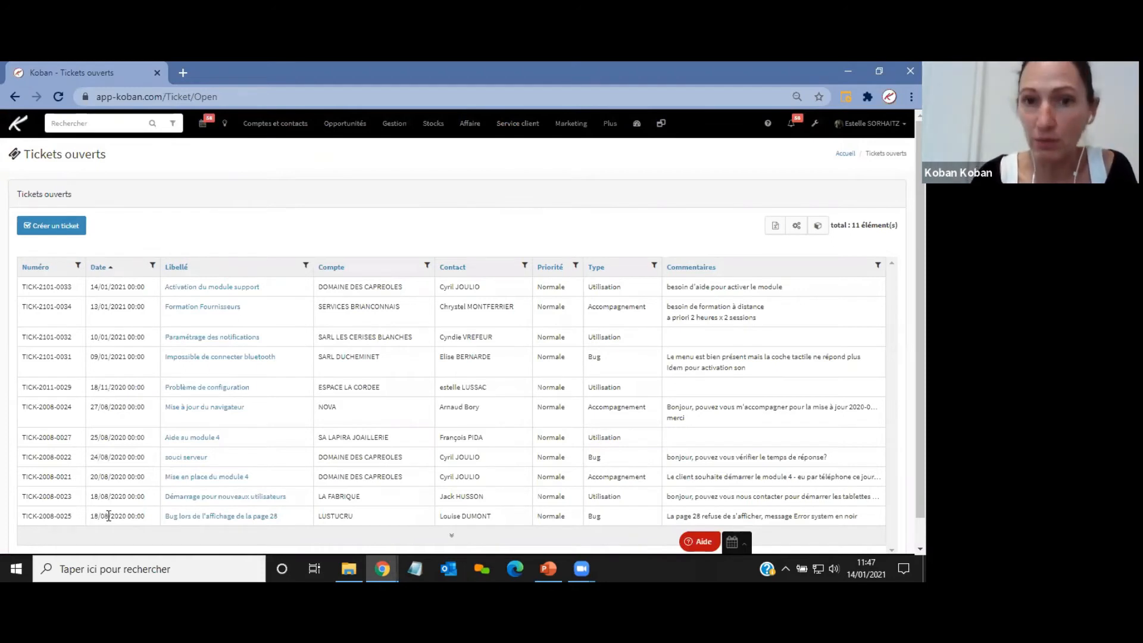
{"action": "left_click", "coordinate": [516, 127]}
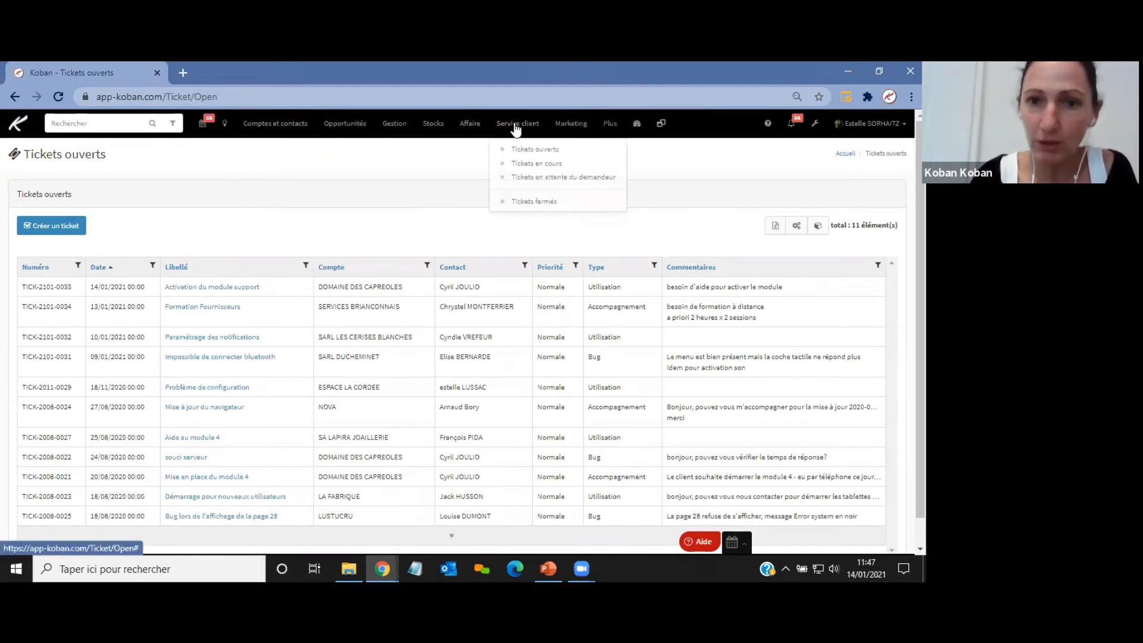
{"action": "left_click", "coordinate": [534, 163]}
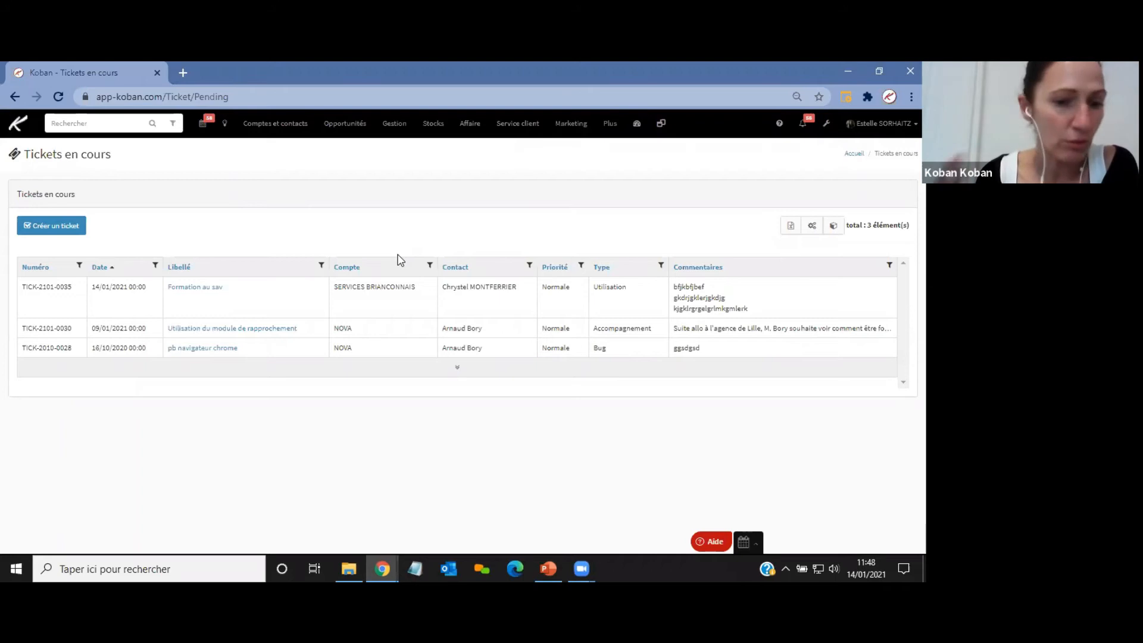
Add the Statut column to the in-progress tickets list and apply the column change.
{"action": "left_click", "coordinate": [813, 227]}
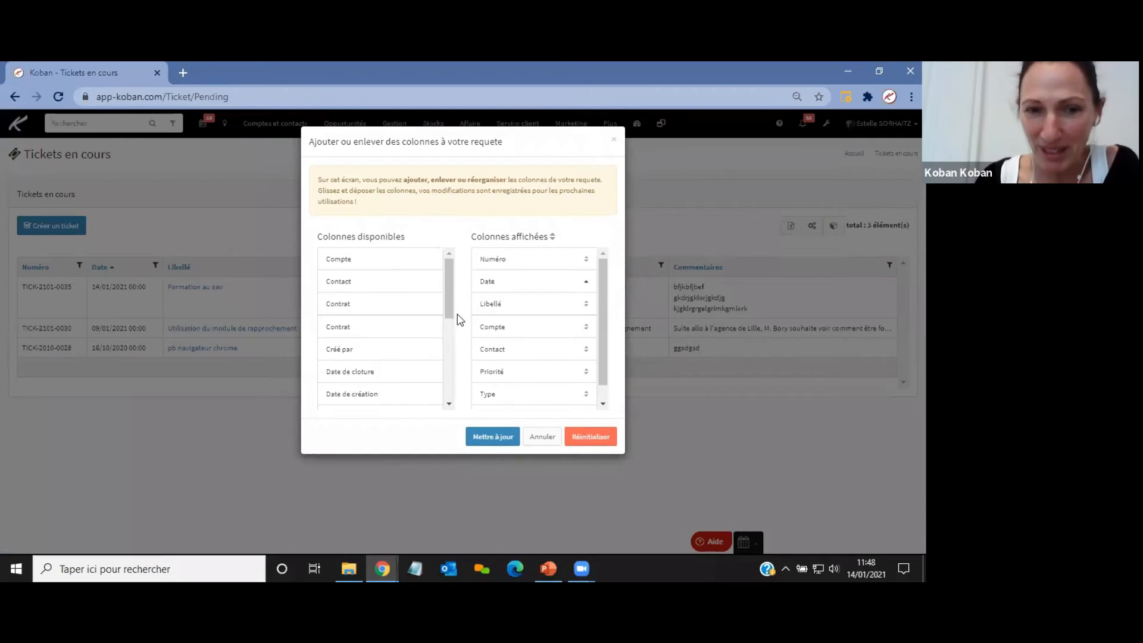
{"action": "mouse_move", "coordinate": [450, 298]}
{"action": "left_mouse_down"}
{"action": "mouse_move", "coordinate": [461, 377]}
{"action": "mouse_move", "coordinate": [460, 316]}
{"action": "left_mouse_up"}
{"action": "left_click_drag", "start_coordinate": [351, 362], "coordinate": [528, 342]}
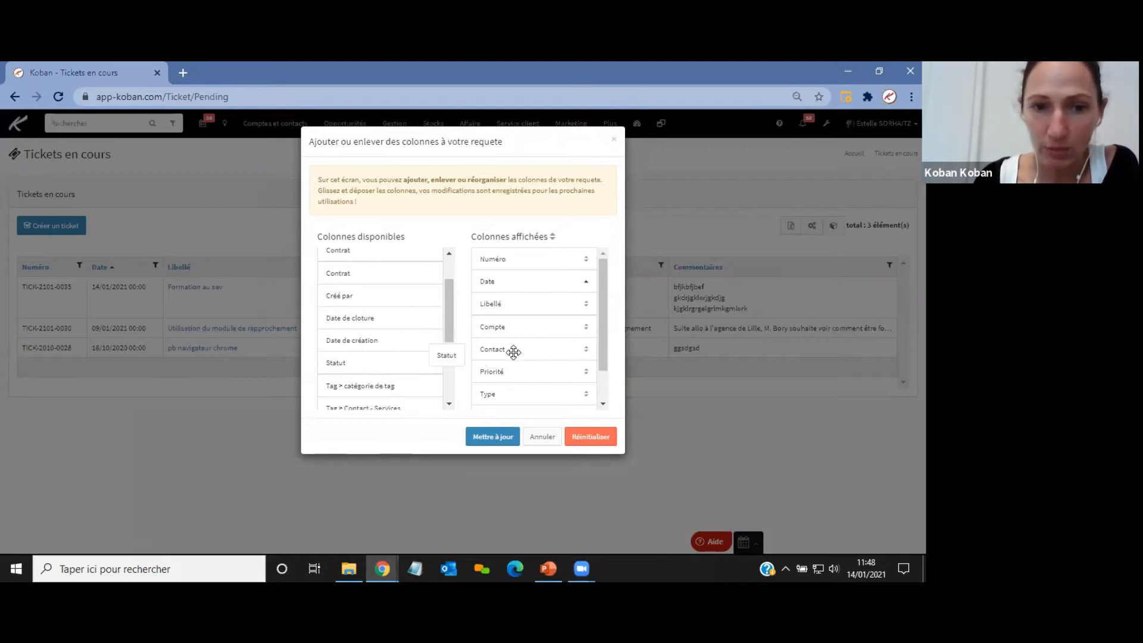
{"action": "left_click", "coordinate": [477, 436]}
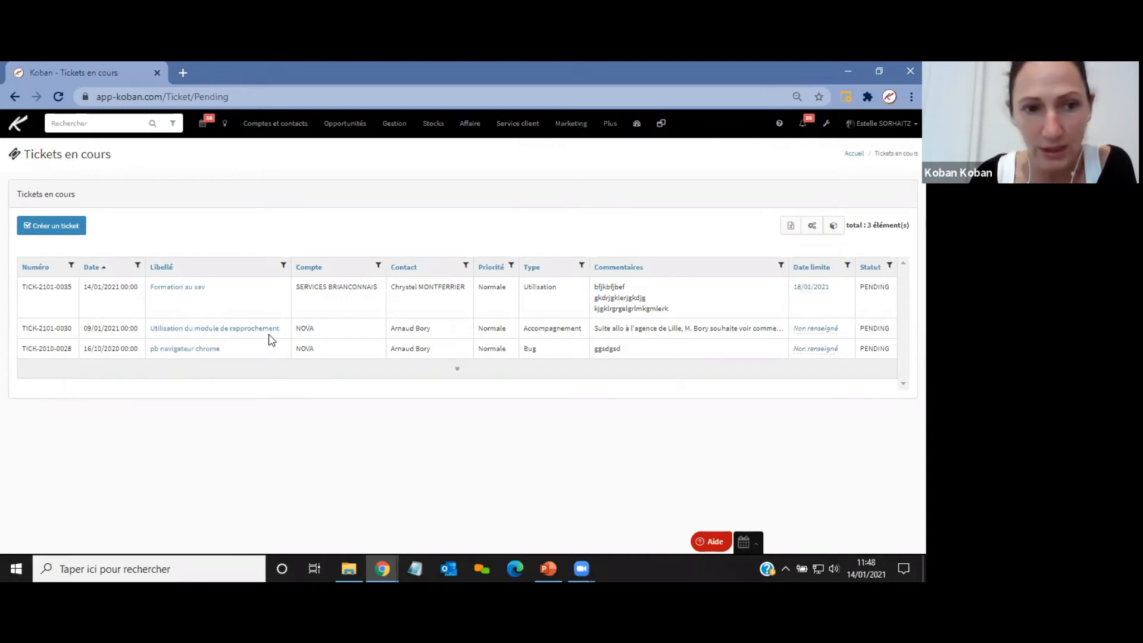
Open the Formation au sav ticket and add three lines of placeholder text as an internal remark.
{"action": "left_click", "coordinate": [177, 288]}
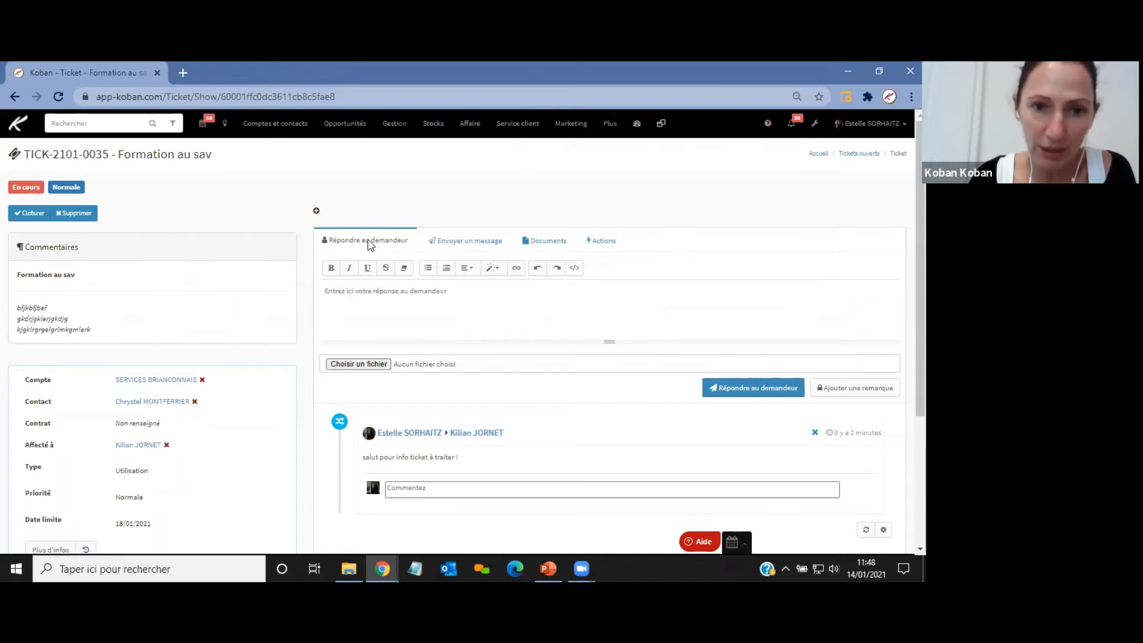
{"action": "left_click", "coordinate": [382, 311]}
{"action": "type", "text": "nvbnsdbv"}
{"action": "key", "text": "Return"}
{"action": "type", "text": "dnvklnkdgkv"}
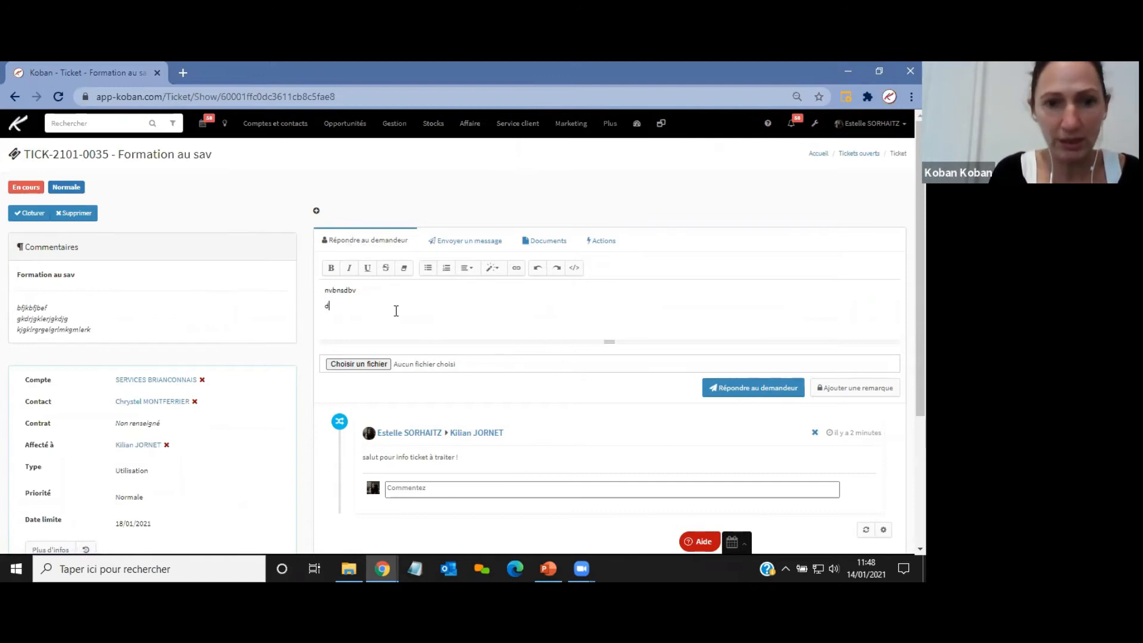
{"action": "key", "text": "Return"}
{"action": "type", "text": "fdkbdgmldwmlgwdkf"}
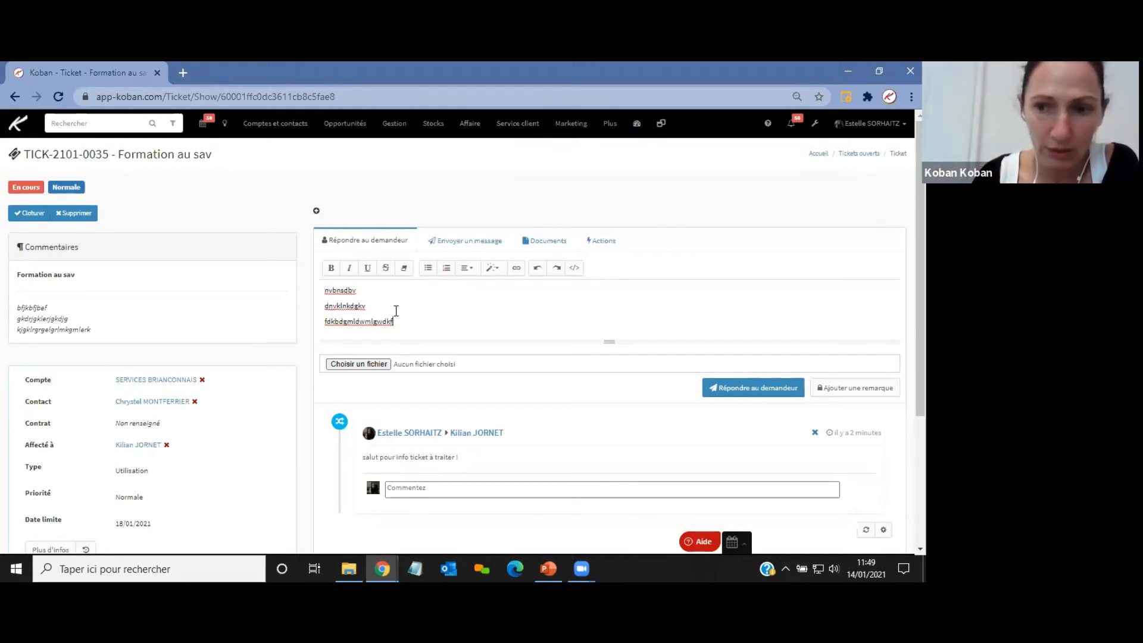
{"action": "left_click", "coordinate": [858, 388]}
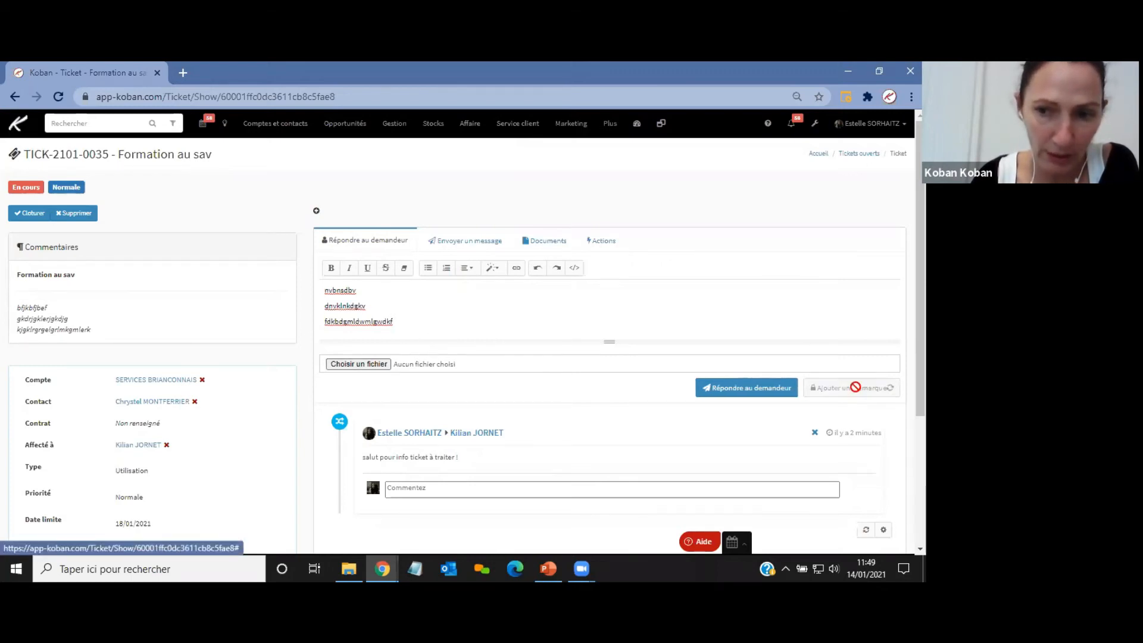
Review the internal remark on the ticket and look through the message, reply and actions tabs.
{"action": "scroll", "coordinate": [567, 332], "scroll_direction": "down", "scroll_amount": 3}
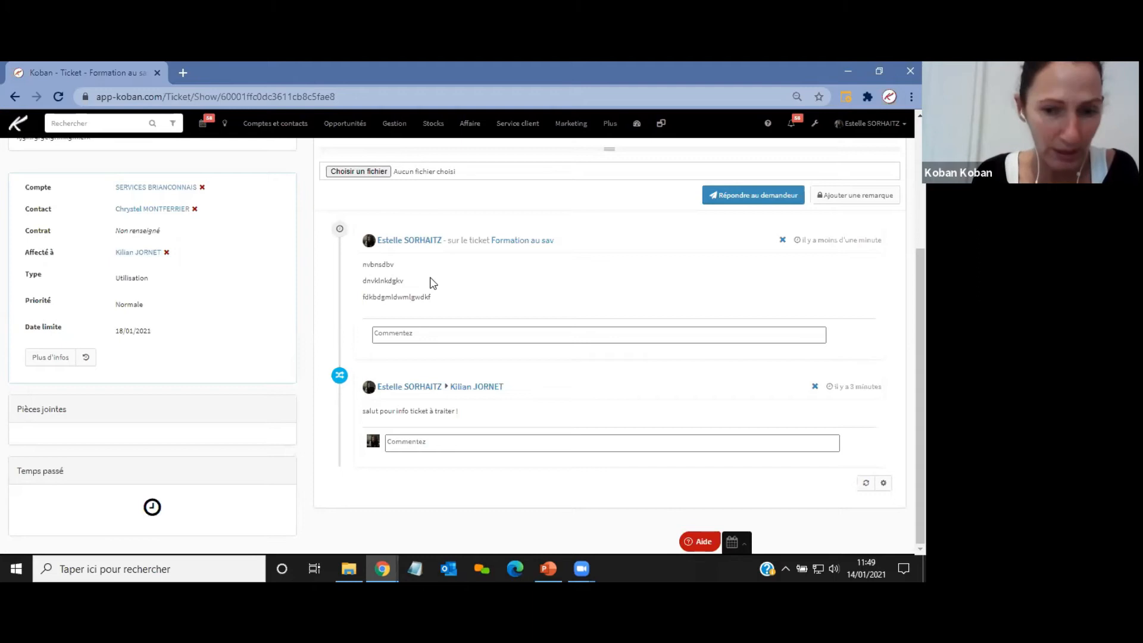
{"action": "scroll", "coordinate": [433, 282], "scroll_direction": "up", "scroll_amount": 1}
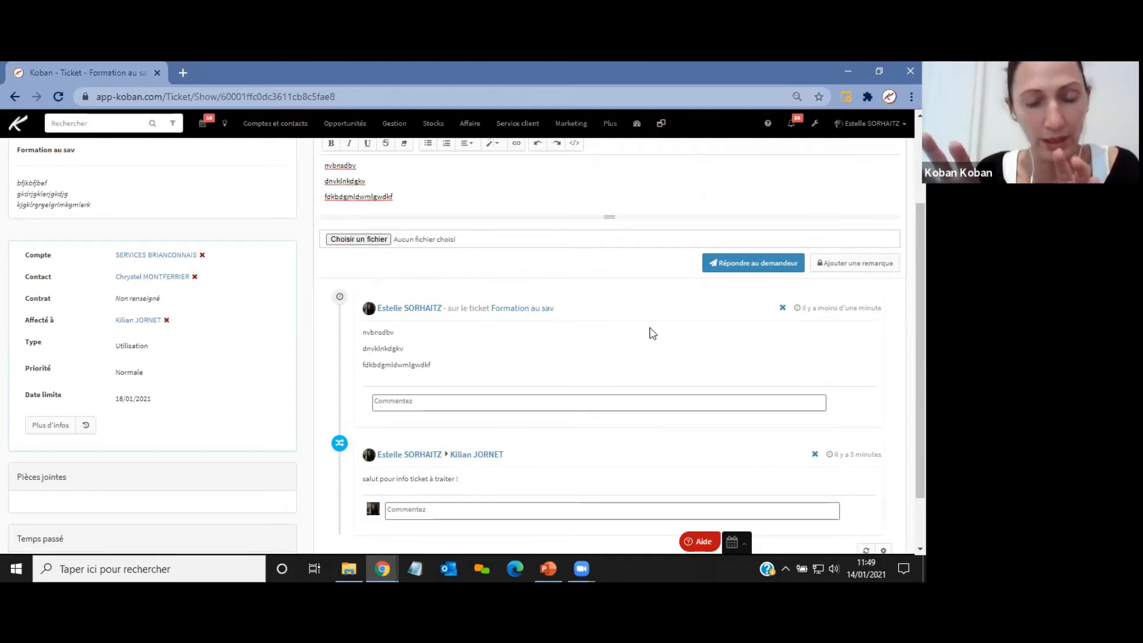
{"action": "scroll", "coordinate": [674, 324], "scroll_direction": "up", "scroll_amount": 1}
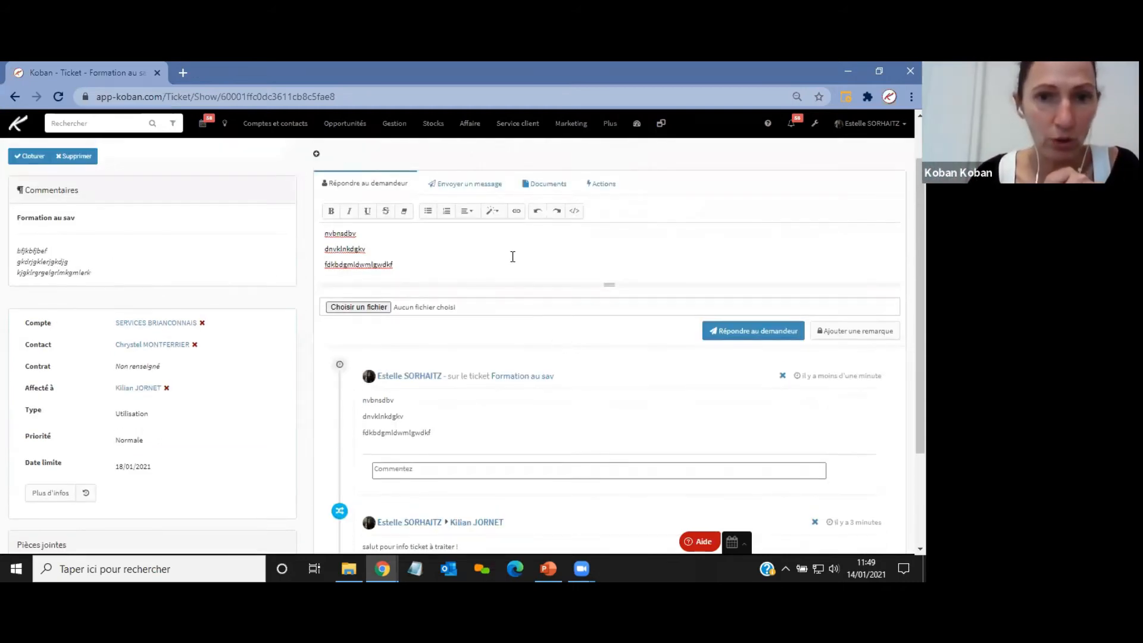
{"action": "left_click", "coordinate": [468, 189]}
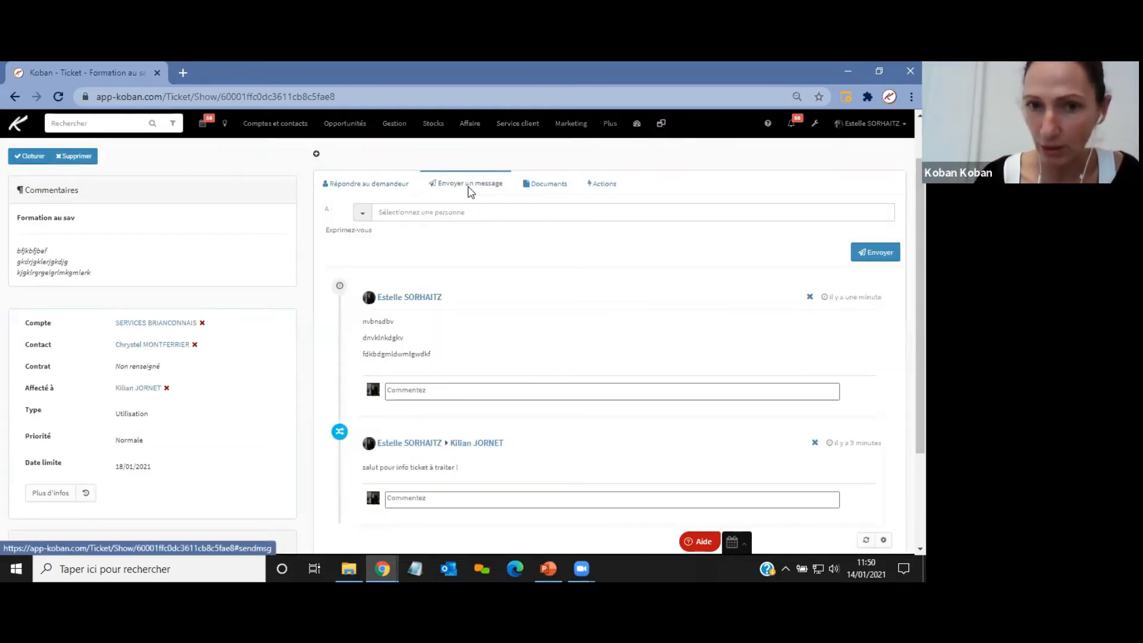
{"action": "left_click", "coordinate": [384, 184]}
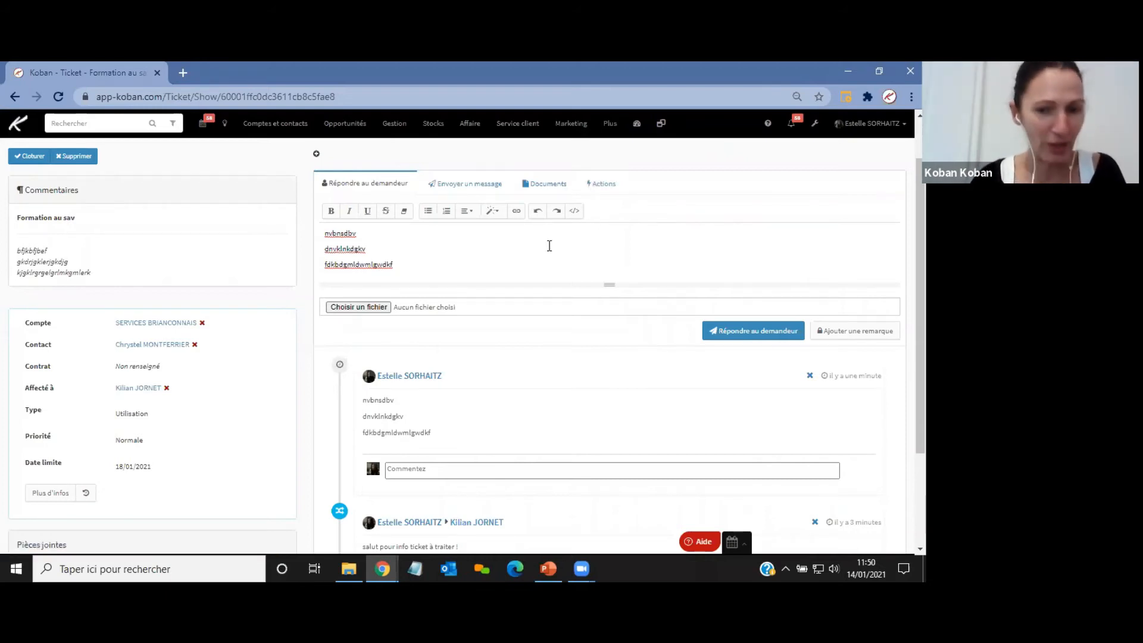
{"action": "left_click", "coordinate": [604, 185]}
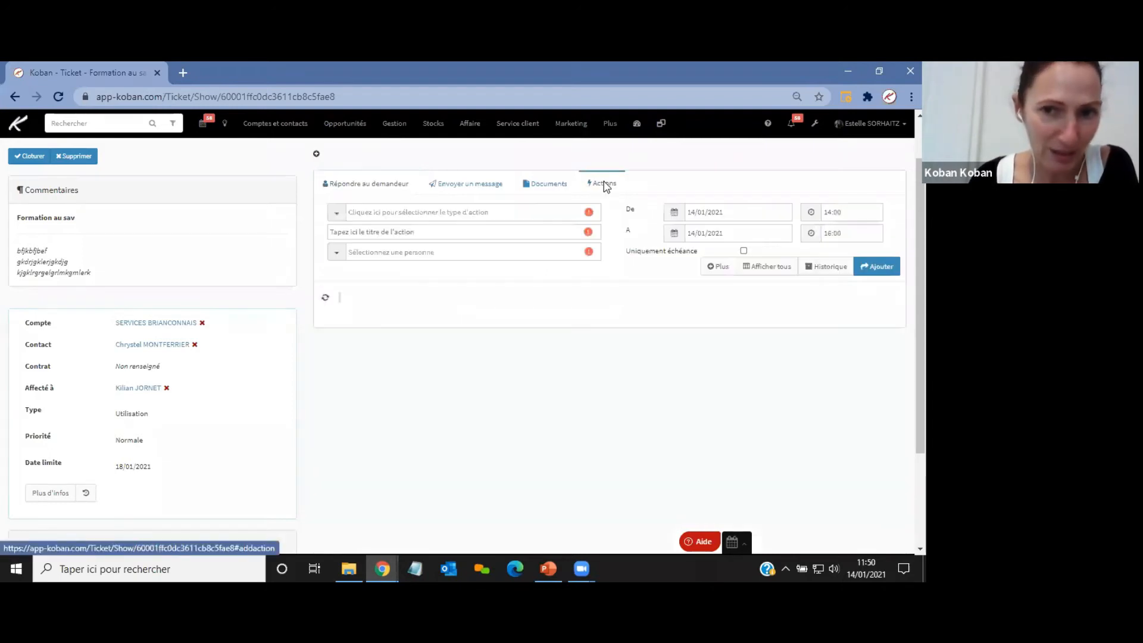
Open the full action form and create an Appel sortant action titled "allo cliente pour caler formation".
{"action": "left_click", "coordinate": [721, 272]}
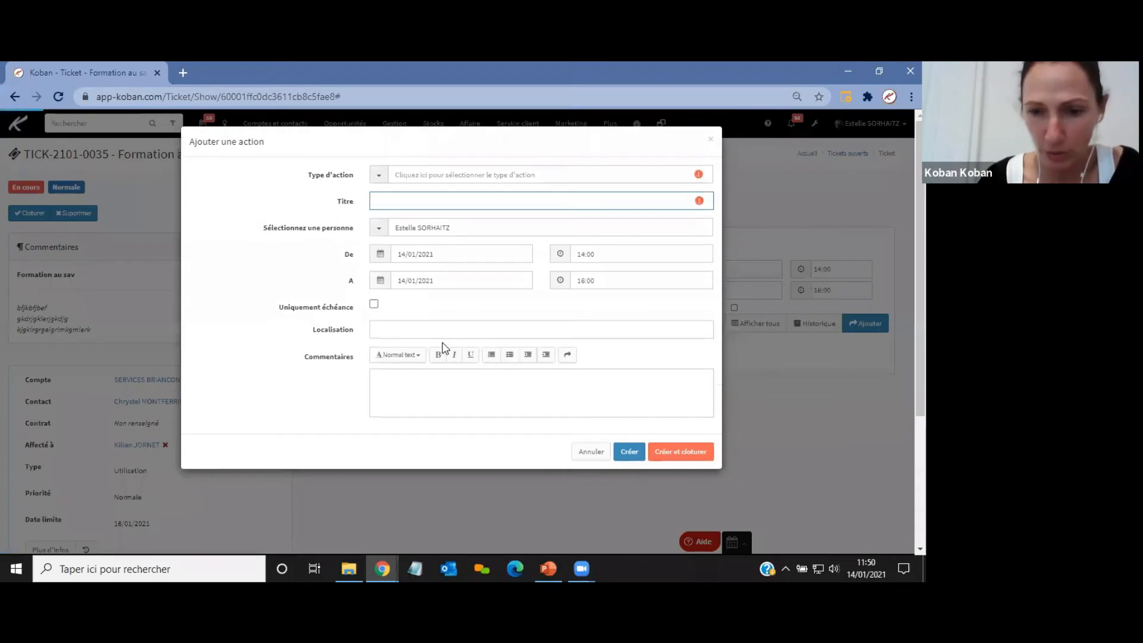
{"action": "left_click", "coordinate": [419, 174]}
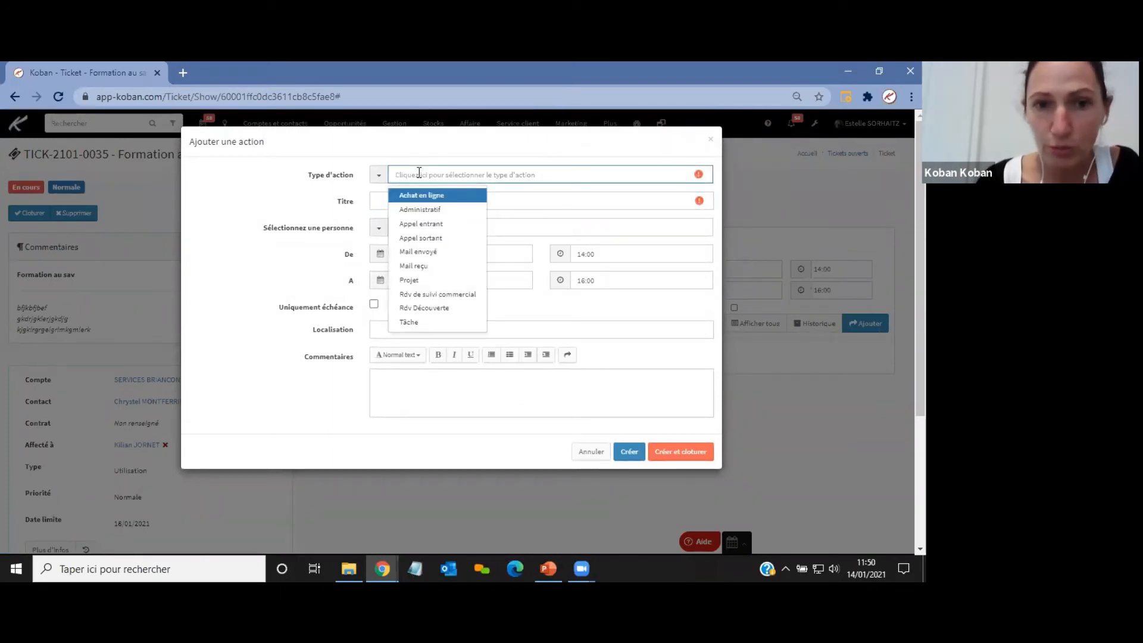
{"action": "left_click", "coordinate": [439, 239]}
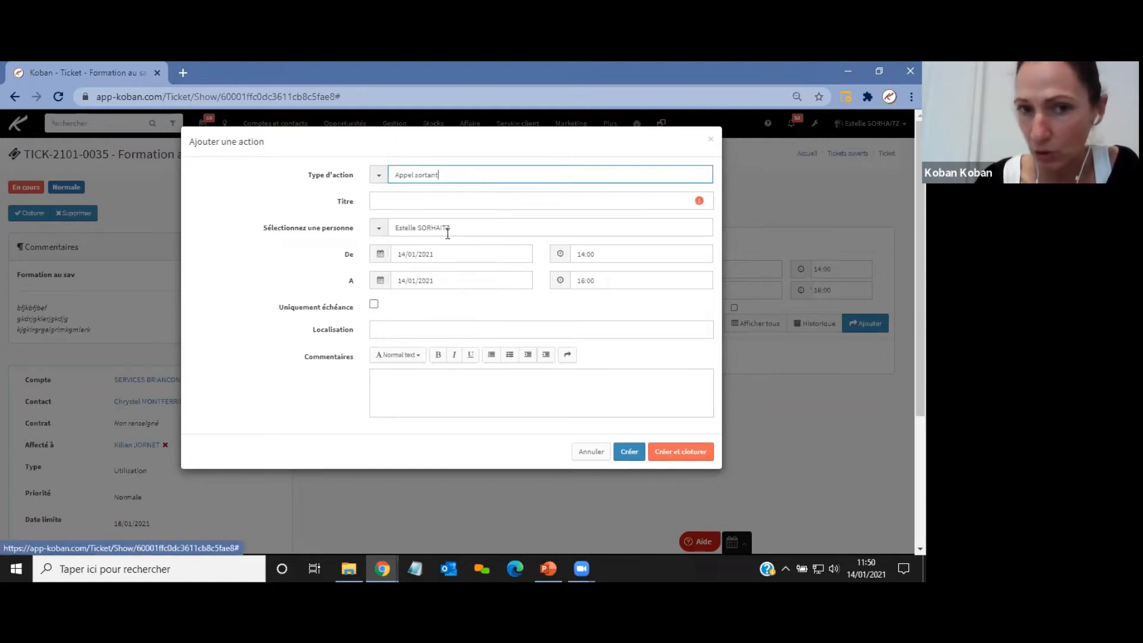
{"action": "left_click", "coordinate": [434, 202]}
{"action": "type", "text": "allo cl"}
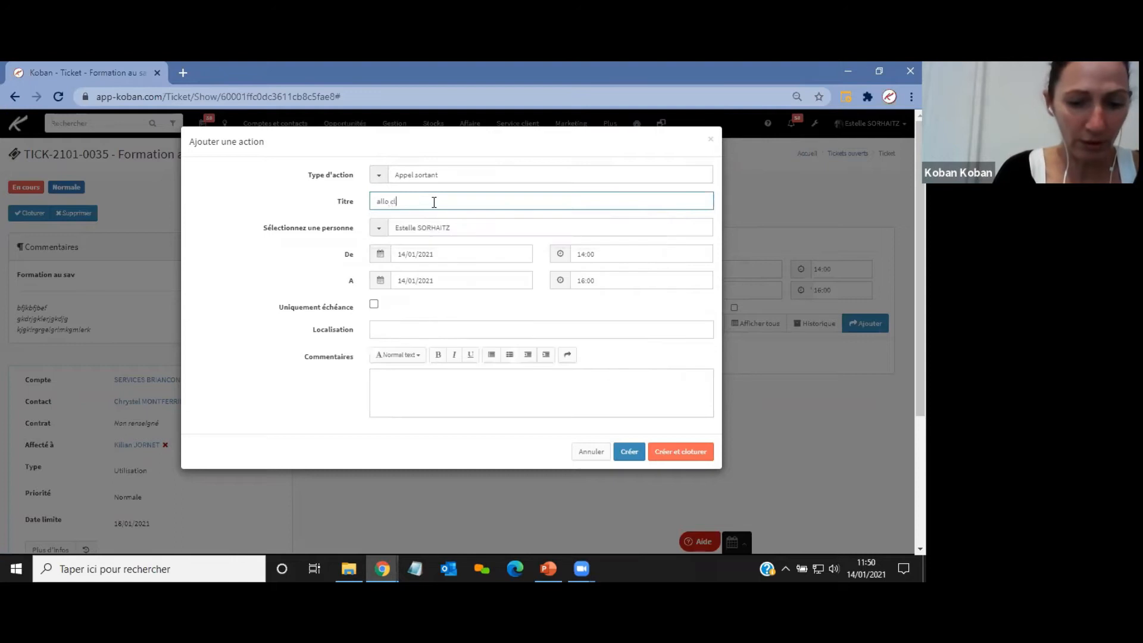
{"action": "type", "text": "iente pour ca"}
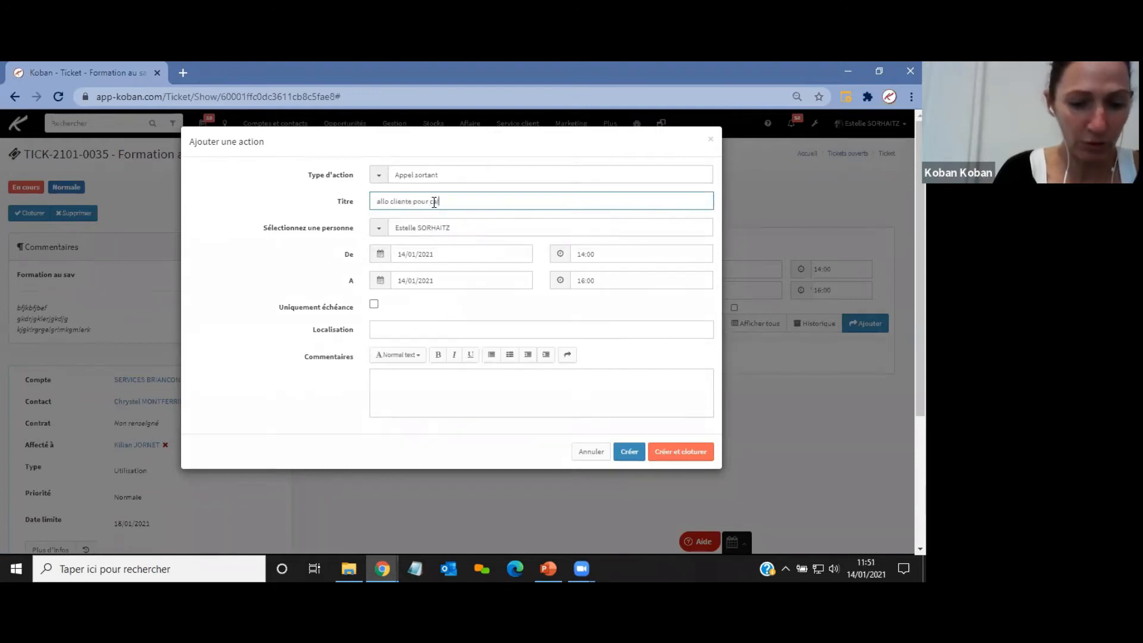
{"action": "type", "text": "ler formation"}
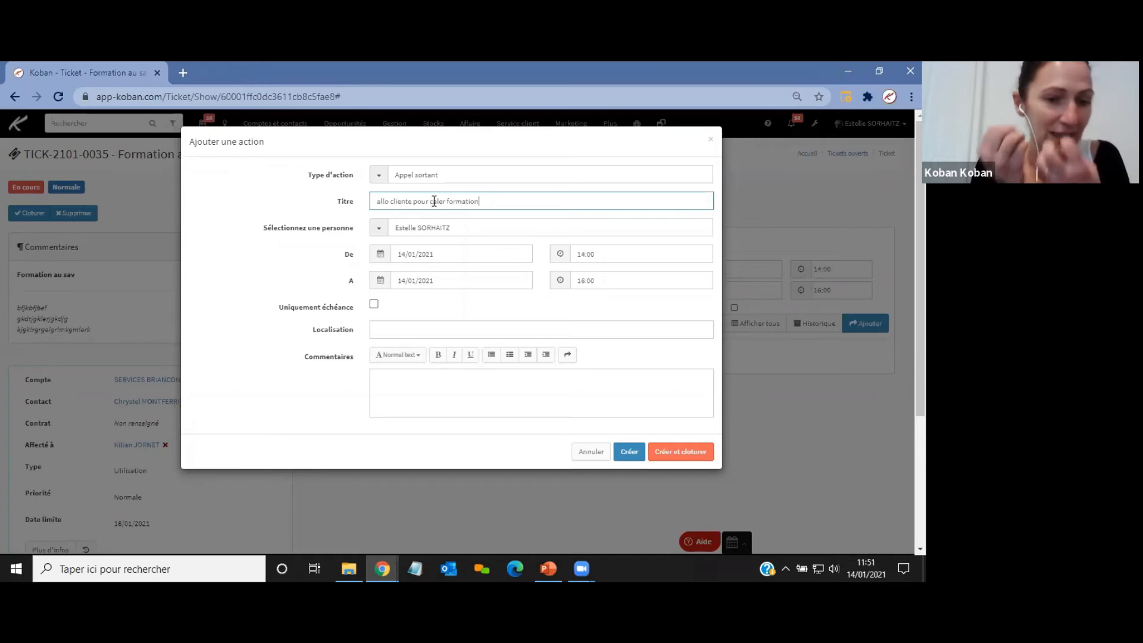
Assign the action to the colleague handling the ticket and set its date to 18/01/2021.
{"action": "left_click", "coordinate": [385, 228]}
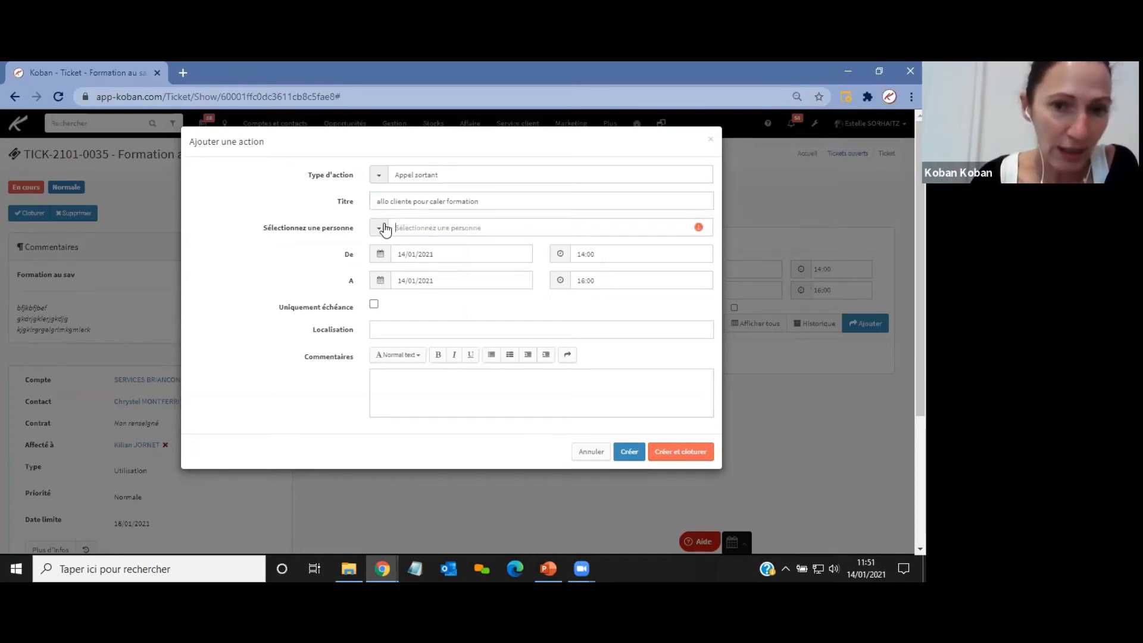
{"action": "left_click", "coordinate": [449, 222]}
{"action": "type", "text": "k"}
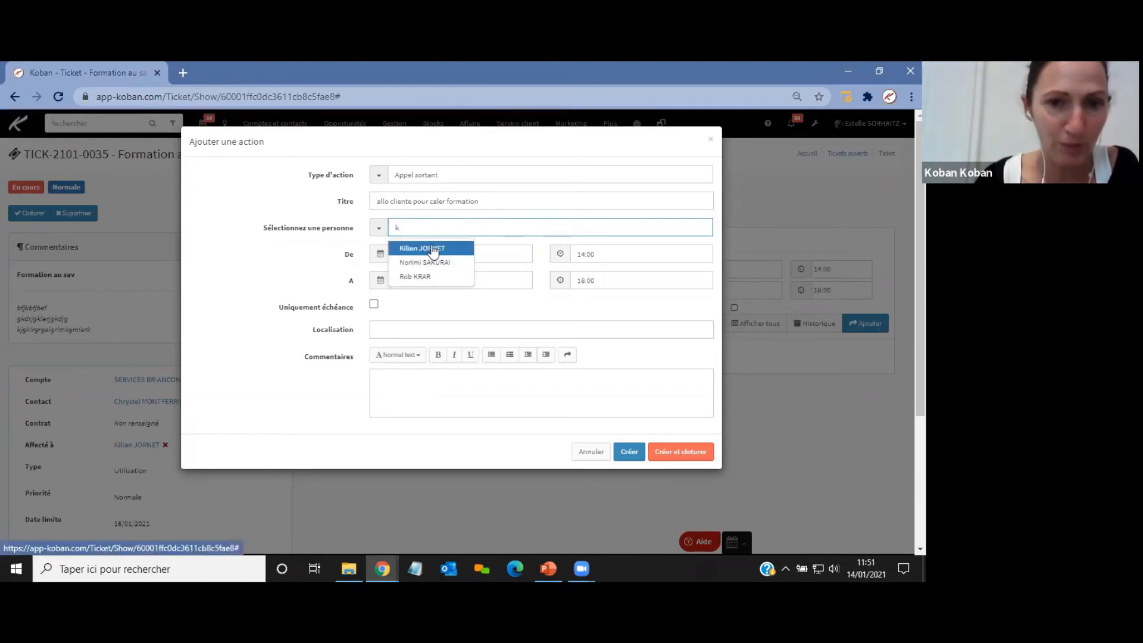
{"action": "left_click", "coordinate": [433, 247]}
{"action": "left_click", "coordinate": [382, 278]}
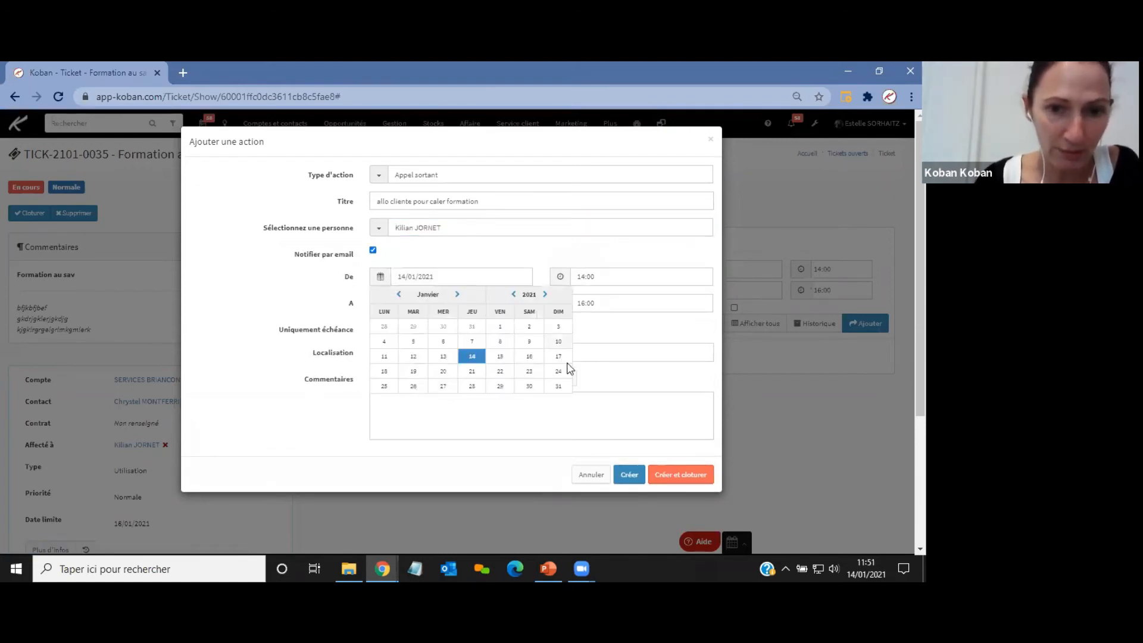
{"action": "left_click", "coordinate": [387, 372]}
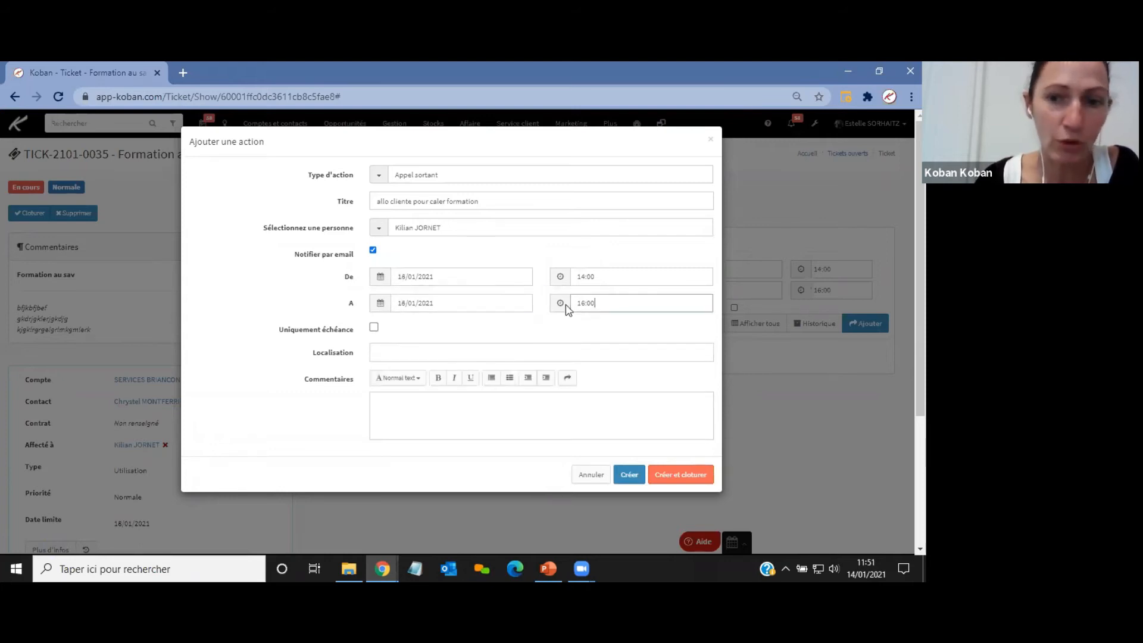
Set the action's end time to 15:00, add the comment "voir ticket" and create the action.
{"action": "left_click", "coordinate": [560, 303]}
{"action": "type", "text": "15:00"}
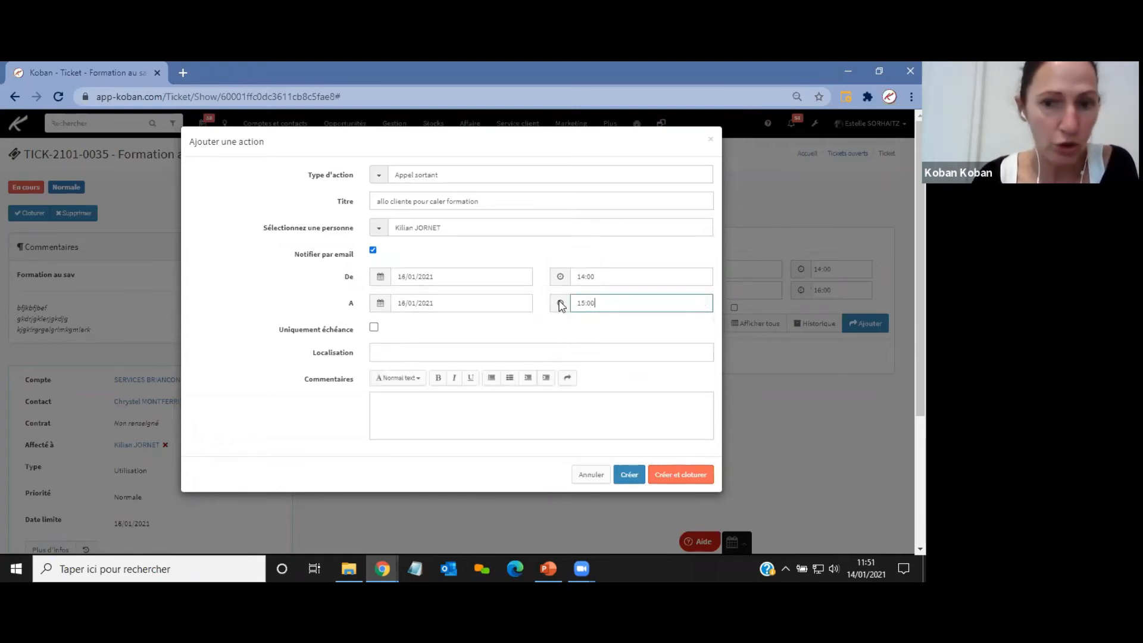
{"action": "left_click", "coordinate": [254, 282]}
{"action": "left_click", "coordinate": [396, 405]}
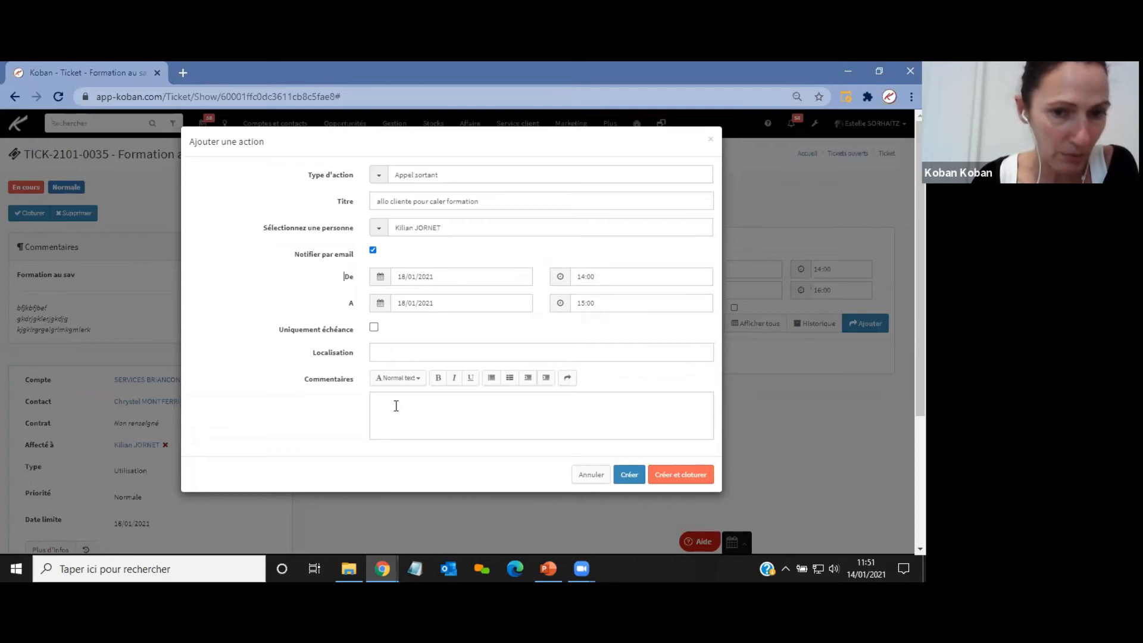
{"action": "type", "text": "voir ticket"}
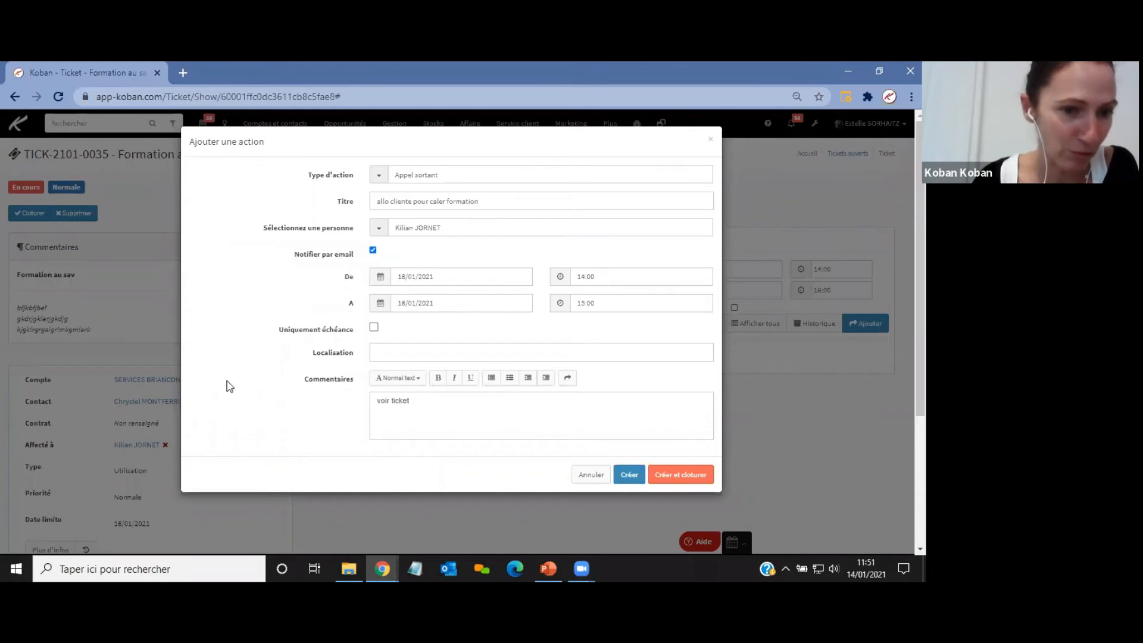
{"action": "left_click", "coordinate": [629, 475]}
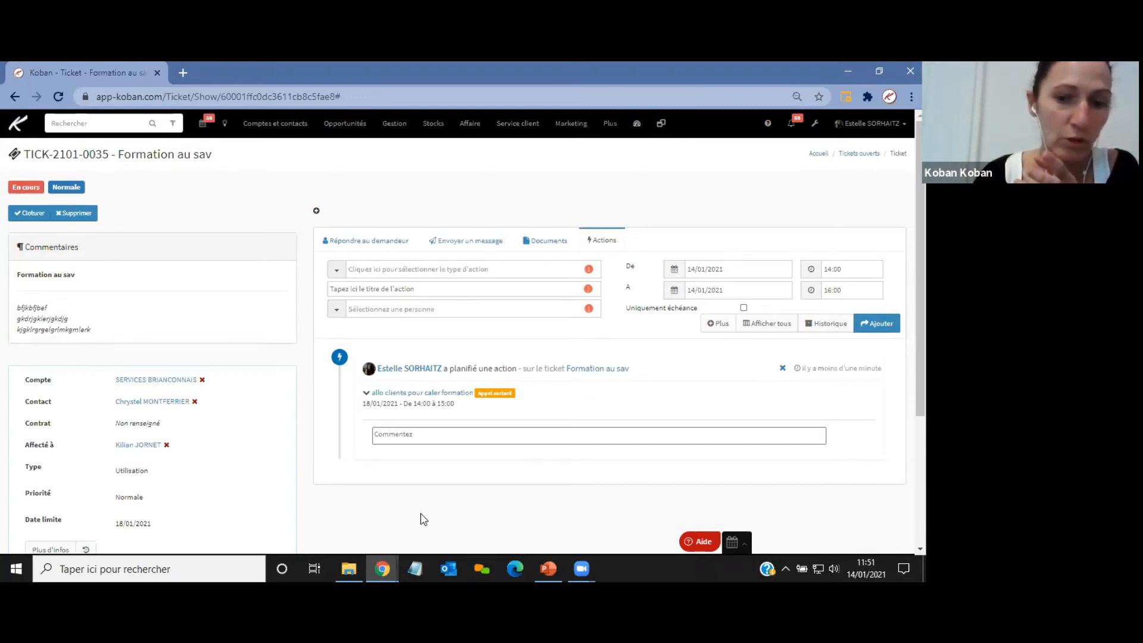
Replace the reply draft with new placeholder text and send it as a reply to the requester.
{"action": "left_click", "coordinate": [390, 562]}
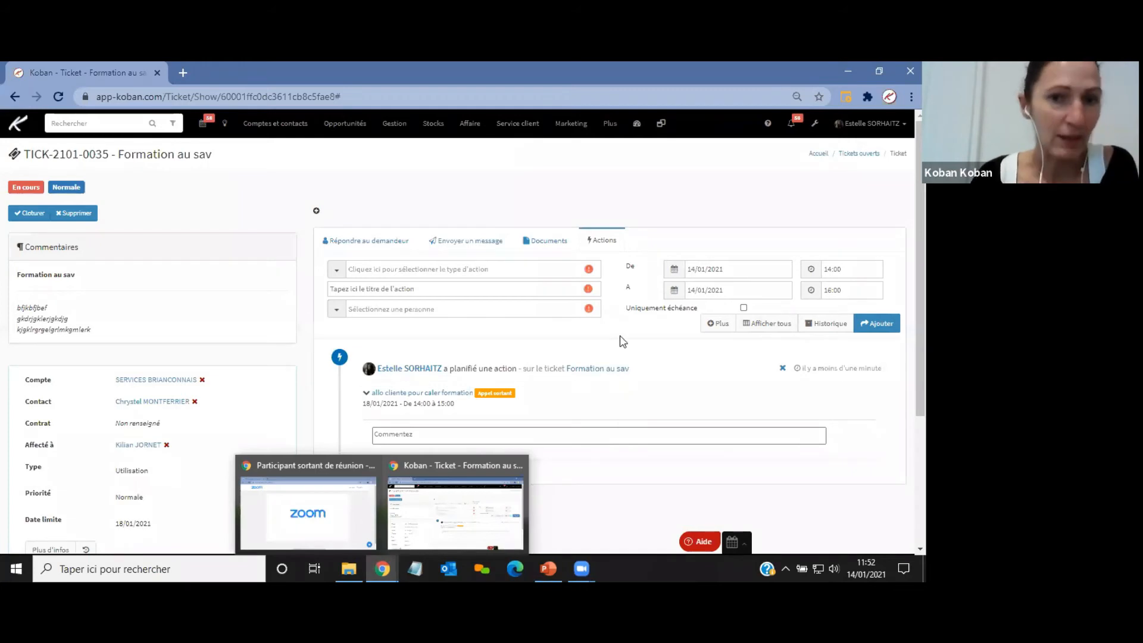
{"action": "left_click", "coordinate": [360, 248]}
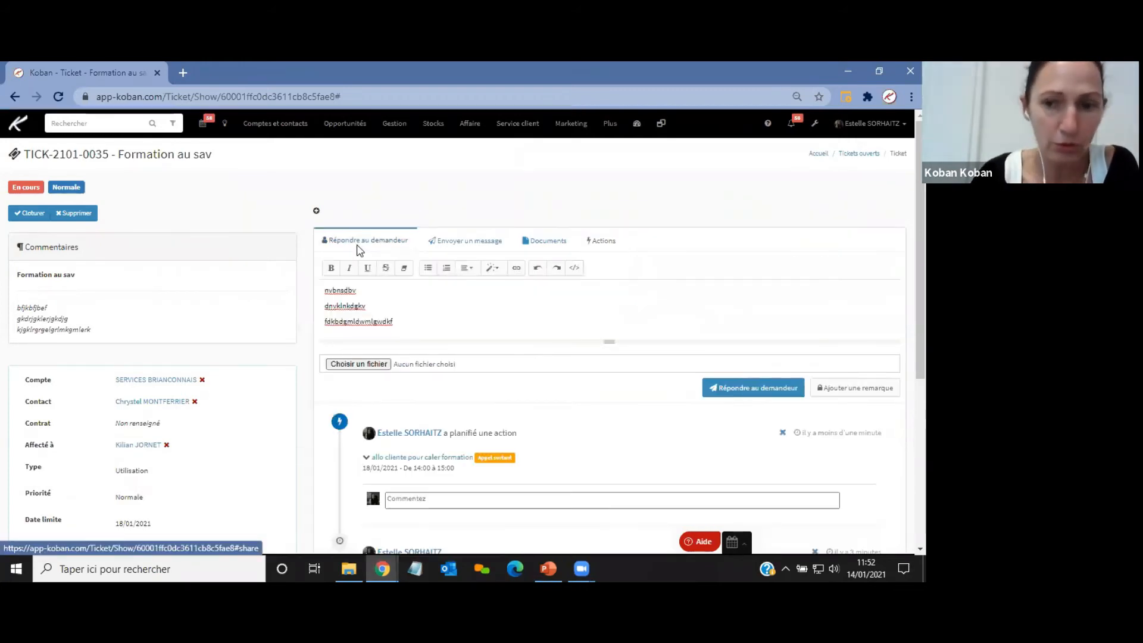
{"action": "left_click_drag", "start_coordinate": [421, 312], "coordinate": [327, 286]}
{"action": "key", "text": "Delete"}
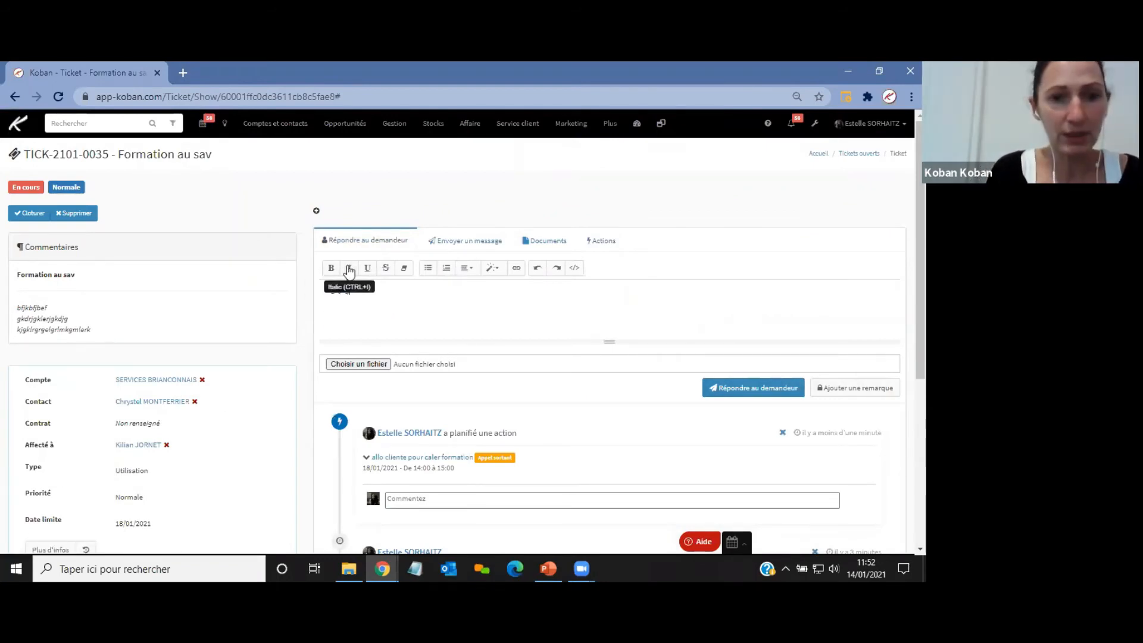
{"action": "left_click", "coordinate": [347, 269]}
{"action": "type", "text": "jefzejkfzje"}
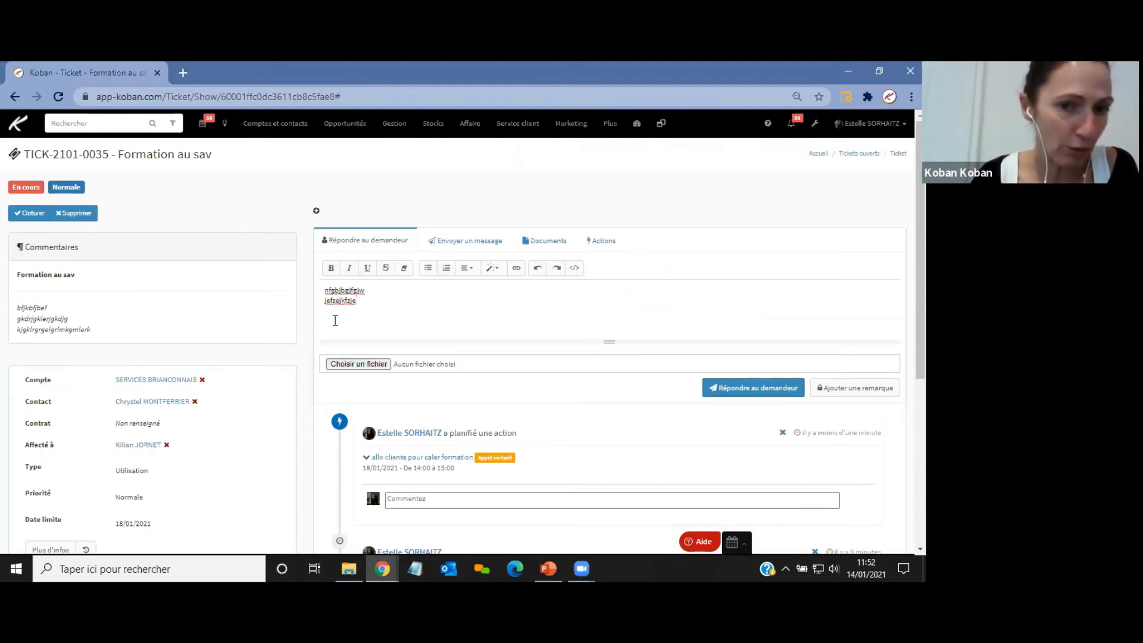
{"action": "left_click", "coordinate": [734, 394]}
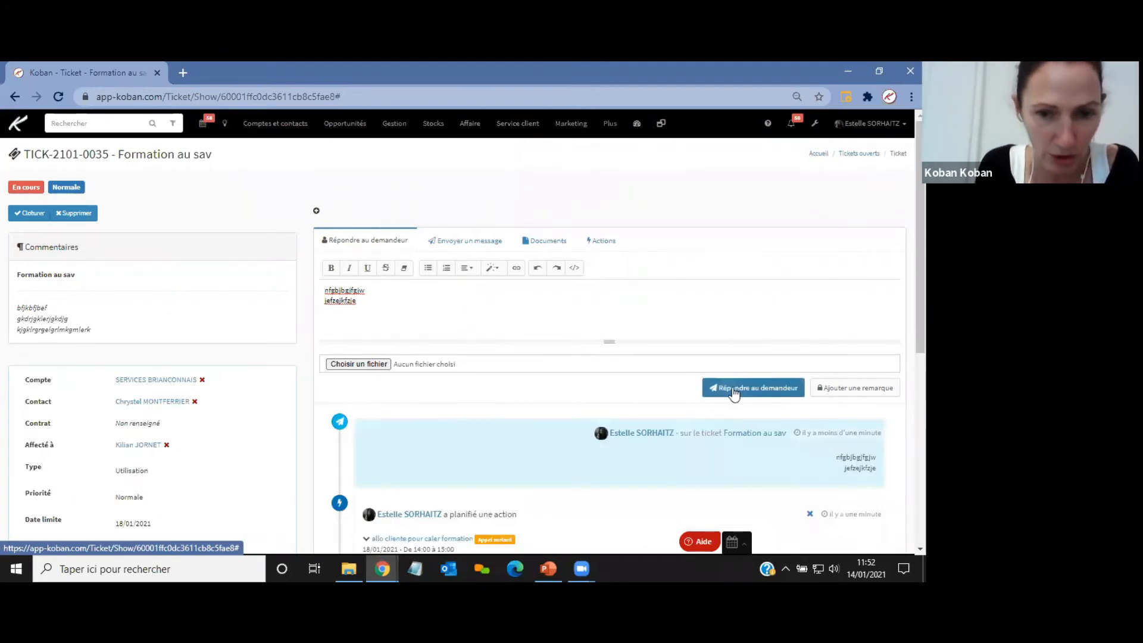
Scroll through the ticket timeline to review the reply, the planned action and the remarks.
{"action": "scroll", "coordinate": [633, 327], "scroll_direction": "down", "scroll_amount": 3}
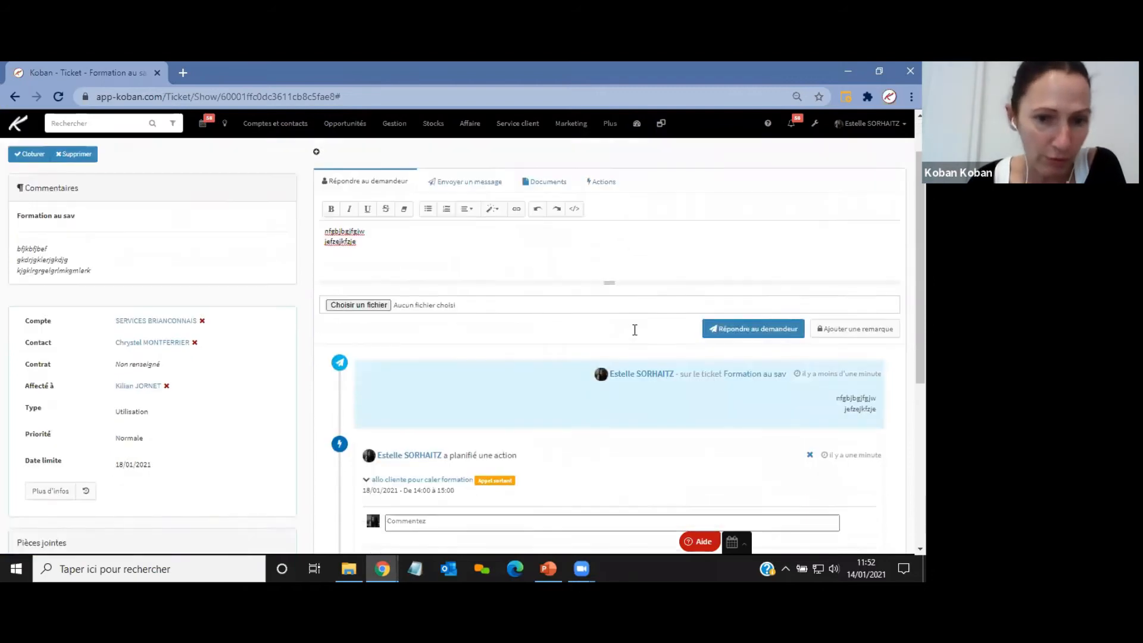
{"action": "scroll", "coordinate": [635, 330], "scroll_direction": "down", "scroll_amount": 3}
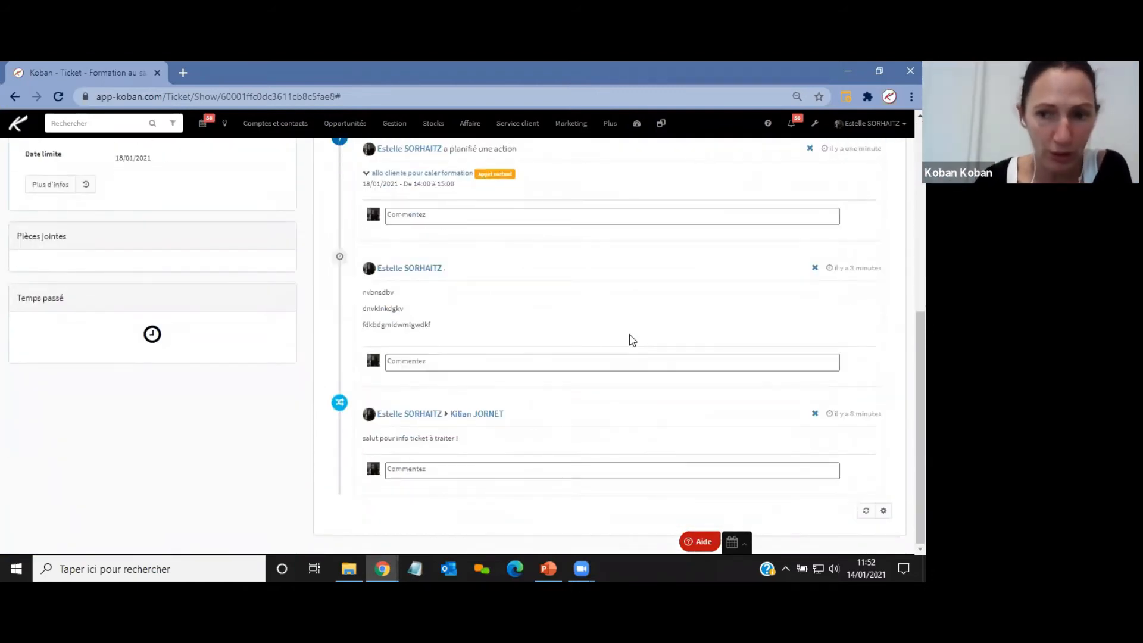
{"action": "scroll", "coordinate": [632, 340], "scroll_direction": "up", "scroll_amount": 2}
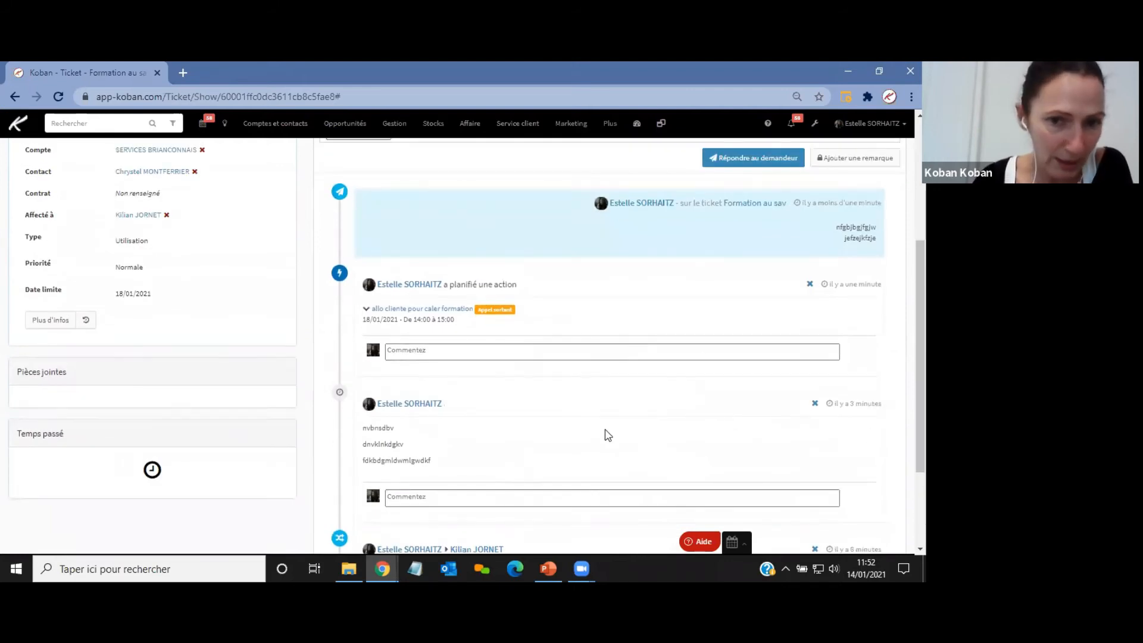
{"action": "scroll", "coordinate": [608, 434], "scroll_direction": "up", "scroll_amount": 2}
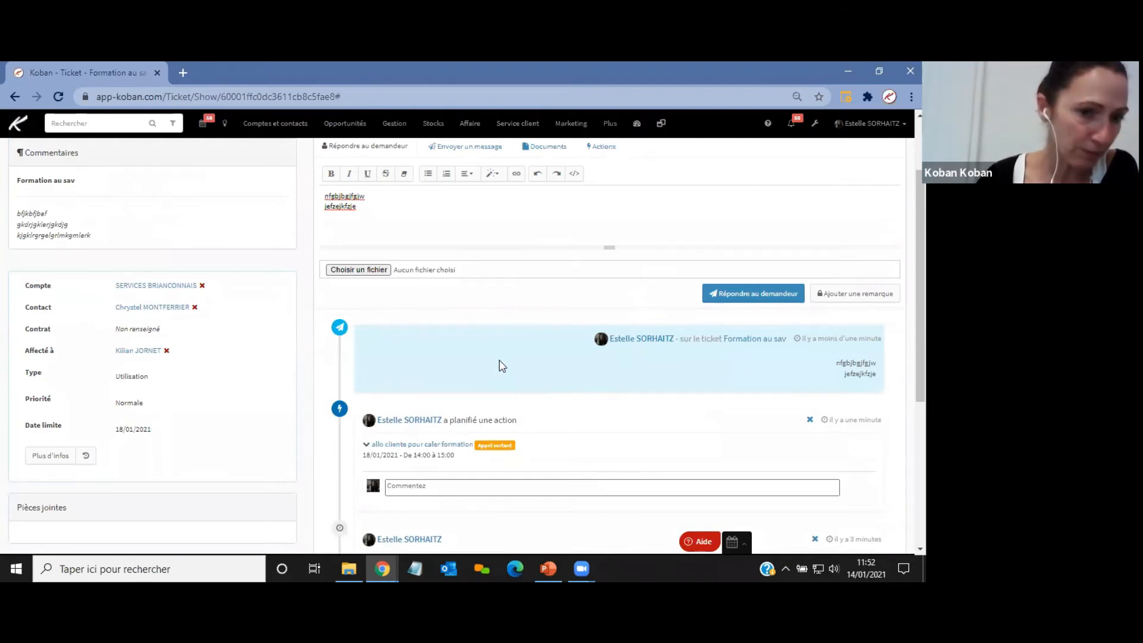
{"action": "scroll", "coordinate": [470, 365], "scroll_direction": "down", "scroll_amount": 2}
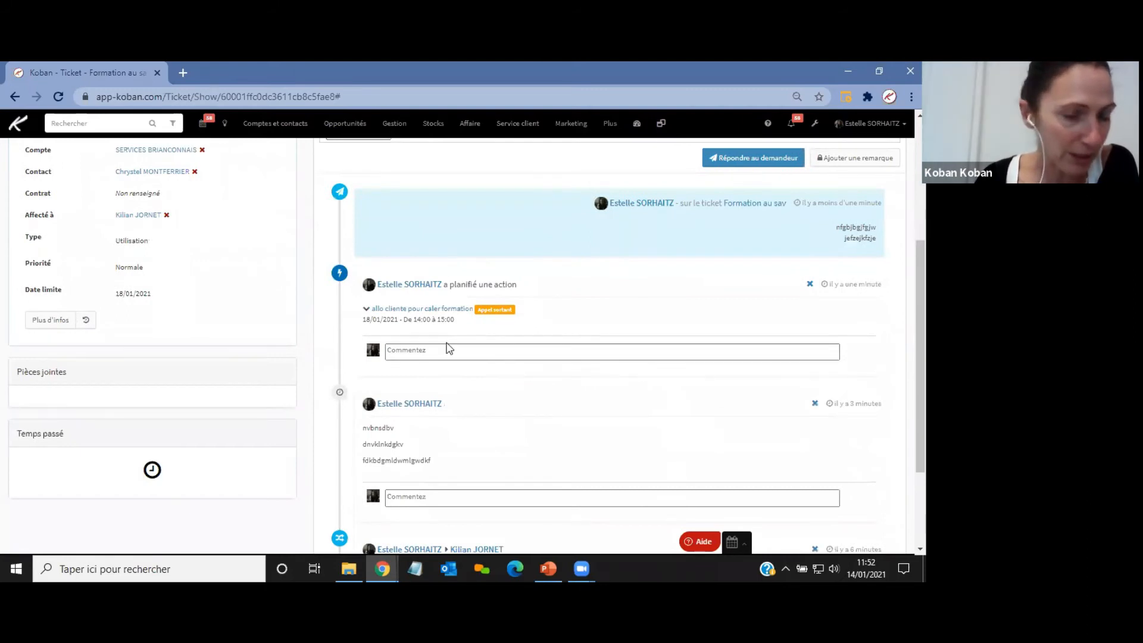
{"action": "scroll", "coordinate": [449, 349], "scroll_direction": "down", "scroll_amount": 2}
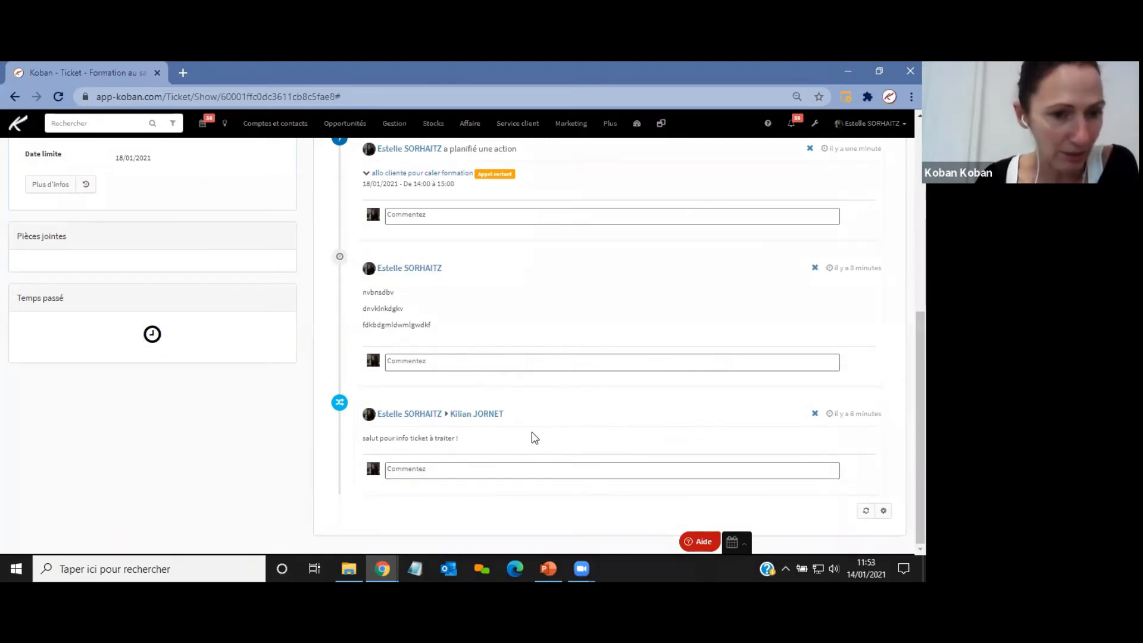
{"action": "scroll", "coordinate": [532, 438], "scroll_direction": "up", "scroll_amount": 5}
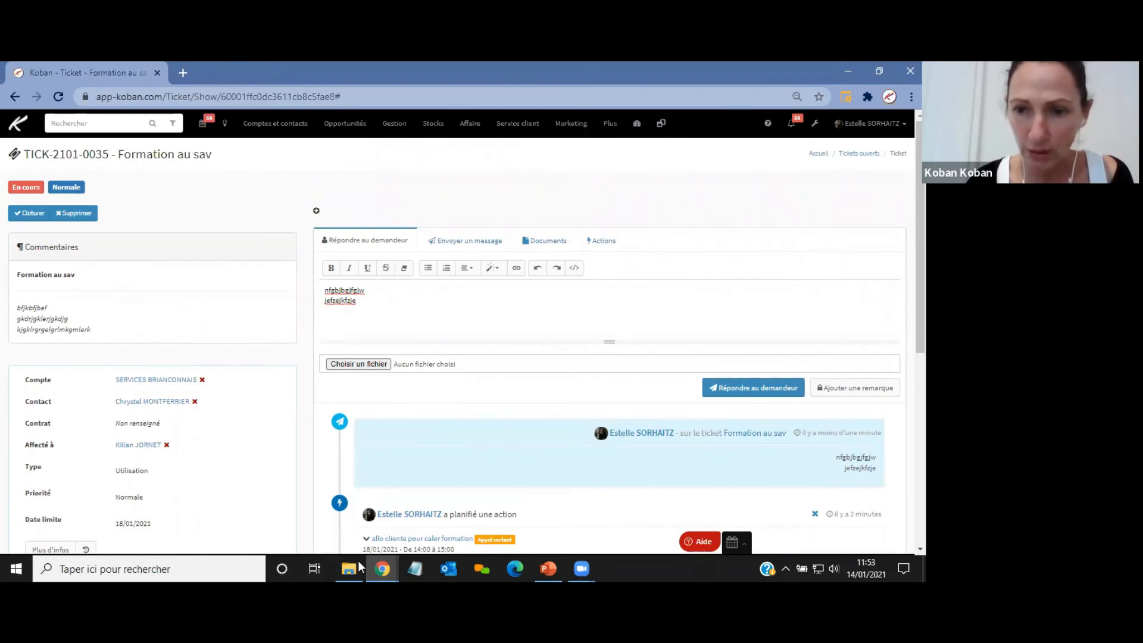
Switch to the PowerPoint presentation and move on to slide 5 about the ticket counter settings.
{"action": "left_click", "coordinate": [549, 568]}
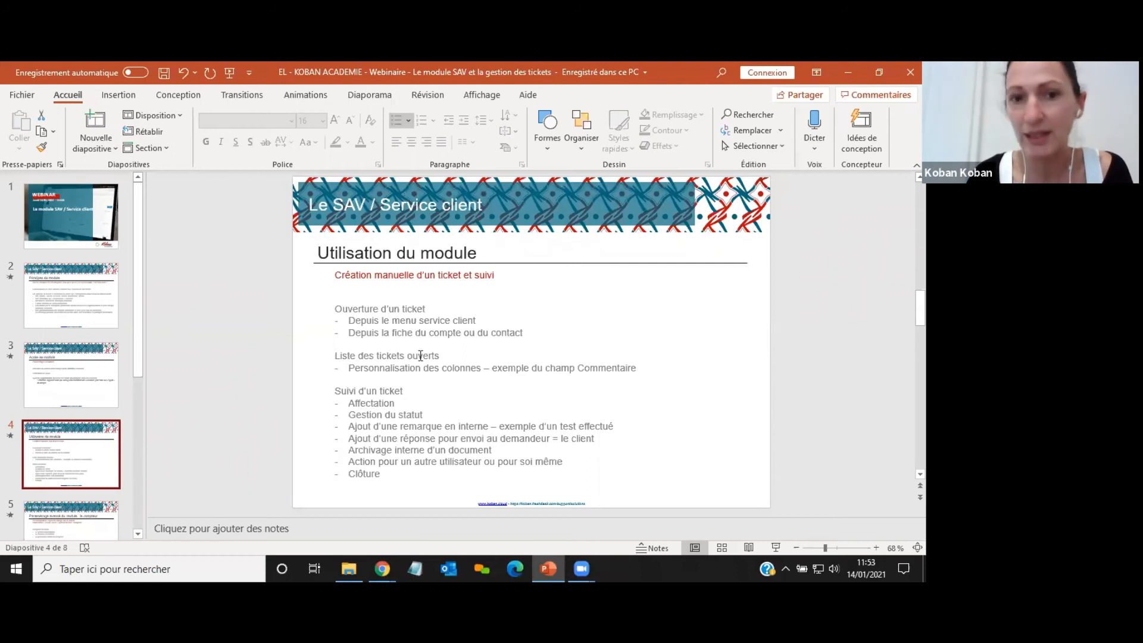
{"action": "left_click", "coordinate": [137, 533]}
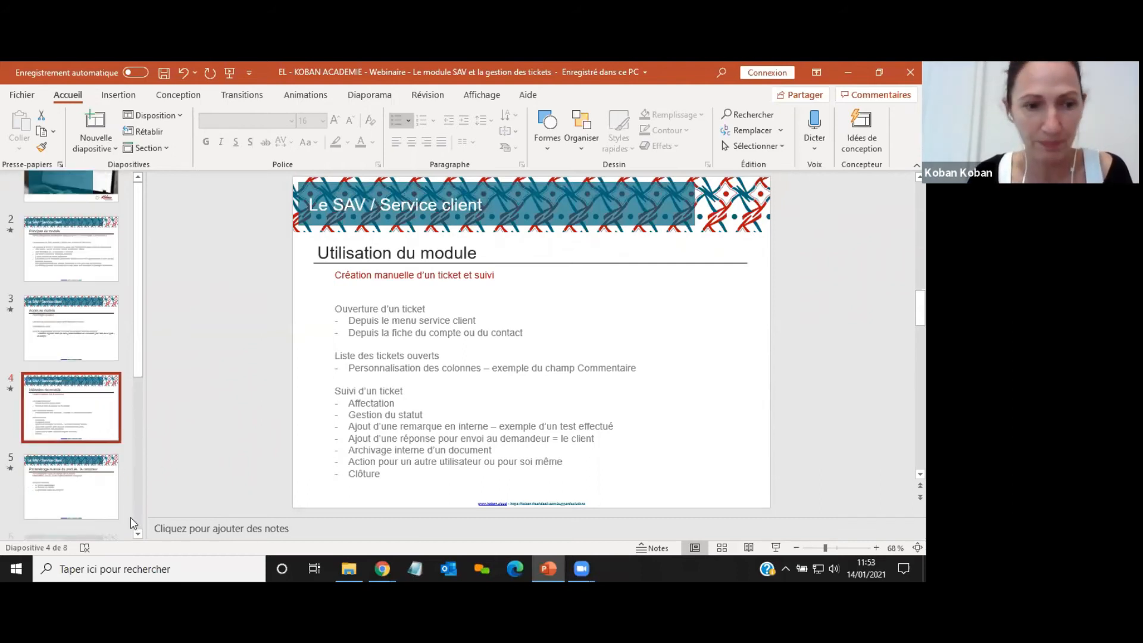
{"action": "left_click", "coordinate": [102, 462]}
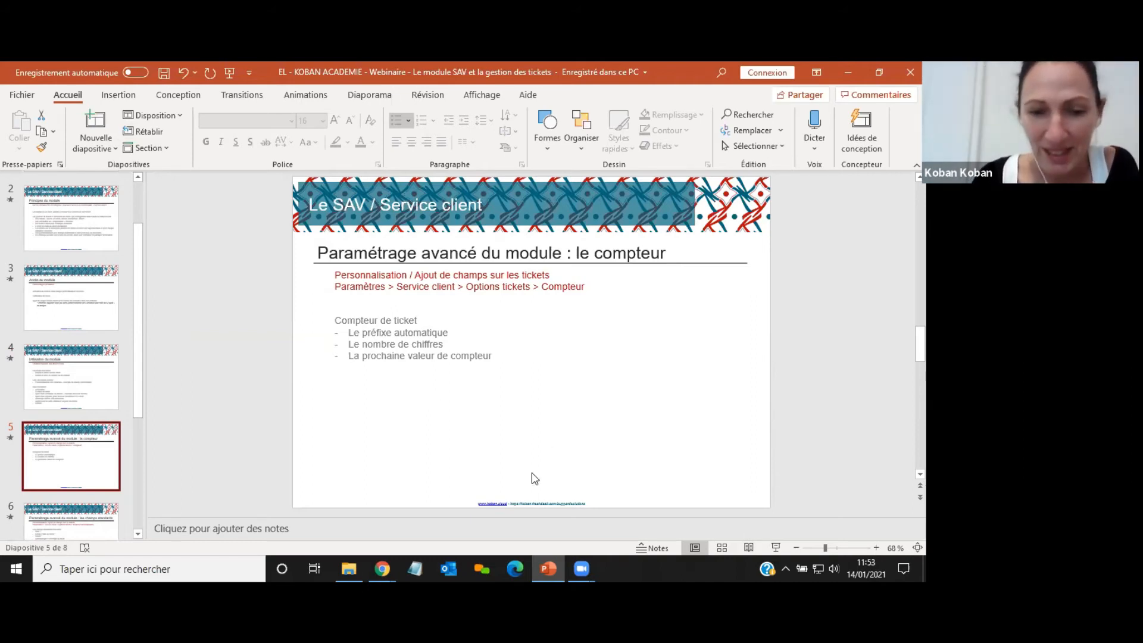
Switch back to the browser and open the ticket options settings of the customer service module.
{"action": "mouse_move", "coordinate": [382, 569]}
{"action": "left_click", "coordinate": [341, 461]}
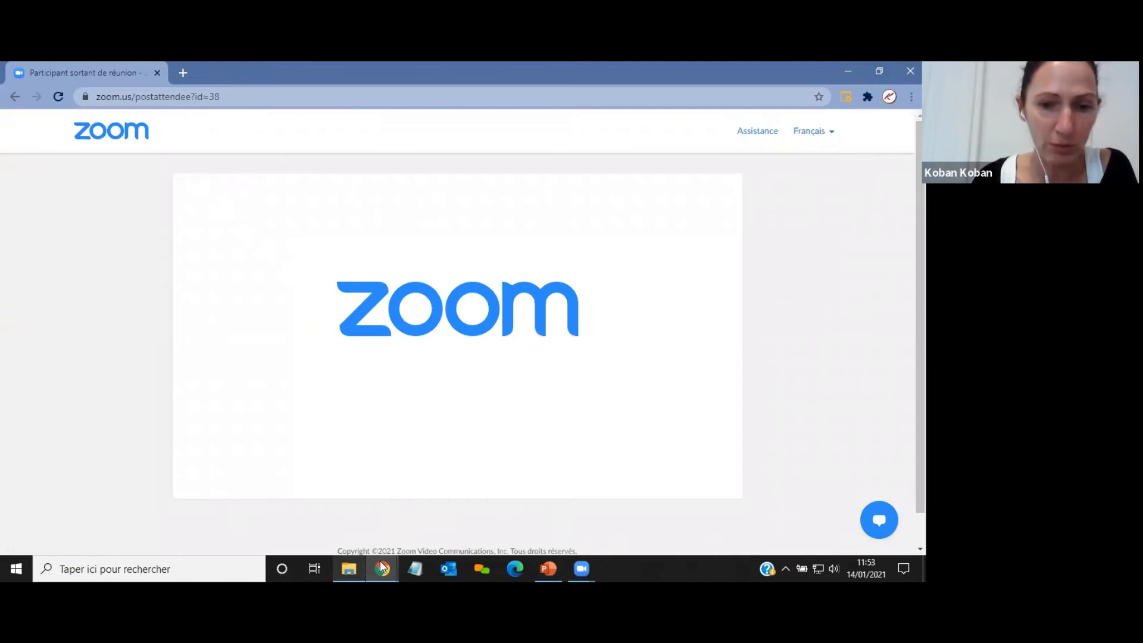
{"action": "mouse_move", "coordinate": [382, 568]}
{"action": "left_click", "coordinate": [459, 470]}
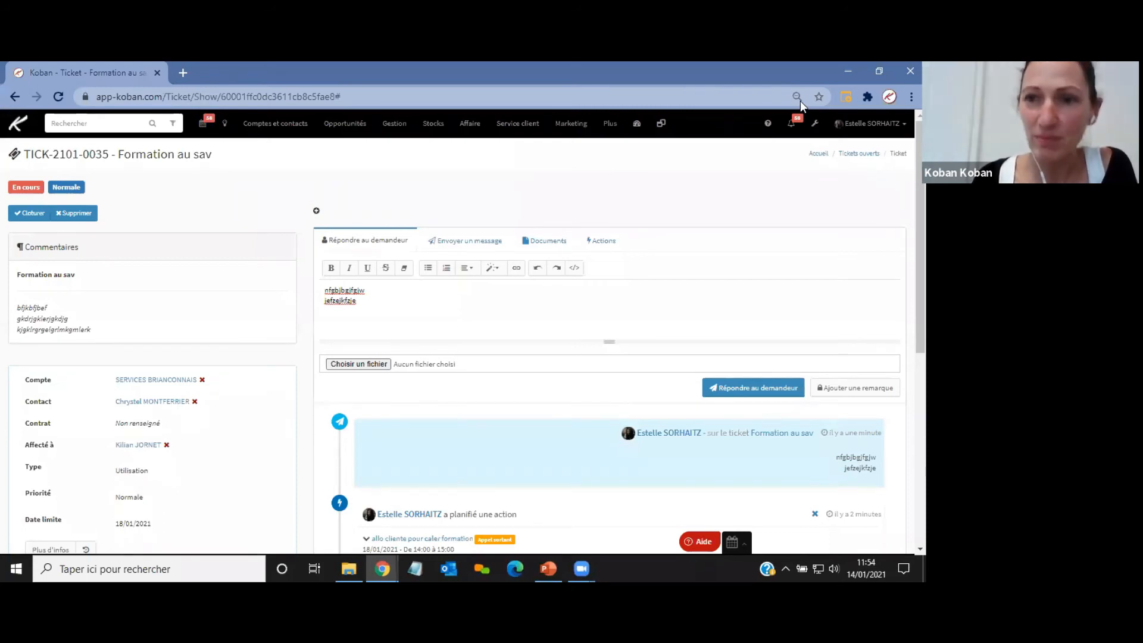
{"action": "left_click", "coordinate": [815, 124]}
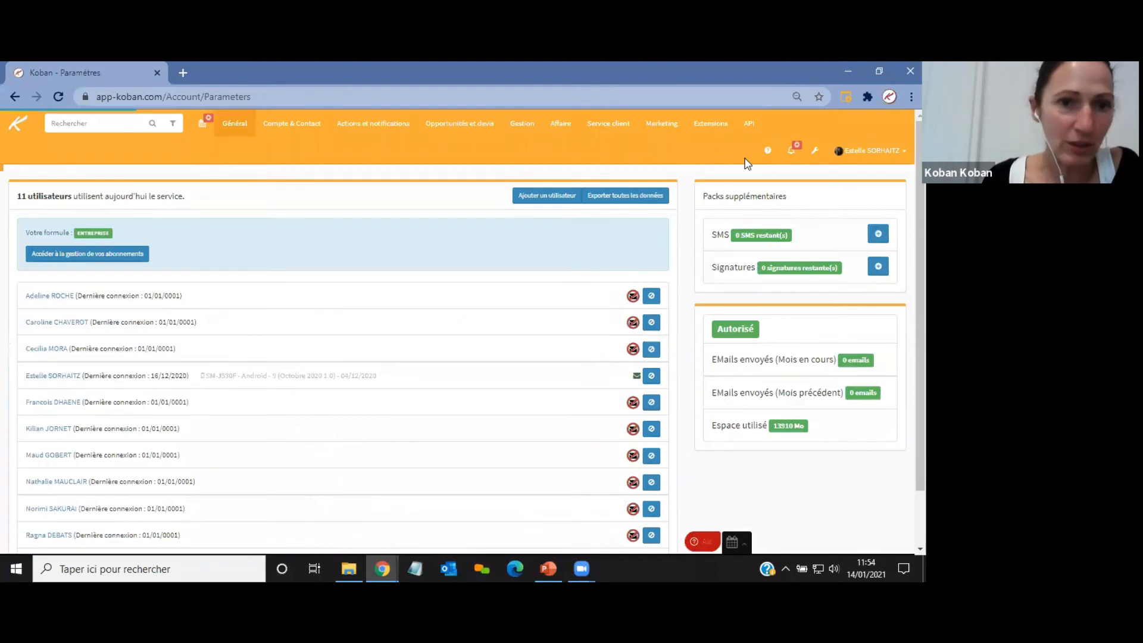
{"action": "left_click", "coordinate": [607, 125]}
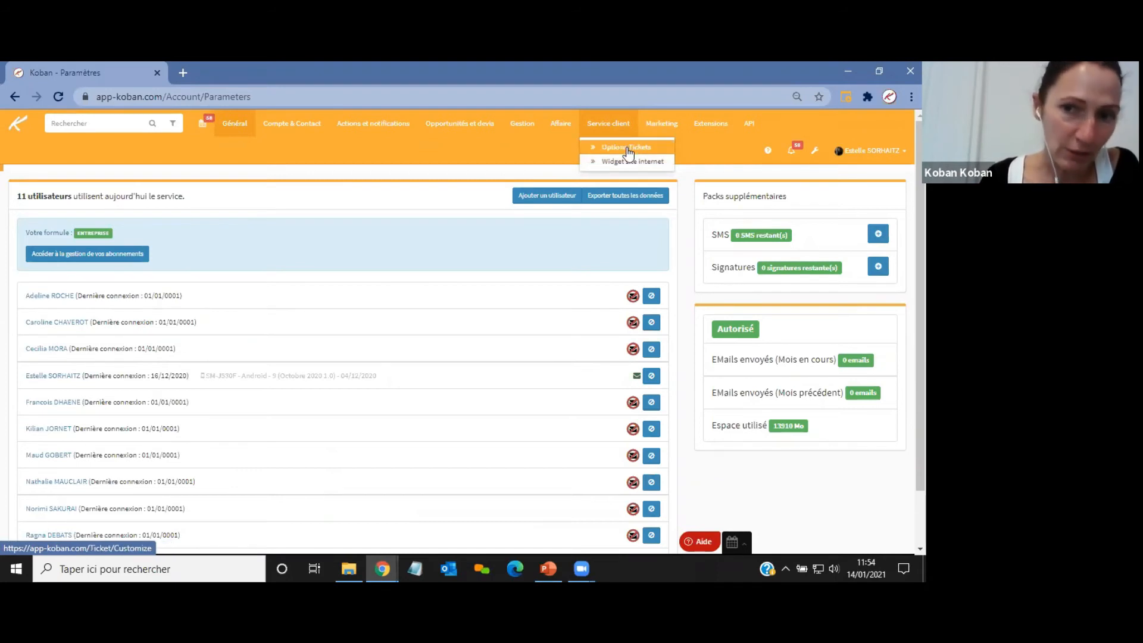
{"action": "left_click", "coordinate": [627, 149]}
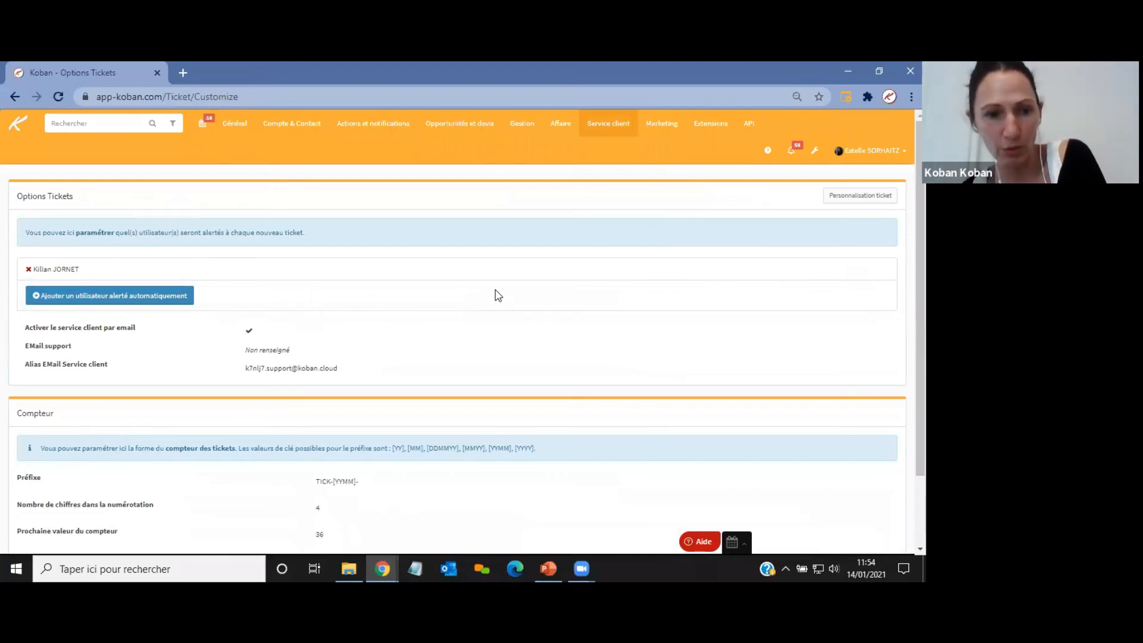
Set the ticket counter's next value to 539.
{"action": "scroll", "coordinate": [577, 257], "scroll_direction": "down", "scroll_amount": 2}
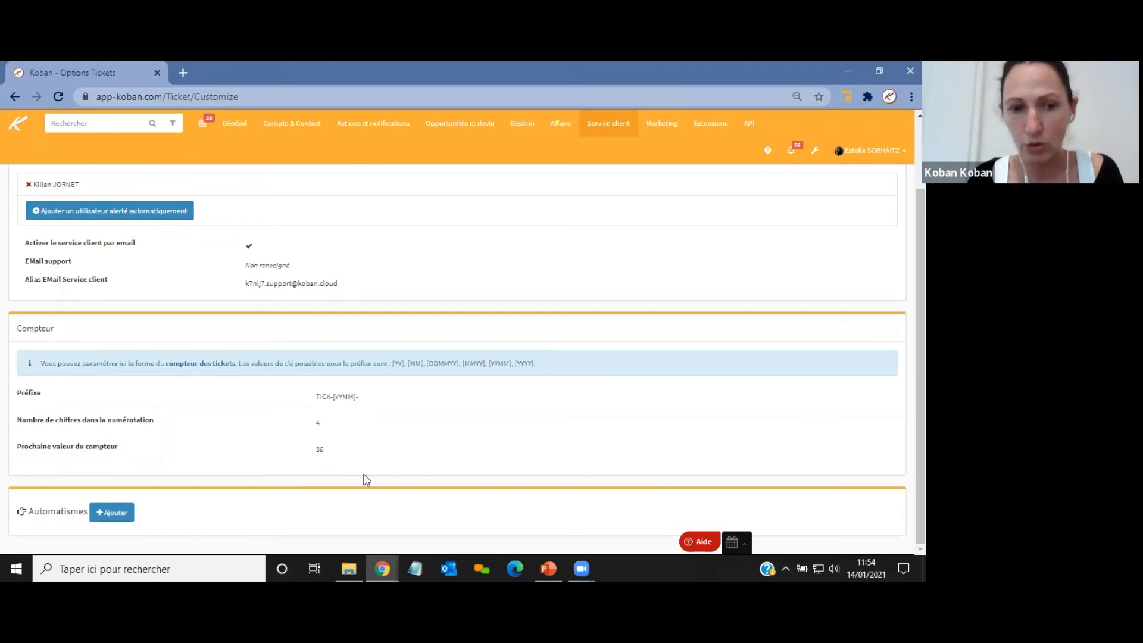
{"action": "left_click", "coordinate": [320, 451]}
{"action": "type", "text": "539"}
{"action": "key", "text": "Return"}
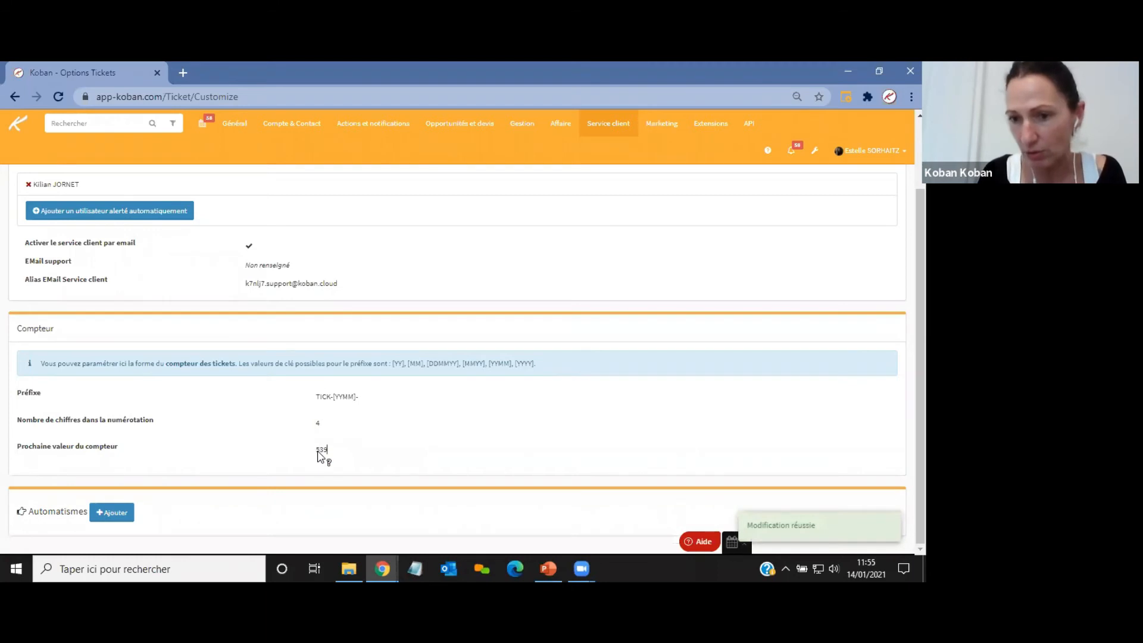
Set the ticket counter's next value back to 36.
{"action": "left_click", "coordinate": [321, 451]}
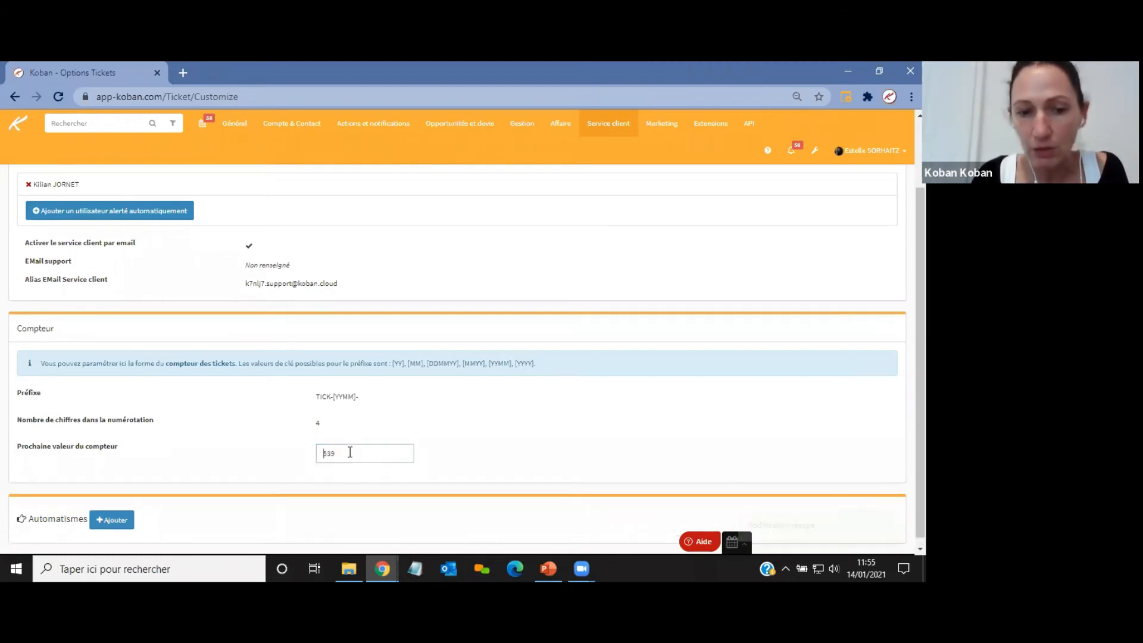
{"action": "type", "text": "36"}
{"action": "key", "text": "Return"}
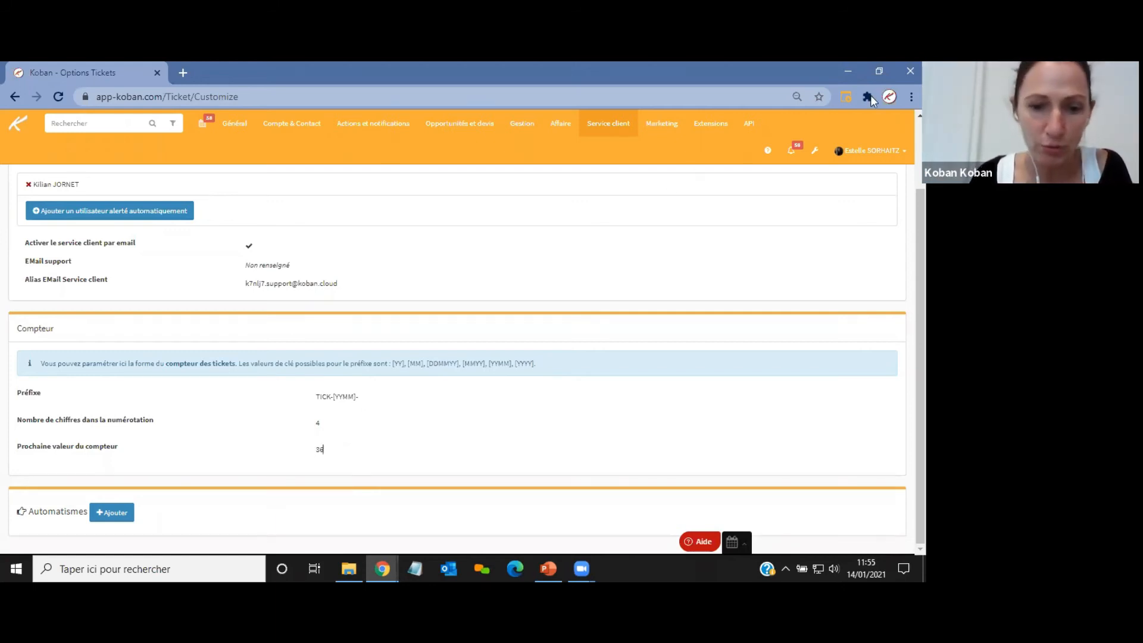
Switch to the presentation and go to slide 6 about the standard ticket fields.
{"action": "key", "text": "alt+Tab"}
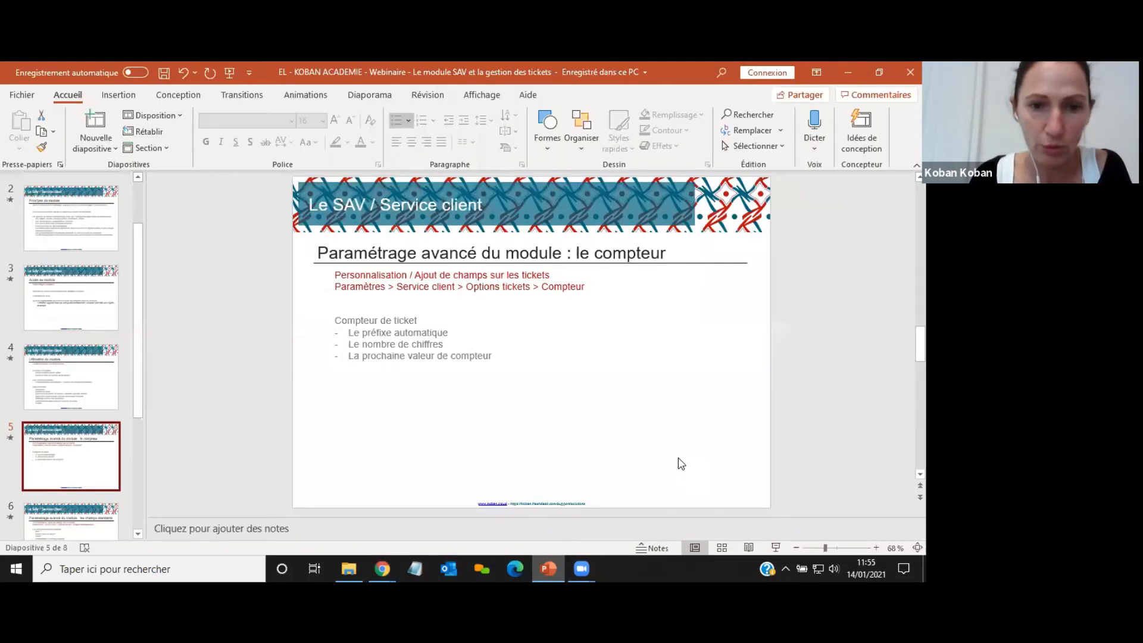
{"action": "left_click", "coordinate": [88, 528]}
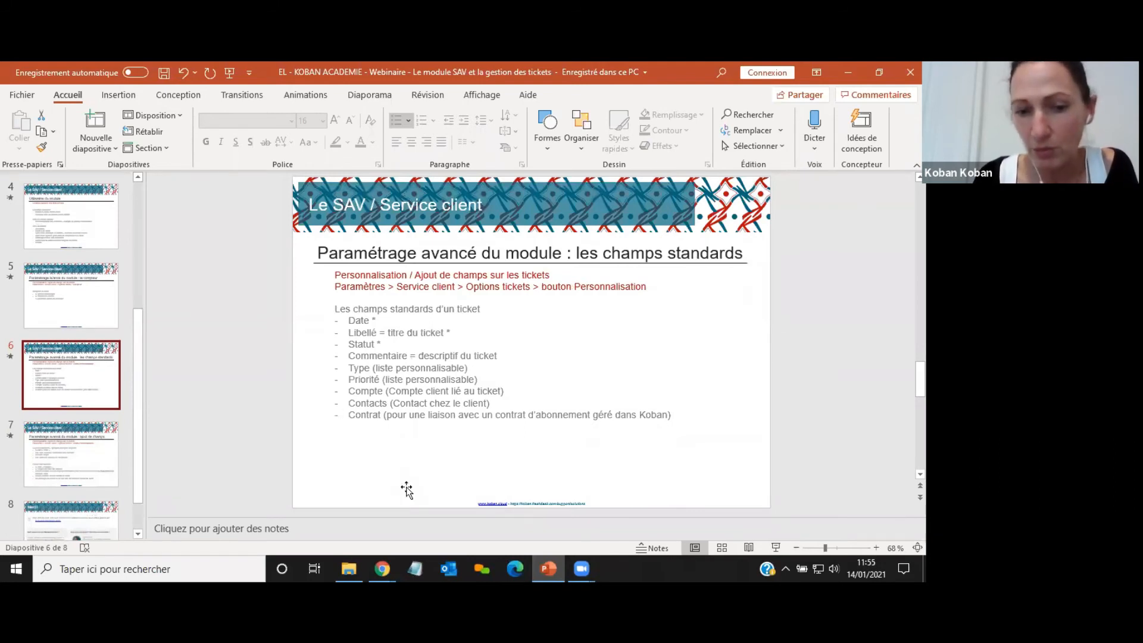
Return to the browser and open the ticket field customization page from the ticket options.
{"action": "mouse_move", "coordinate": [382, 568]}
{"action": "left_click", "coordinate": [460, 468]}
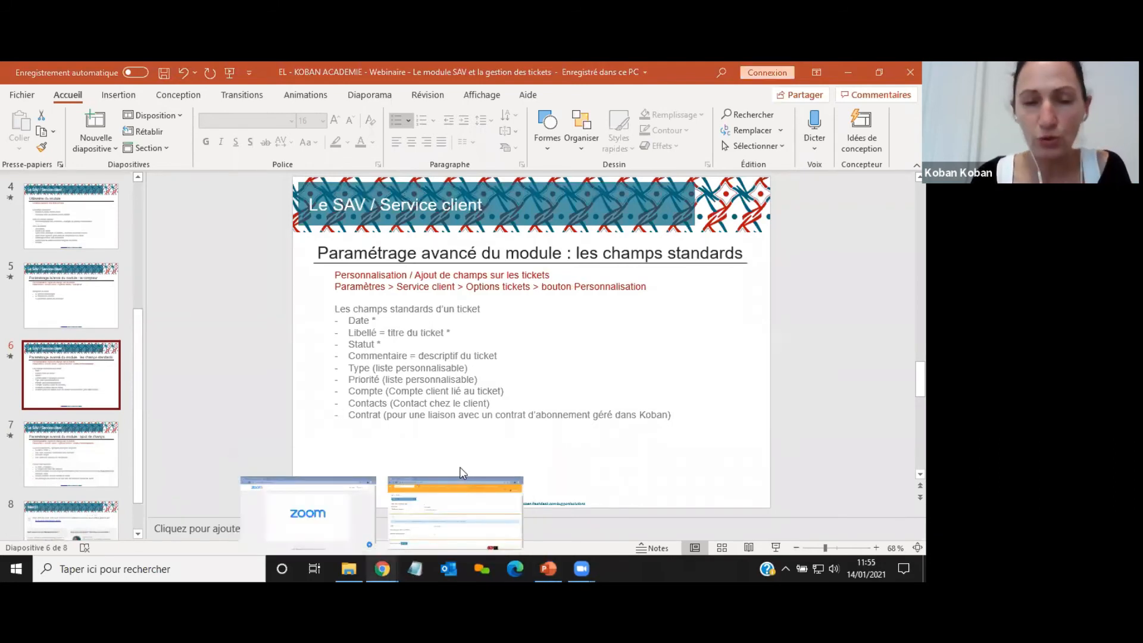
{"action": "scroll", "coordinate": [786, 372], "scroll_direction": "up", "scroll_amount": 2}
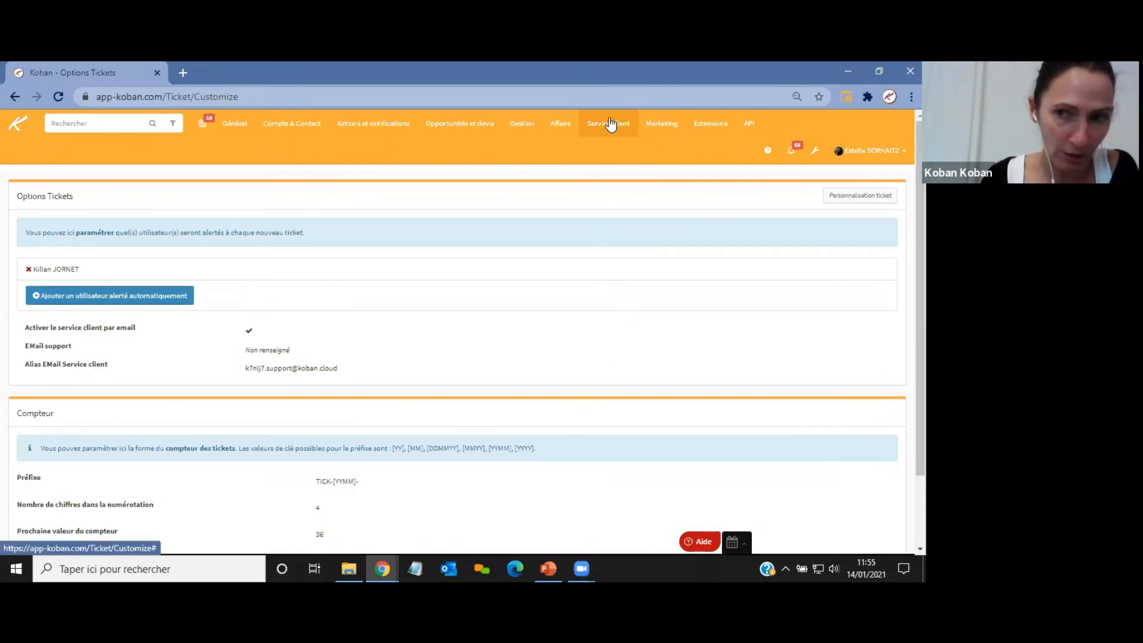
{"action": "left_click", "coordinate": [873, 200]}
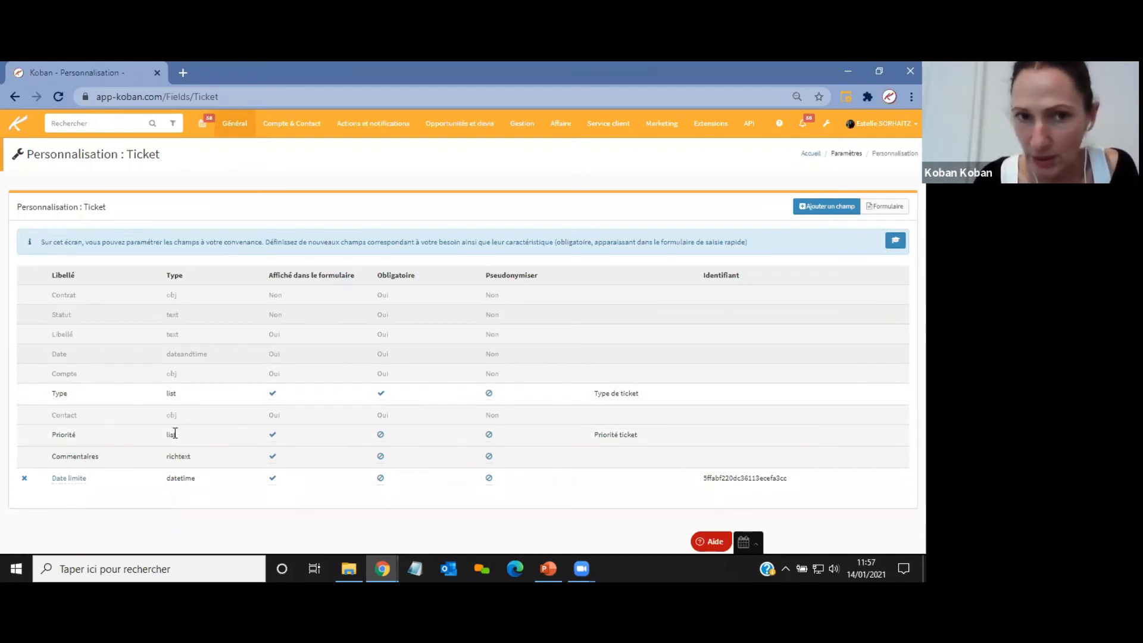
Open the "Type de ticket" list from the general list settings to view its values.
{"action": "left_click", "coordinate": [235, 124]}
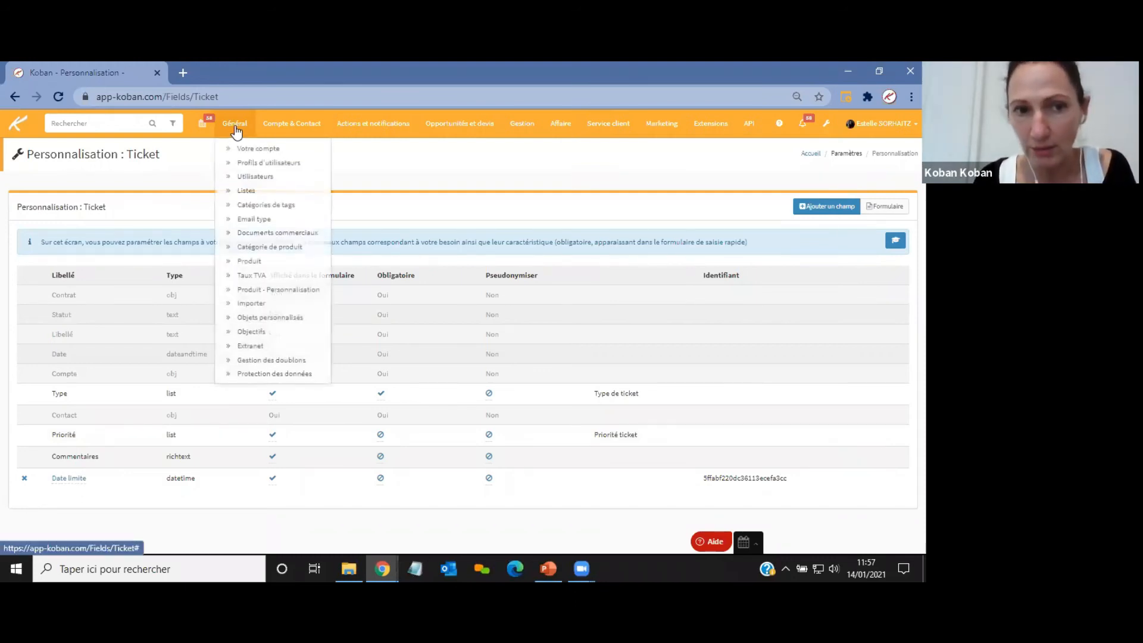
{"action": "left_click", "coordinate": [261, 189]}
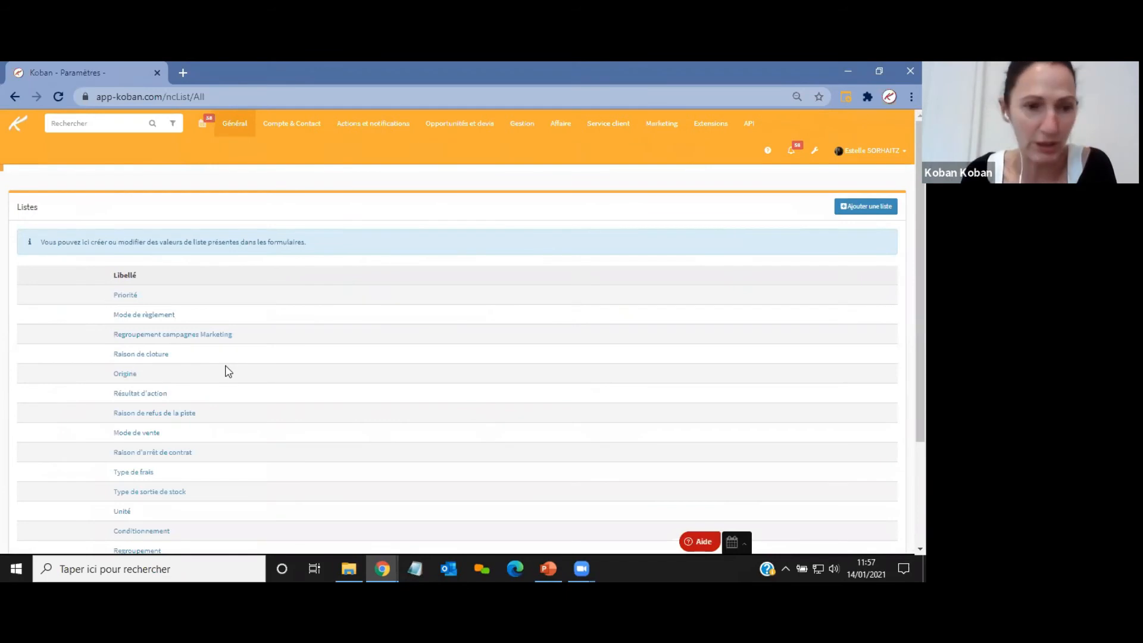
{"action": "scroll", "coordinate": [426, 342], "scroll_direction": "down", "scroll_amount": 3}
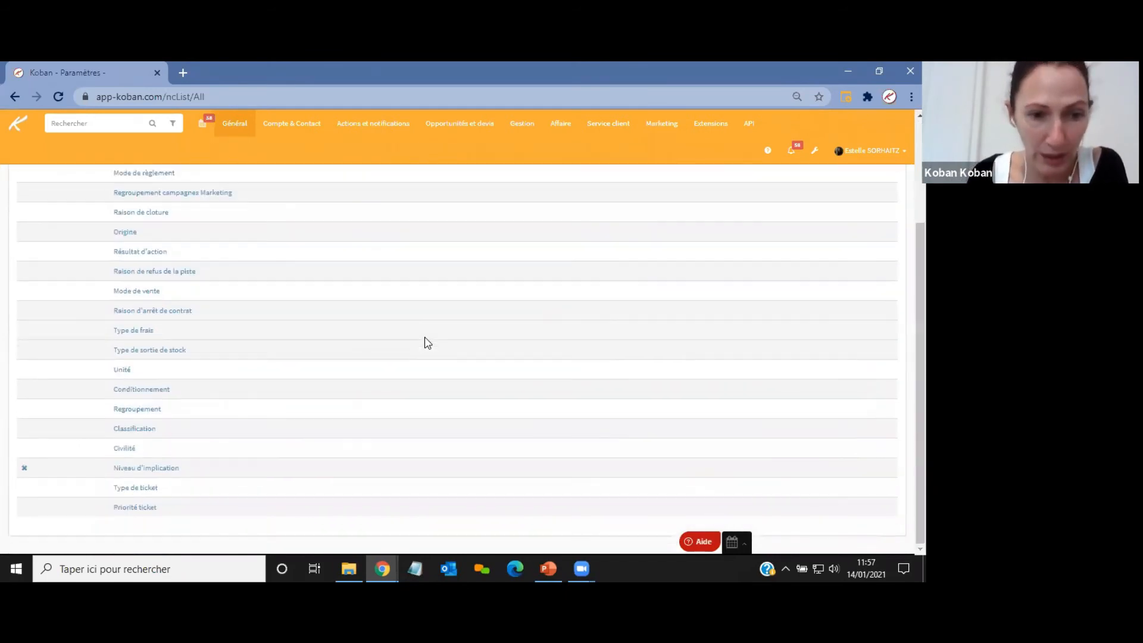
{"action": "left_click", "coordinate": [140, 489]}
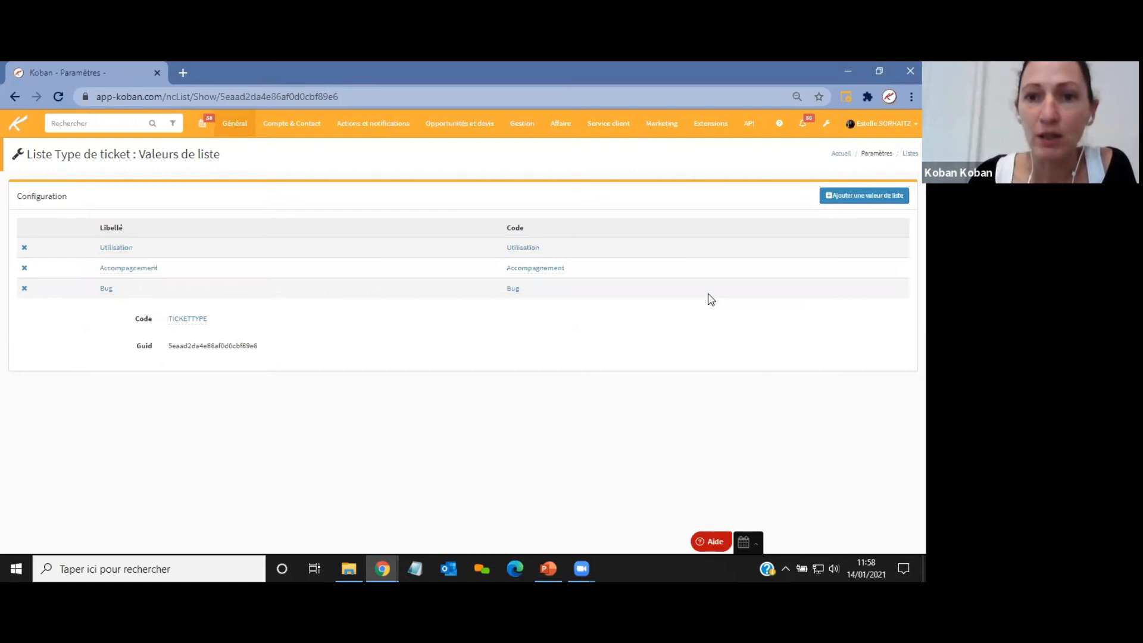
Go back to the ticket field customization page and highlight the Type field.
{"action": "mouse_move", "coordinate": [620, 123]}
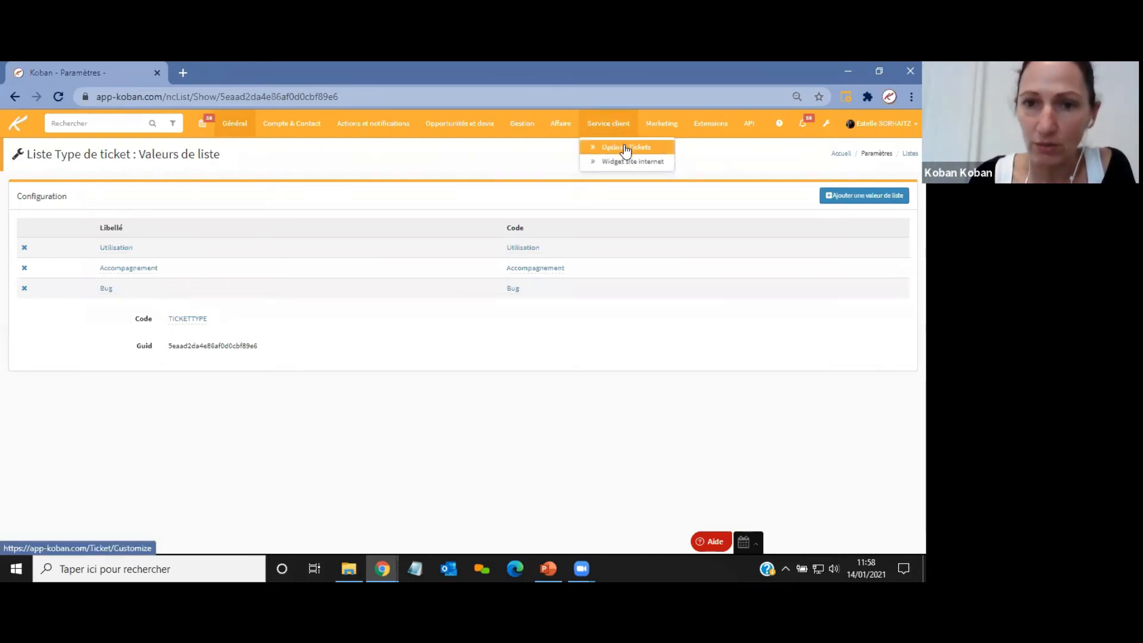
{"action": "left_click", "coordinate": [626, 149]}
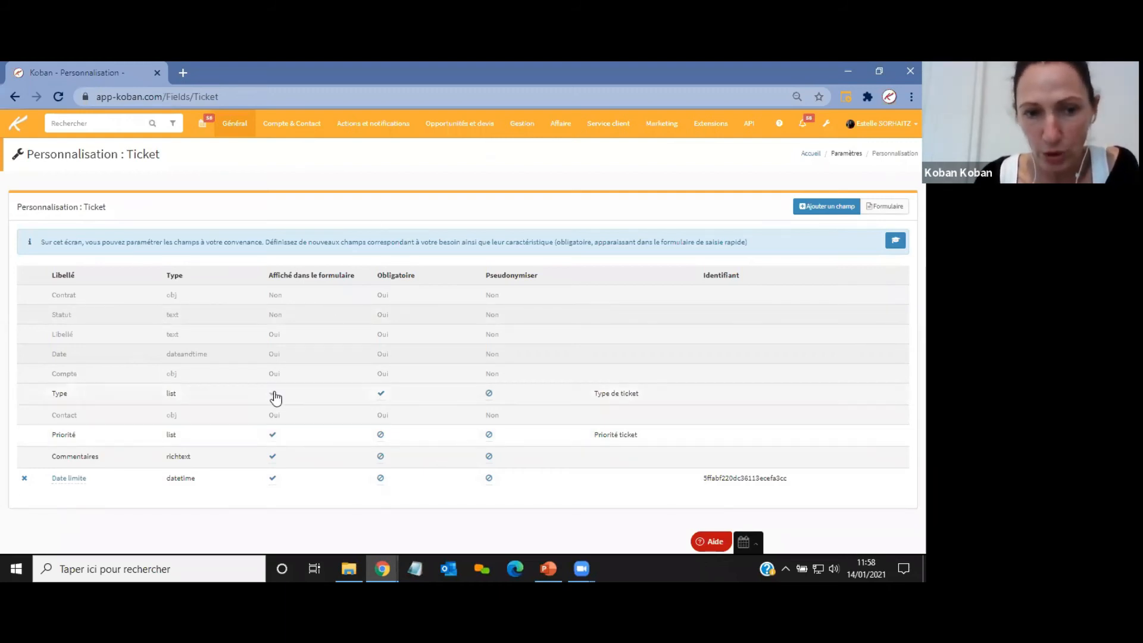
{"action": "double_click", "coordinate": [59, 393]}
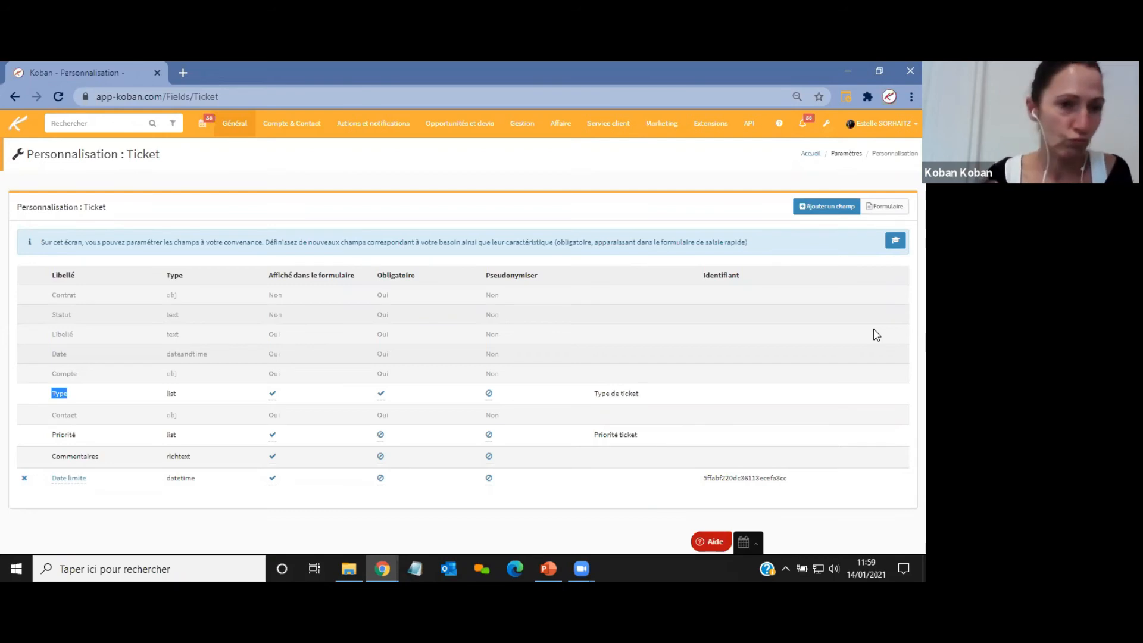
Add a ticket field labelled "Vérifié ?" of type Case à cocher, displayed in the form.
{"action": "left_click", "coordinate": [812, 209]}
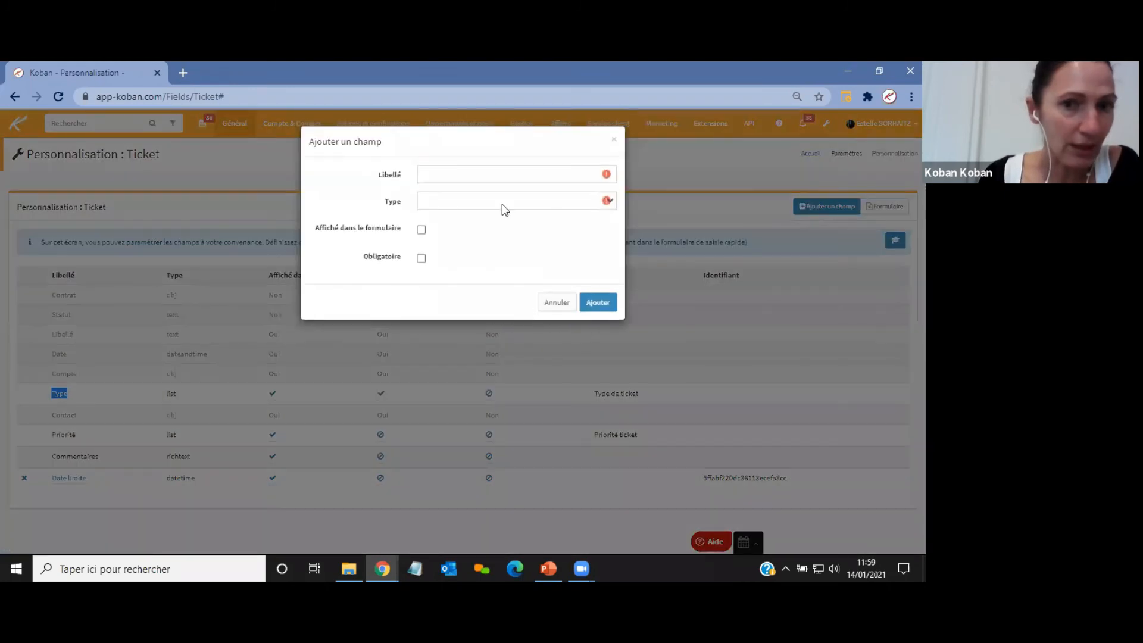
{"action": "left_click", "coordinate": [458, 176]}
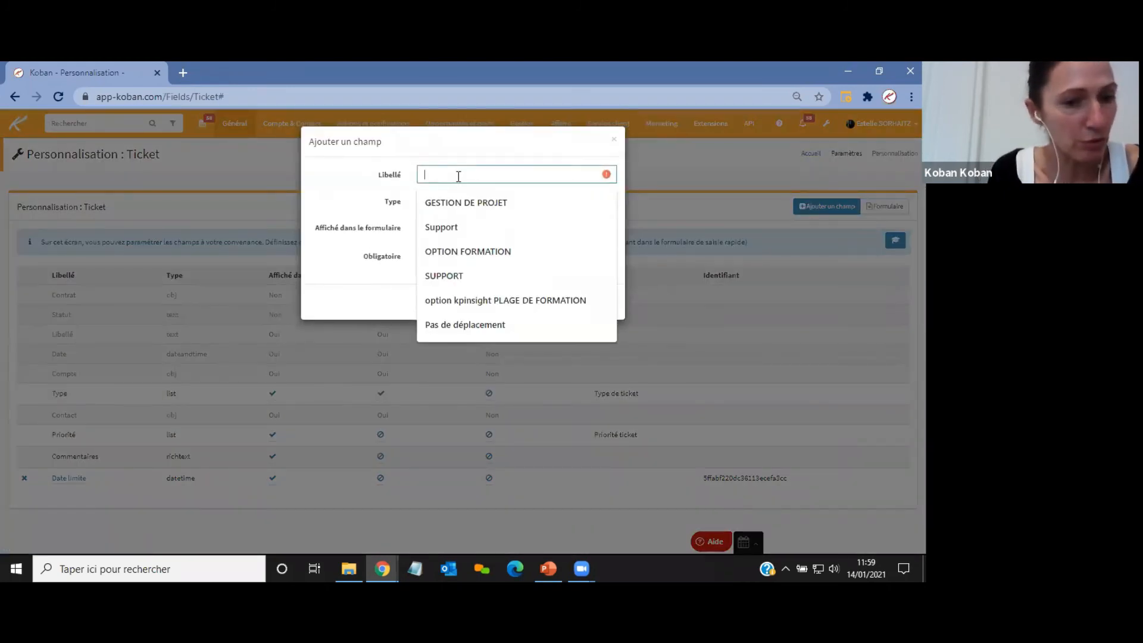
{"action": "type", "text": "Vérifié ?"}
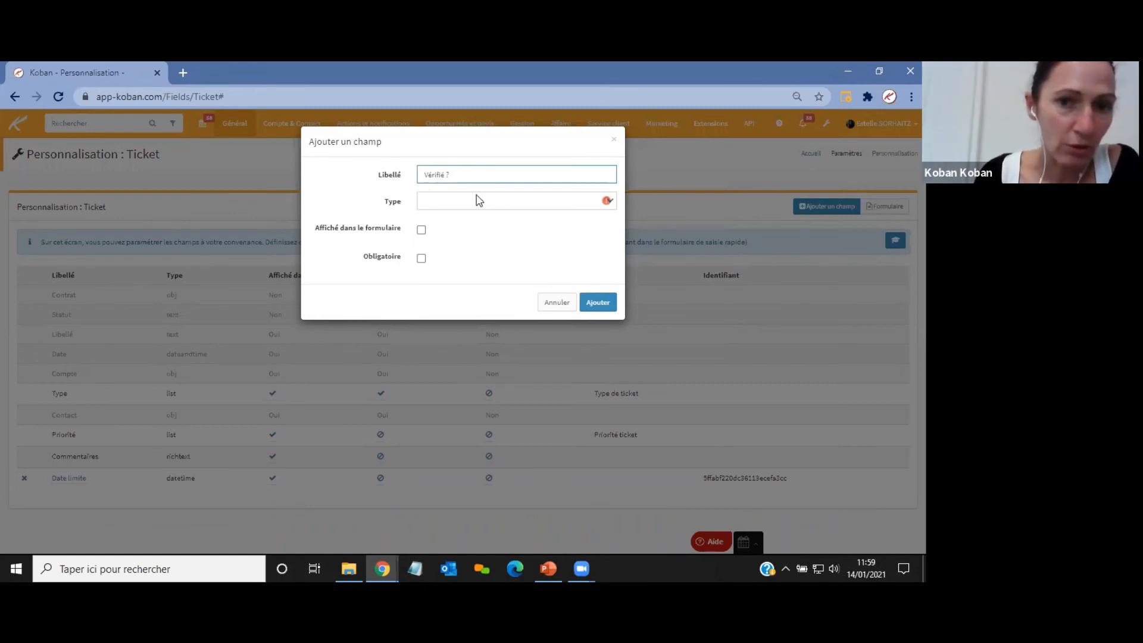
{"action": "left_click", "coordinate": [476, 199]}
{"action": "left_click", "coordinate": [450, 245]}
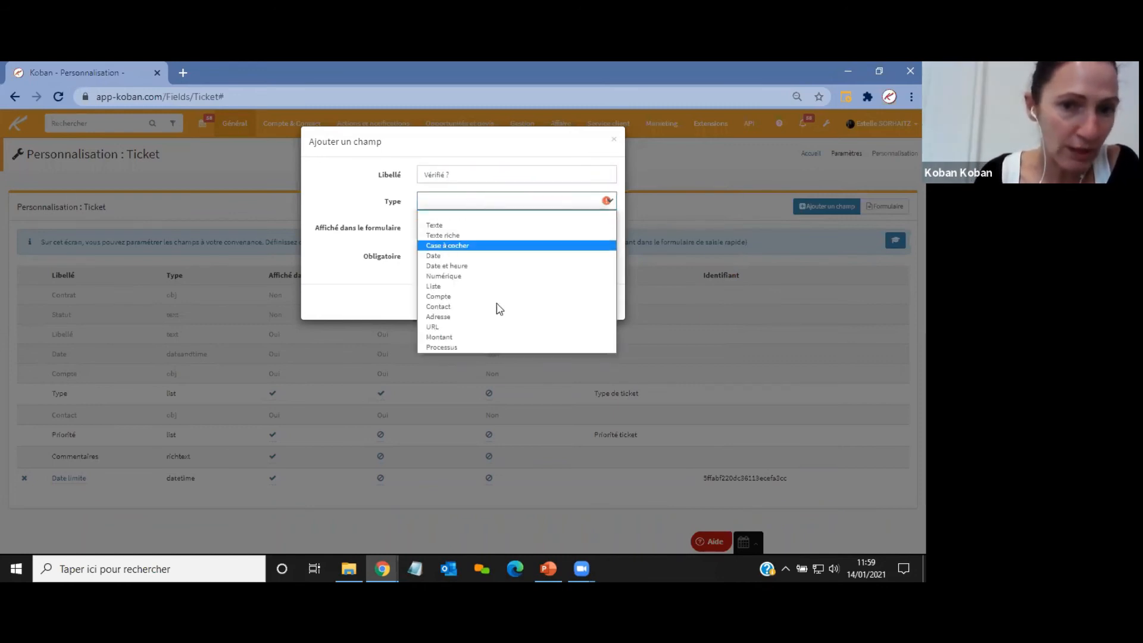
{"action": "left_click", "coordinate": [422, 230]}
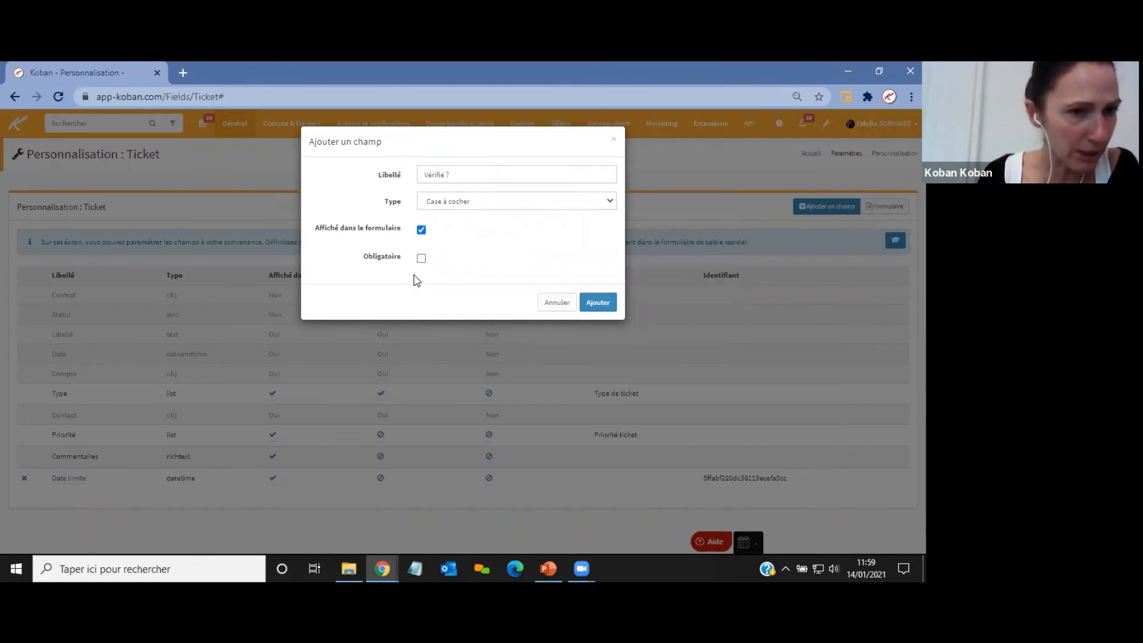
{"action": "left_click", "coordinate": [597, 303]}
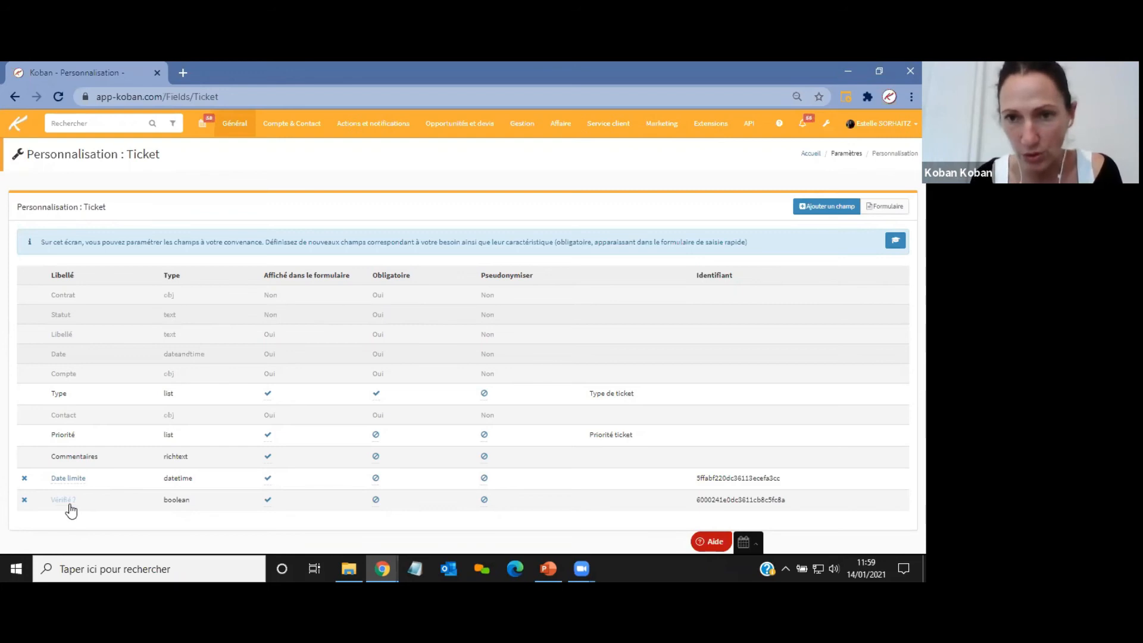
Open the open tickets list and start creating a ticket to check the new field in the form.
{"action": "left_click", "coordinate": [16, 129]}
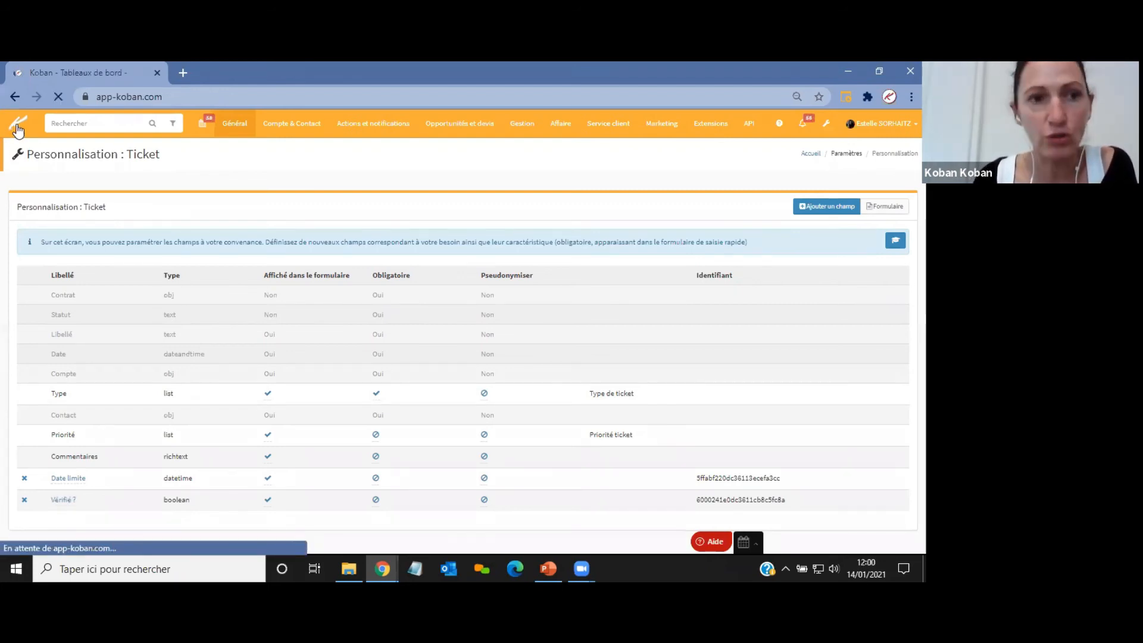
{"action": "left_click", "coordinate": [522, 126]}
{"action": "left_click", "coordinate": [523, 150]}
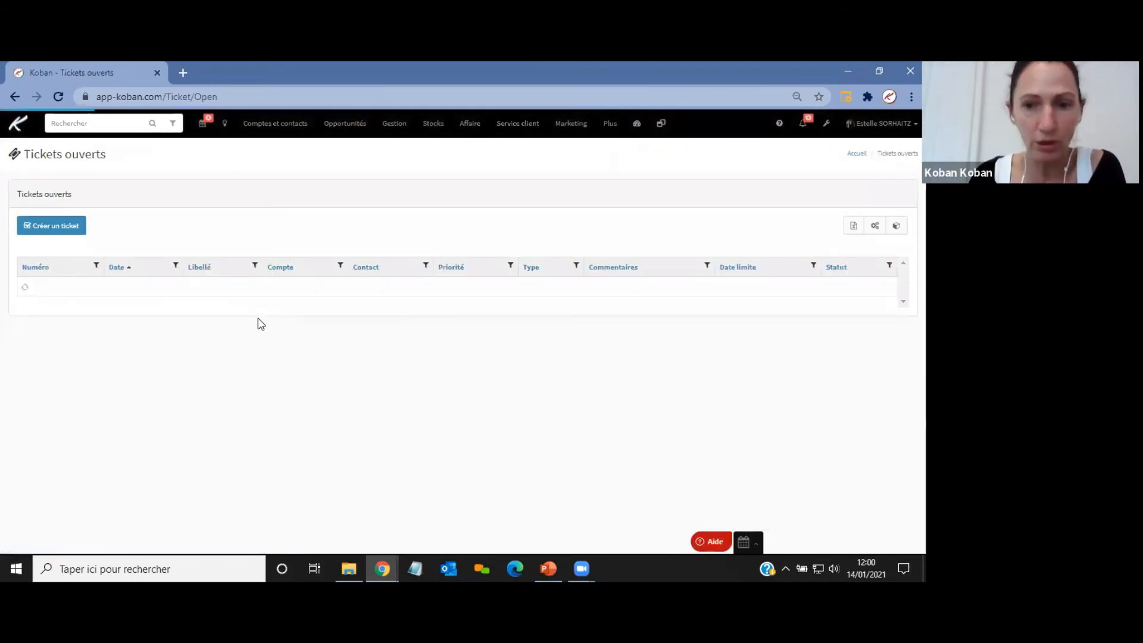
{"action": "left_click", "coordinate": [66, 231]}
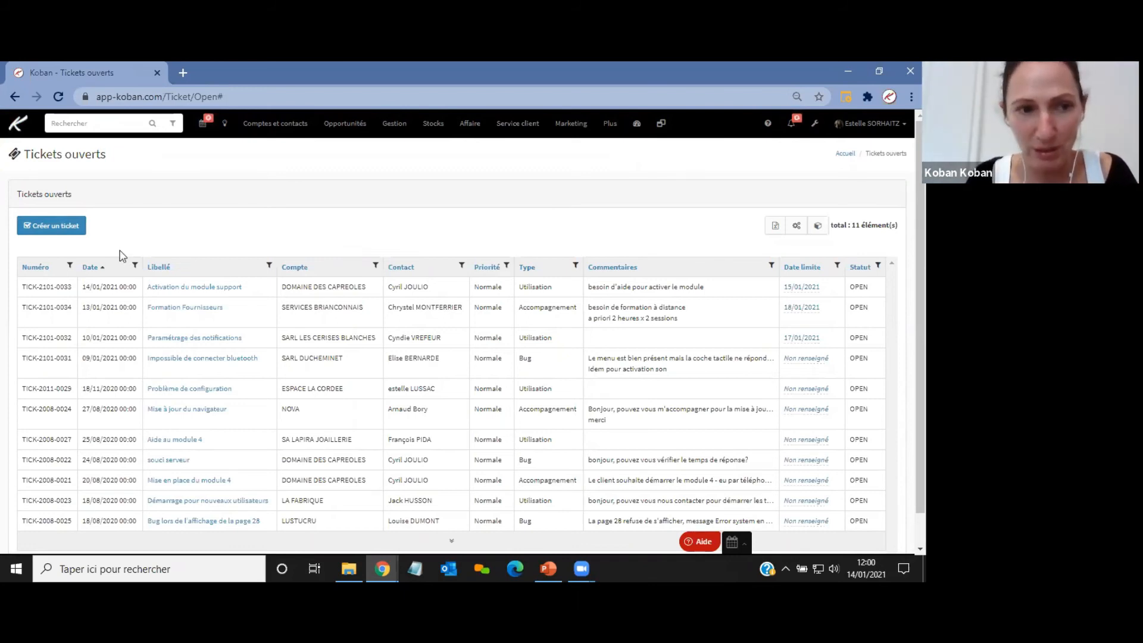
{"action": "left_click", "coordinate": [56, 226]}
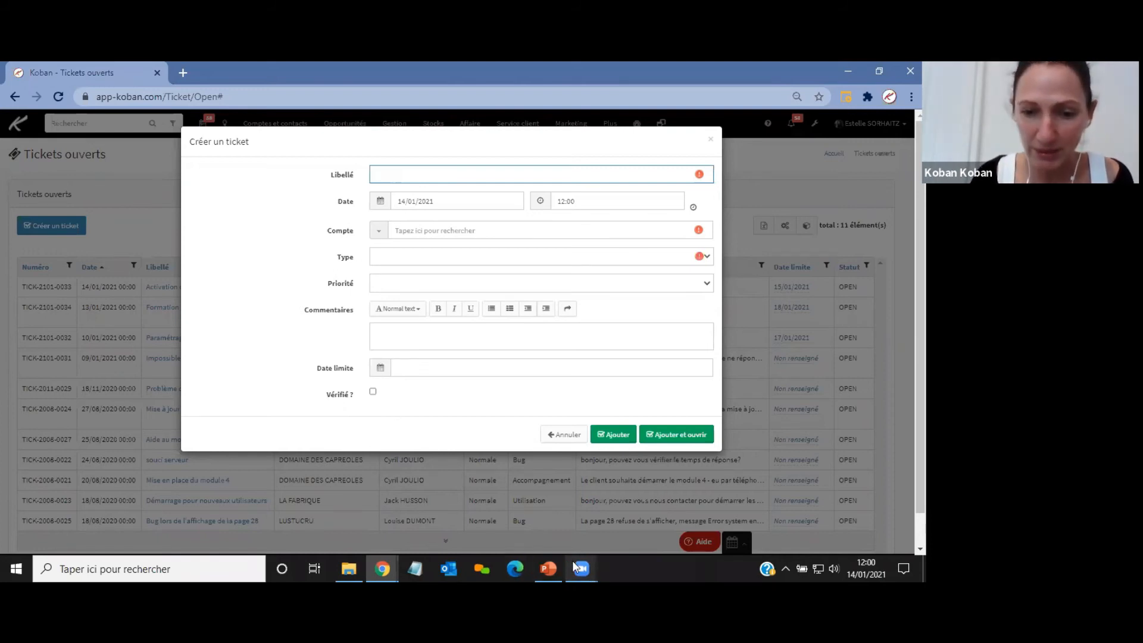
Switch to the presentation and move to slide 7 about adding custom fields.
{"action": "left_click", "coordinate": [549, 569]}
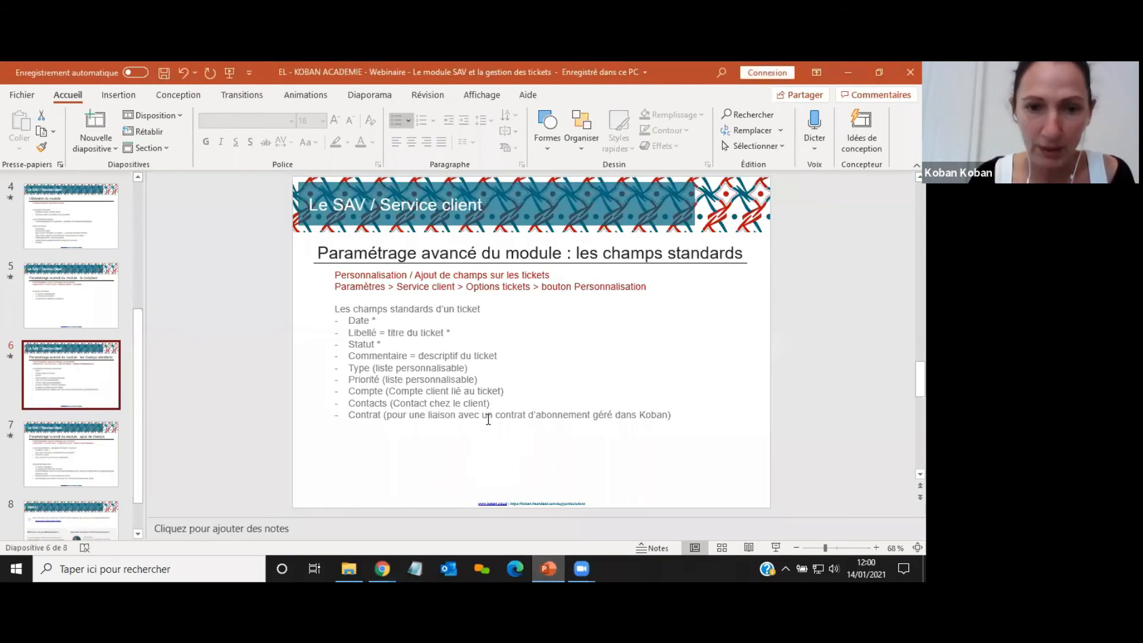
{"action": "left_click", "coordinate": [104, 453]}
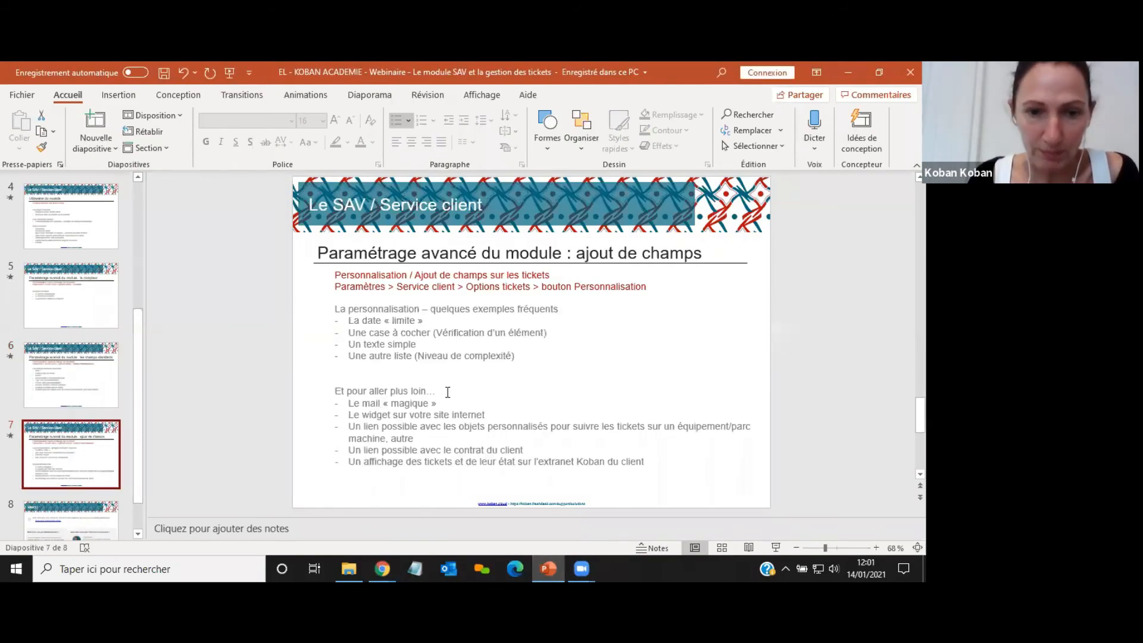
{"action": "key", "text": "Down"}
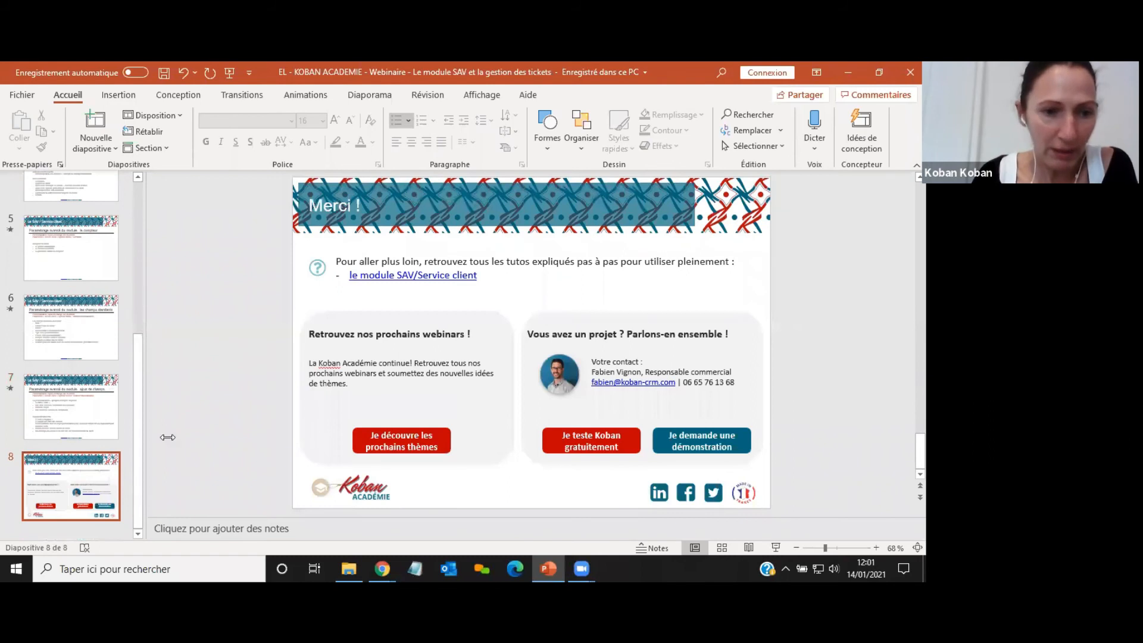
{"action": "left_click", "coordinate": [84, 407]}
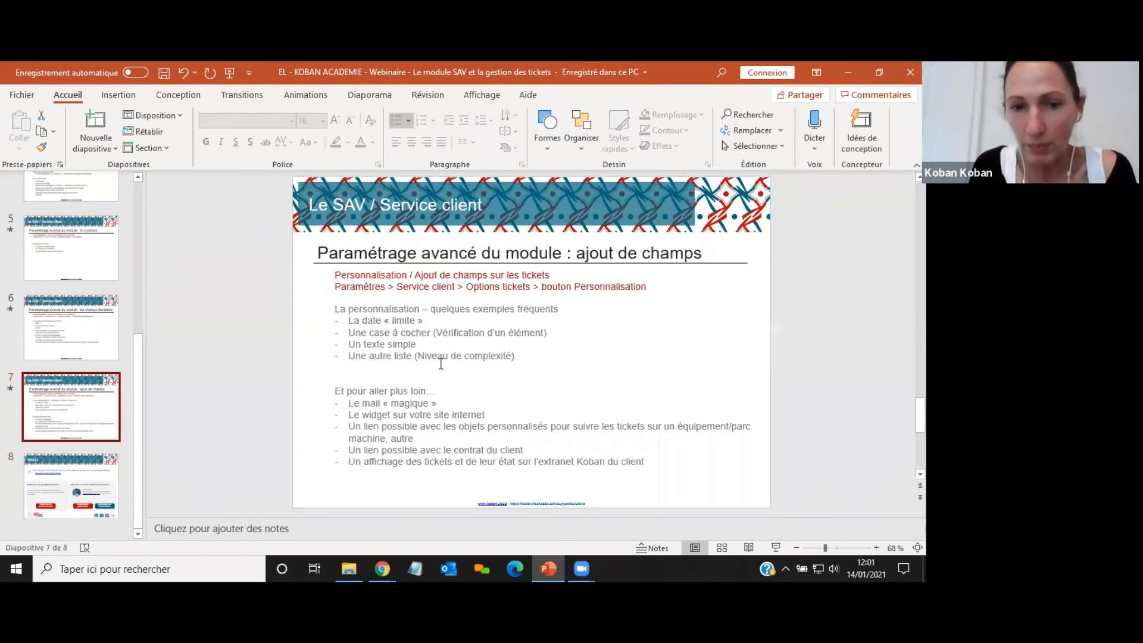